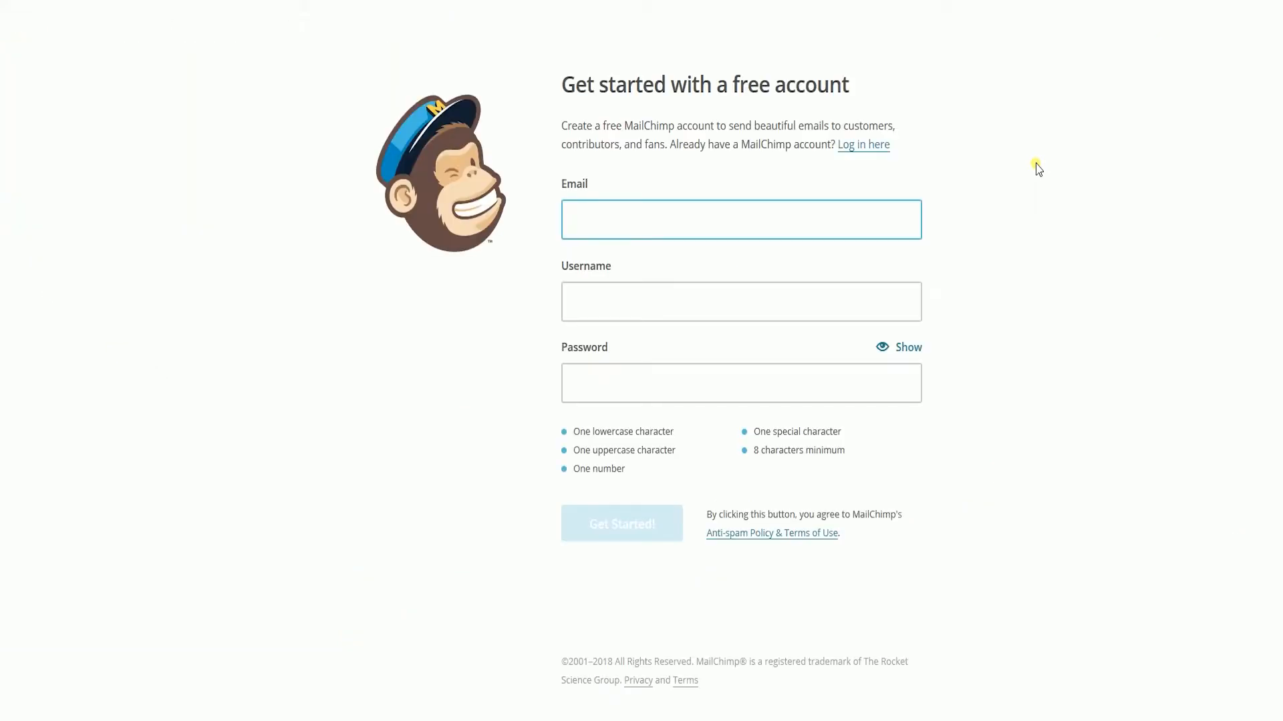
- Enter the account's e-mail address and a username in the free-account sign-up form
{"action": "type", "text": "sell"}
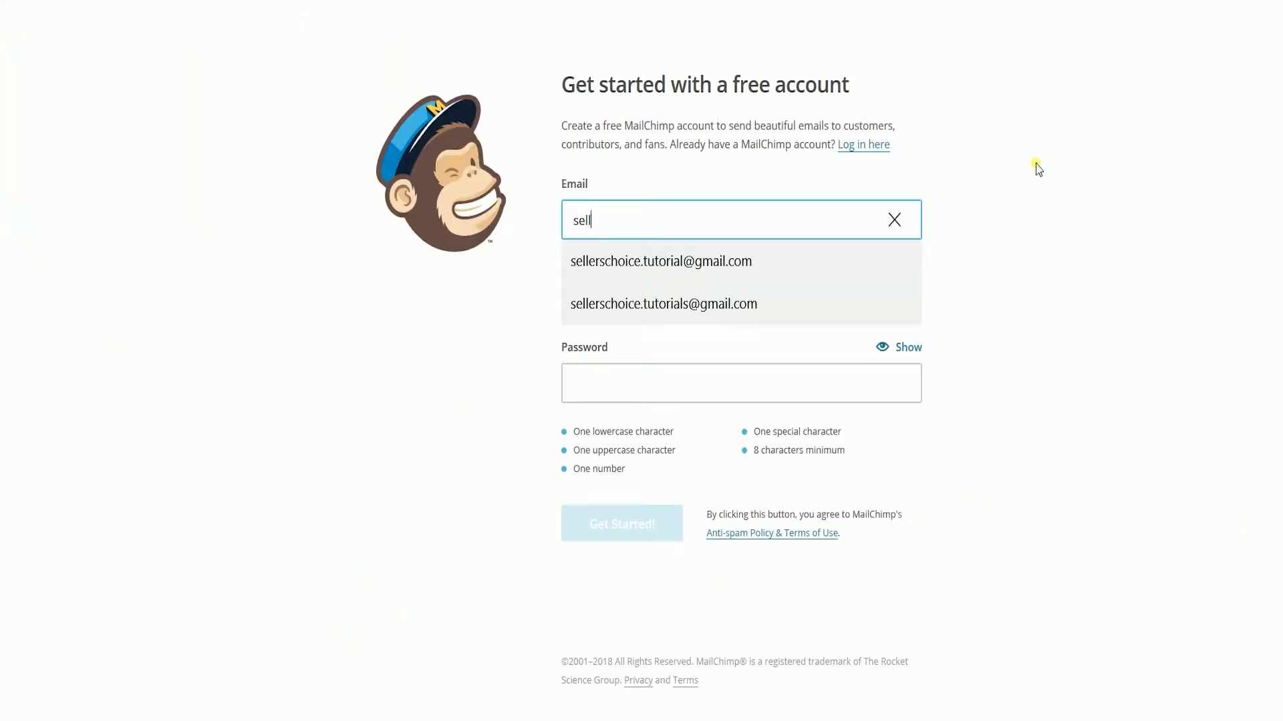
{"action": "key", "text": "Down"}
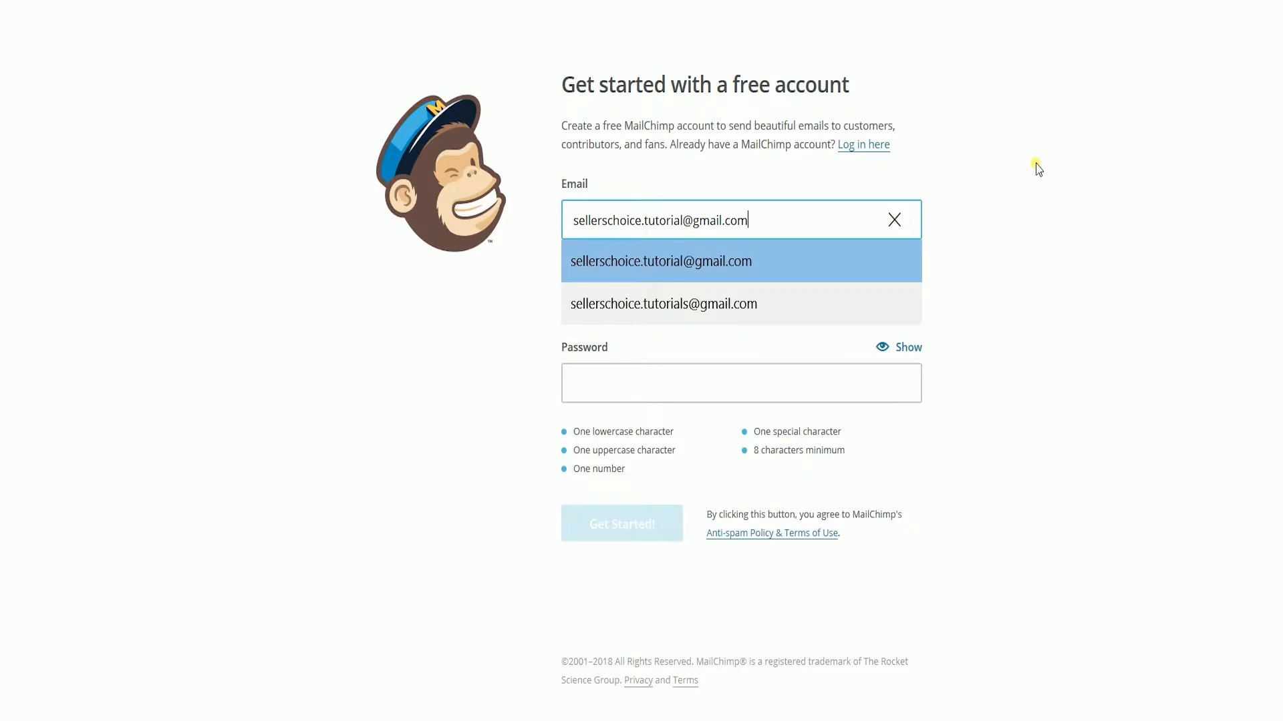
{"action": "key", "text": "Return"}
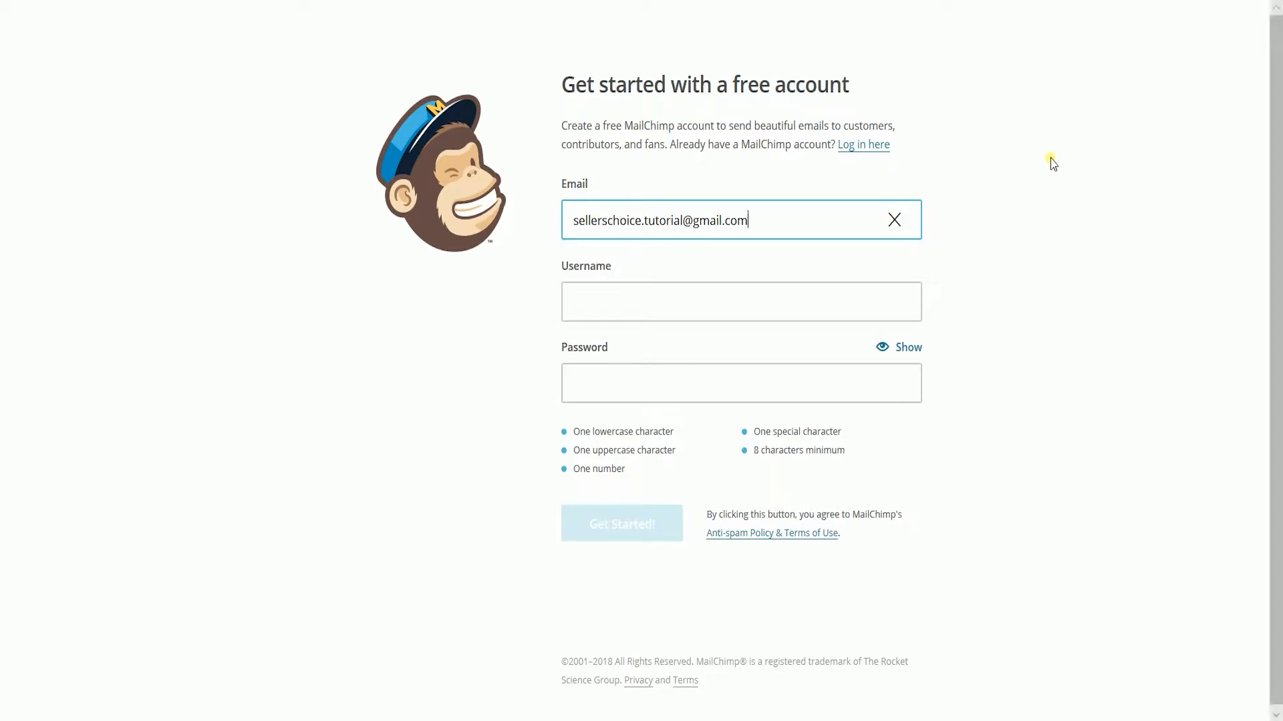
{"action": "left_click", "coordinate": [839, 302]}
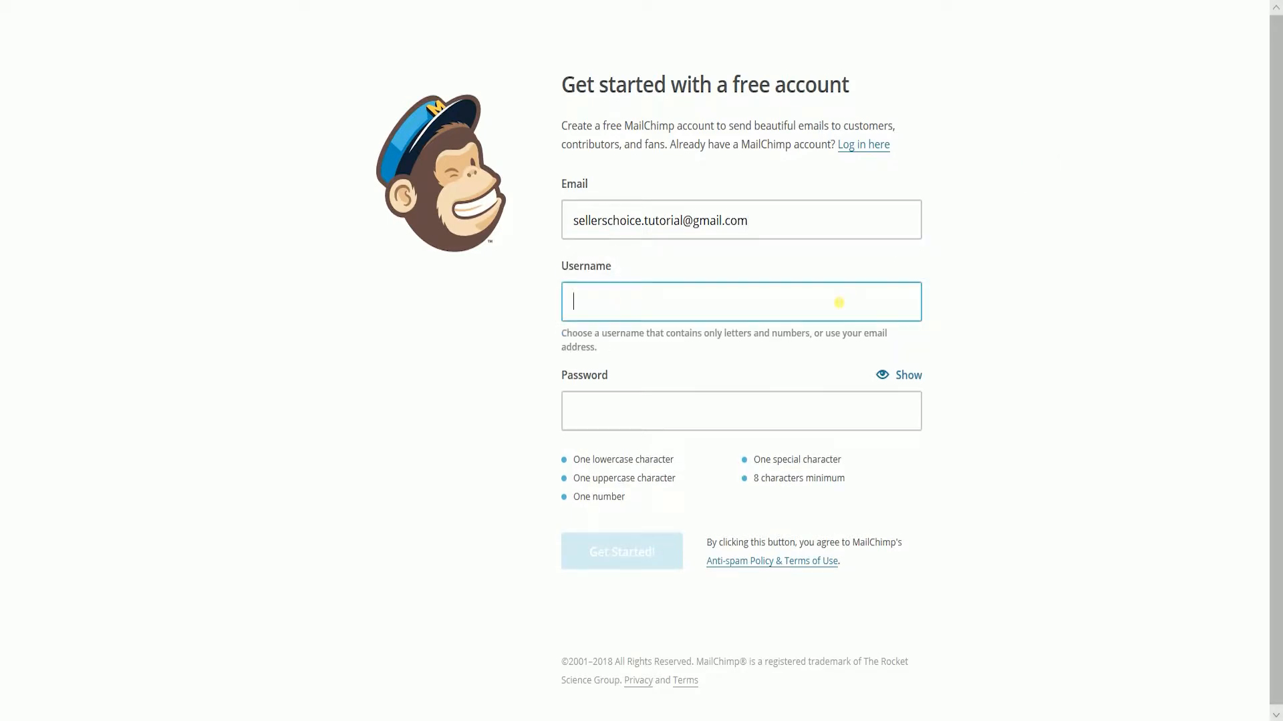
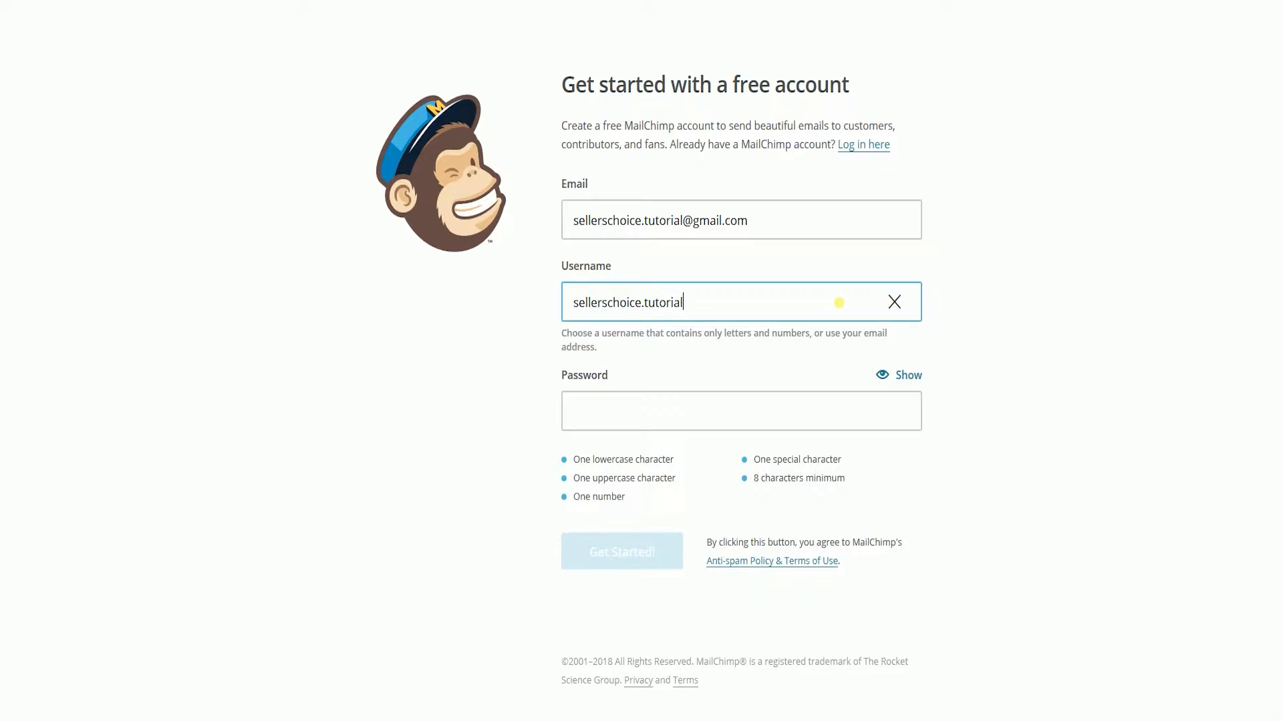
- Enter the account password and submit the sign-up form
{"action": "left_click", "coordinate": [718, 398]}
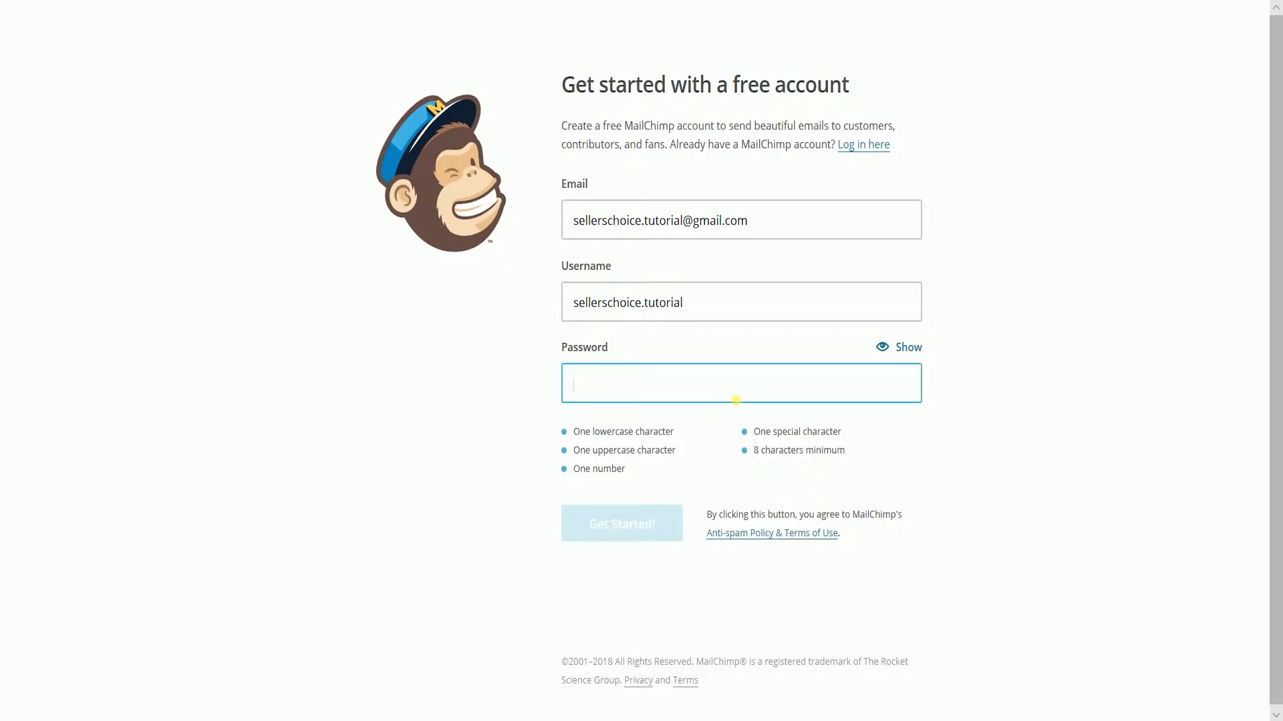
{"action": "key", "text": "ctrl+v"}
{"action": "left_click", "coordinate": [653, 515]}
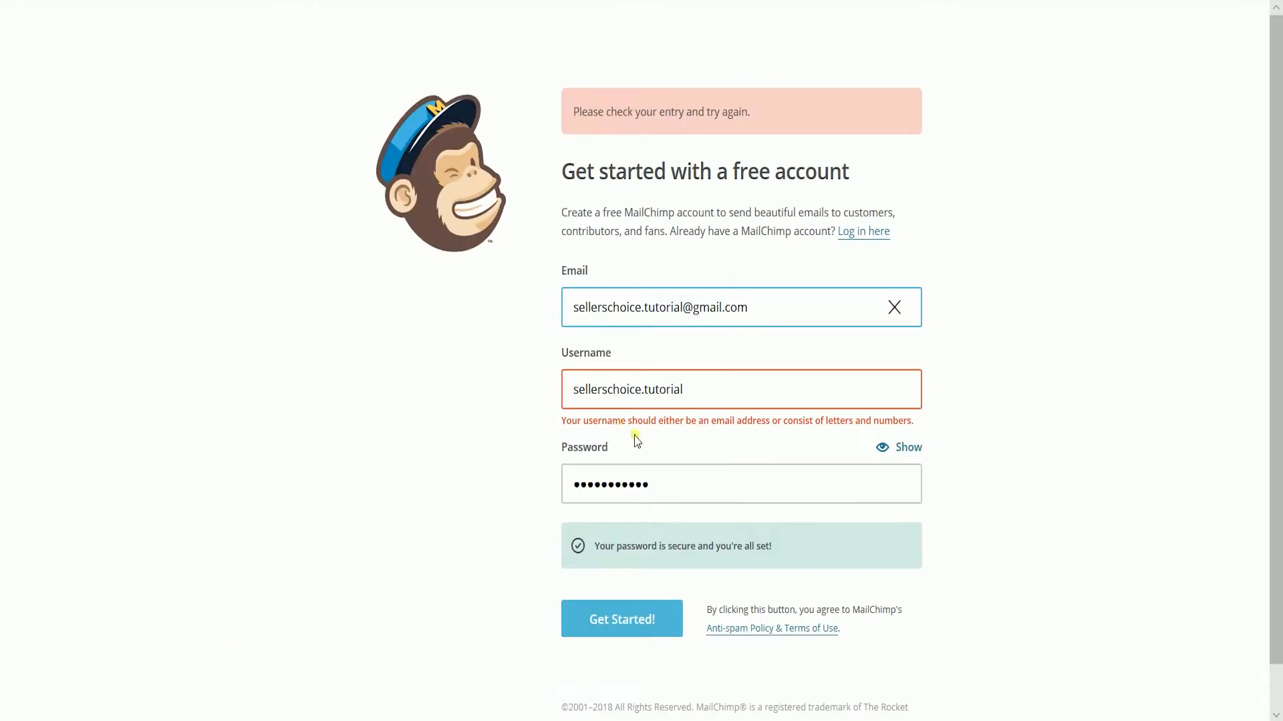
- Replace the username with the same e-mail address as the Email field and resubmit the sign-up form
{"action": "triple_click", "coordinate": [715, 317]}
{"action": "key", "text": "ctrl+c"}
{"action": "triple_click", "coordinate": [706, 390]}
{"action": "key", "text": "ctrl+v"}
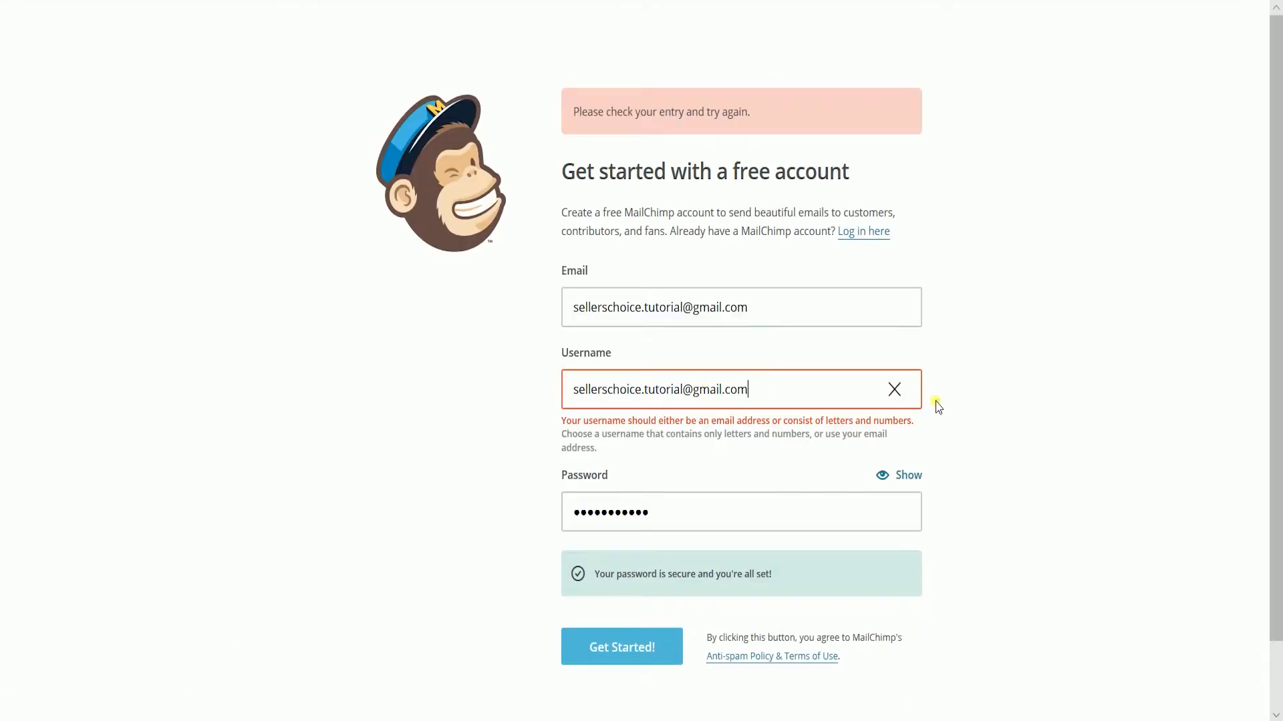
{"action": "left_click", "coordinate": [987, 382]}
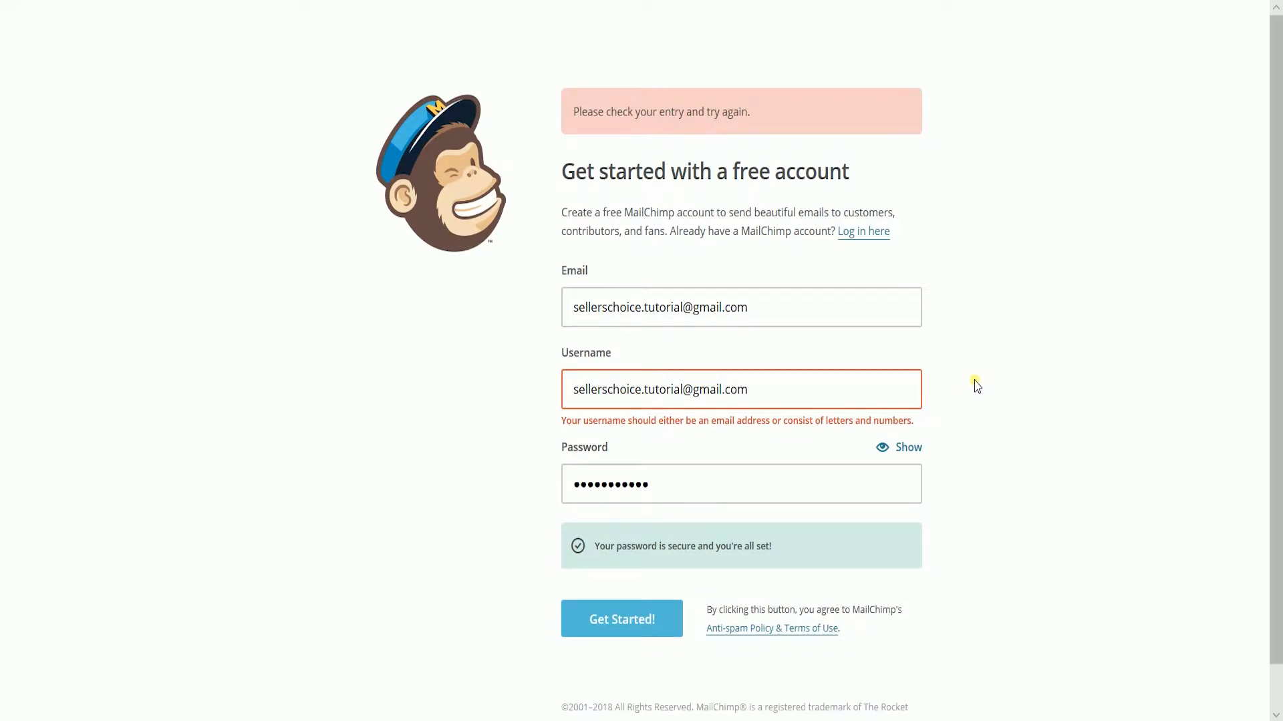
{"action": "left_click", "coordinate": [591, 615]}
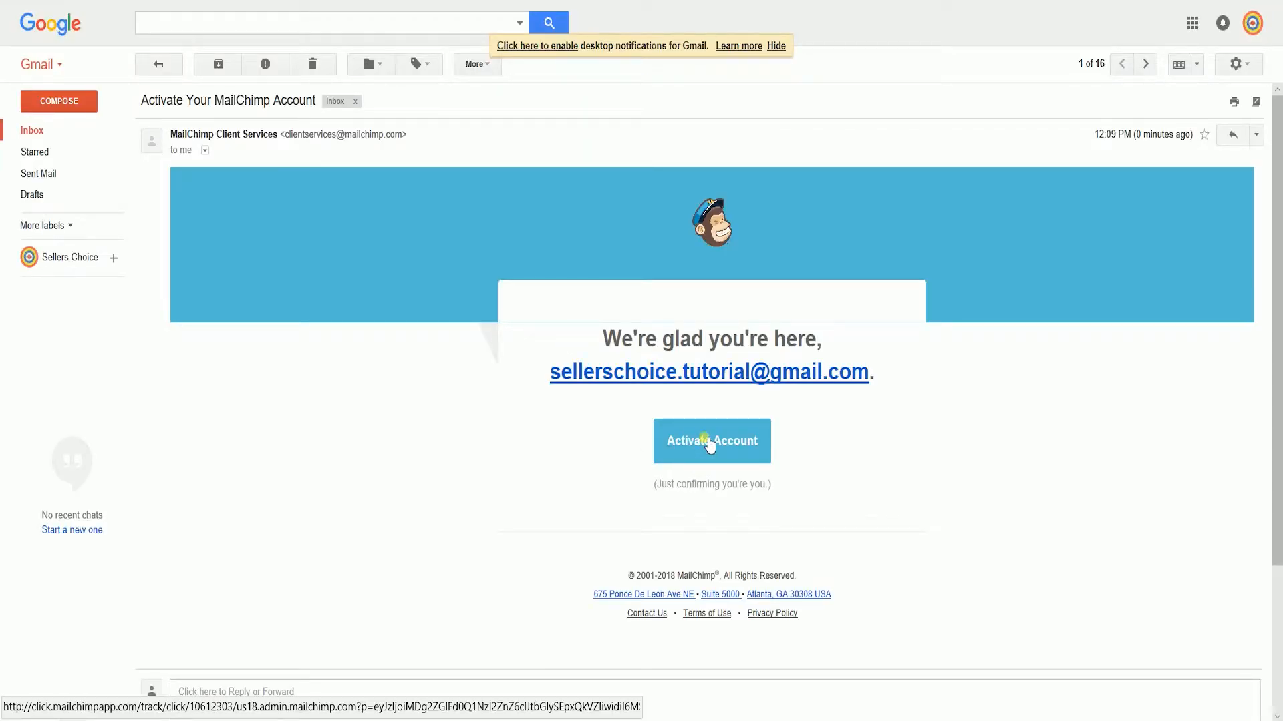
- Activate the new account from the MailChimp activation message in Gmail and confirm the sign-up
{"action": "left_click", "coordinate": [709, 444]}
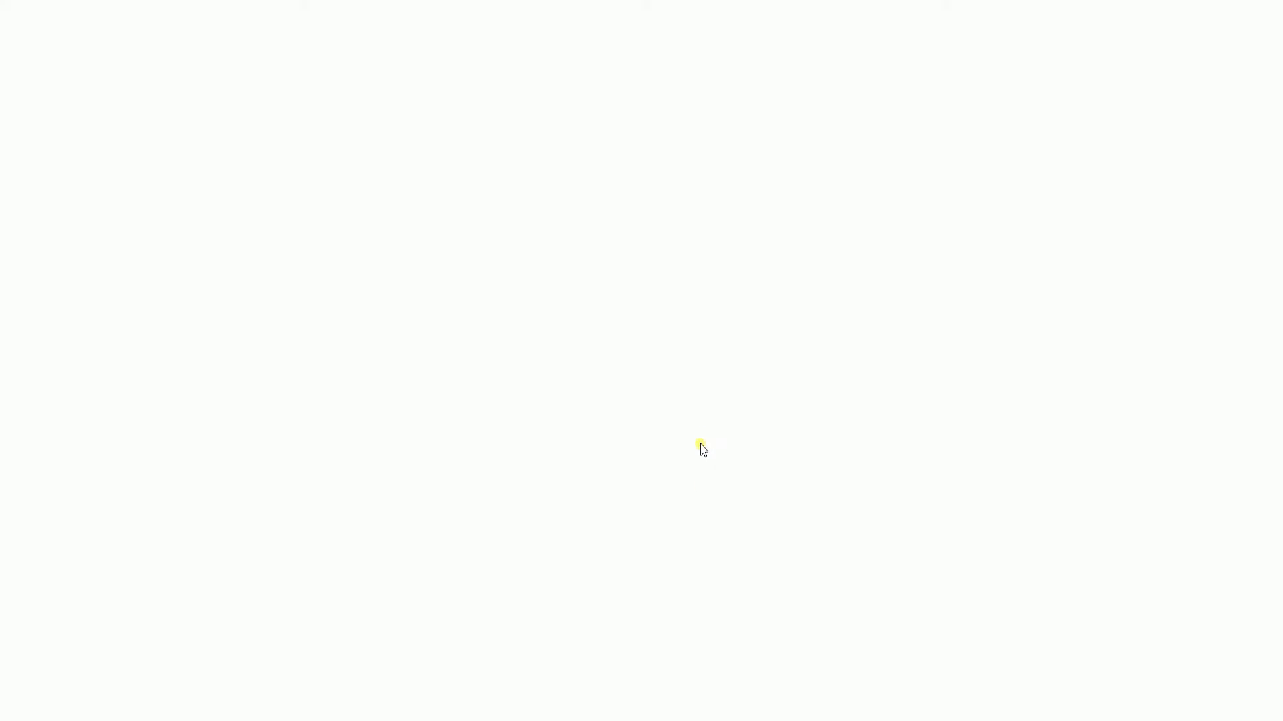
{"action": "left_click", "coordinate": [630, 204]}
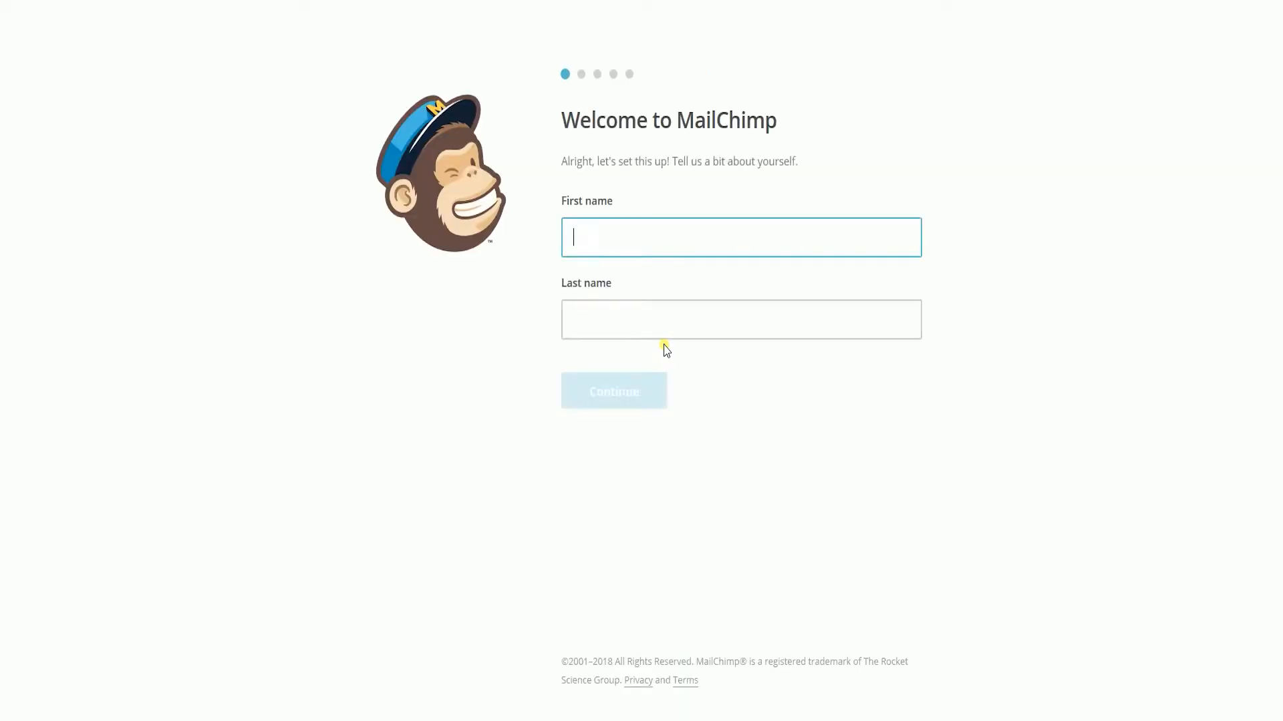
- Enter "Sellers Choice" as first name and "Tutorials" as last name, and continue the account setup
{"action": "type", "text": "Sellers Choice"}
{"action": "key", "text": "Tab"}
{"action": "type", "text": "Tutorlas"}
{"action": "key", "text": "BackSpace"}
{"action": "key", "text": "BackSpace"}
{"action": "key", "text": "BackSpace"}
{"action": "type", "text": "ials"}
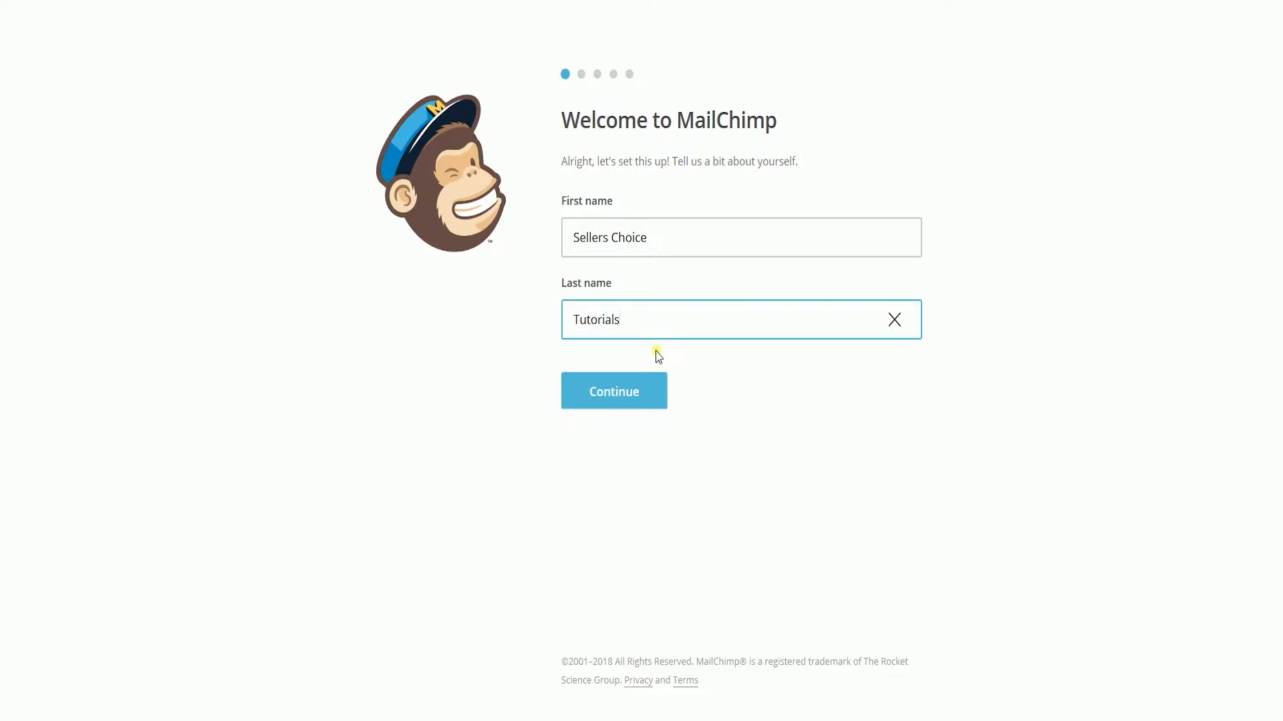
{"action": "left_click", "coordinate": [628, 398]}
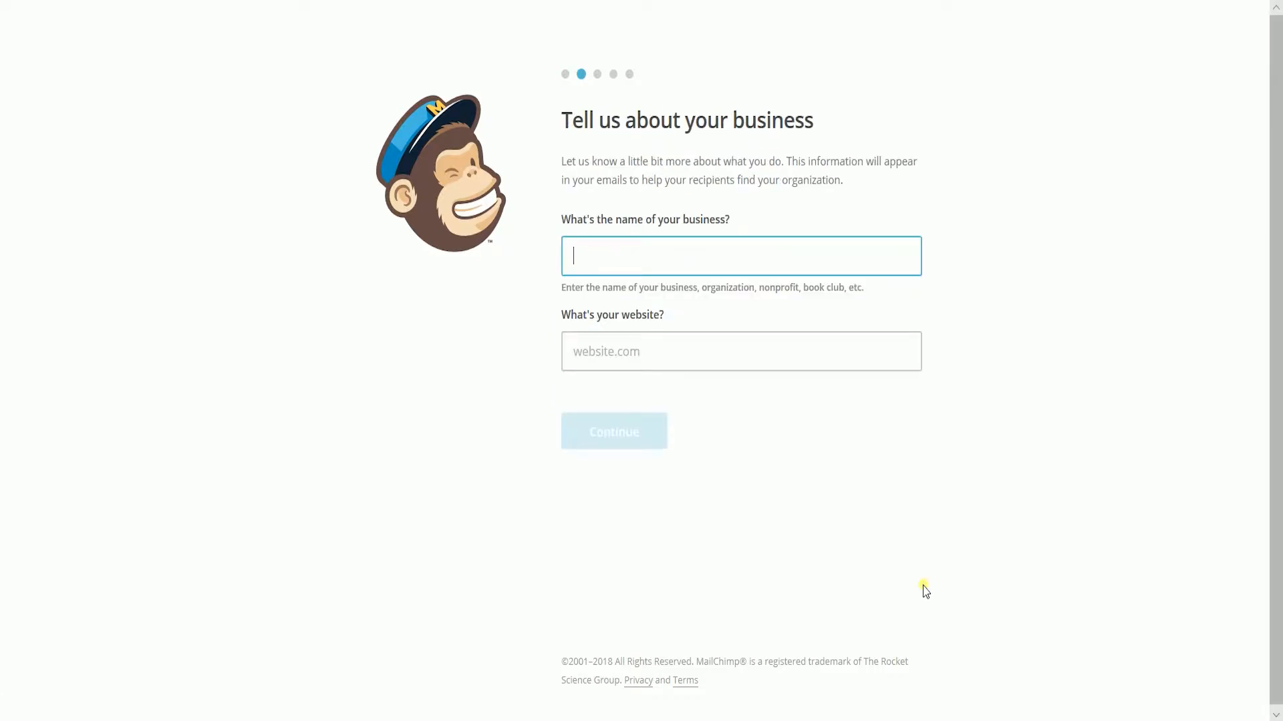
- Set the business name to "Sellers Choice Tutorials" and the website to the business's Facebook page URL, and continue
{"action": "type", "text": "Sellers Choice Tutorials"}
{"action": "key", "text": "Tab"}
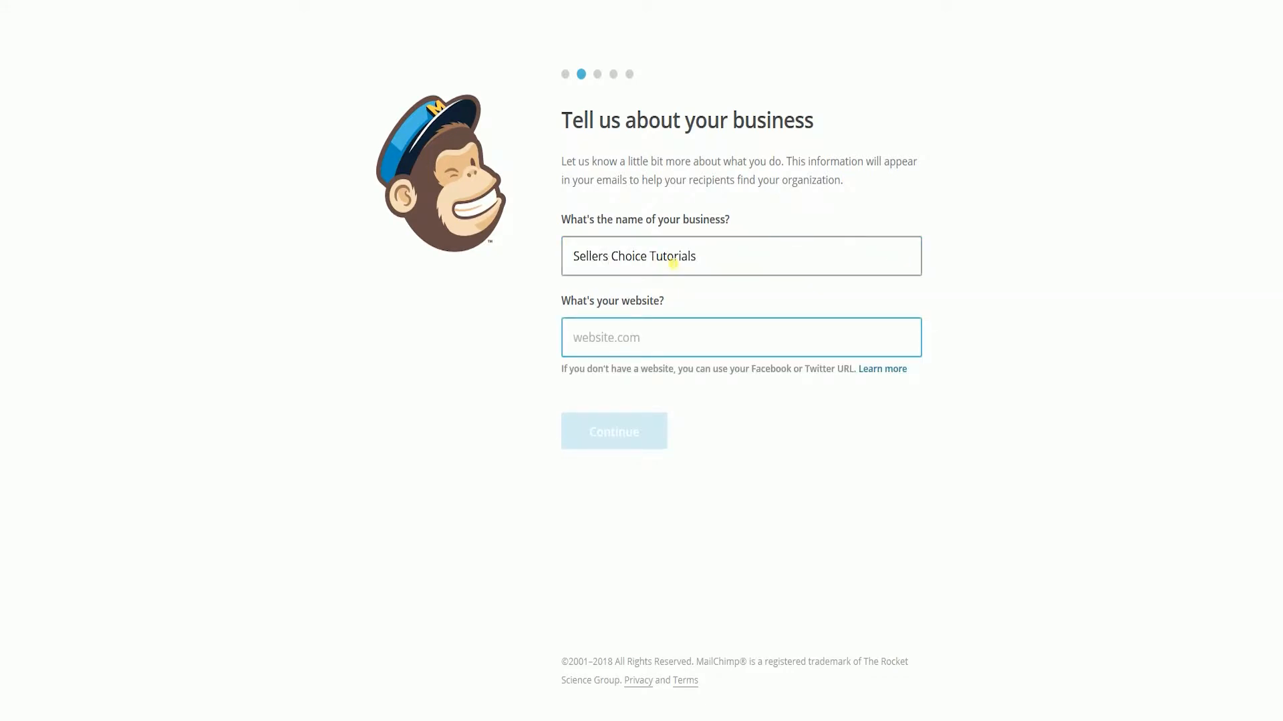
{"action": "key", "text": "ctrl+v"}
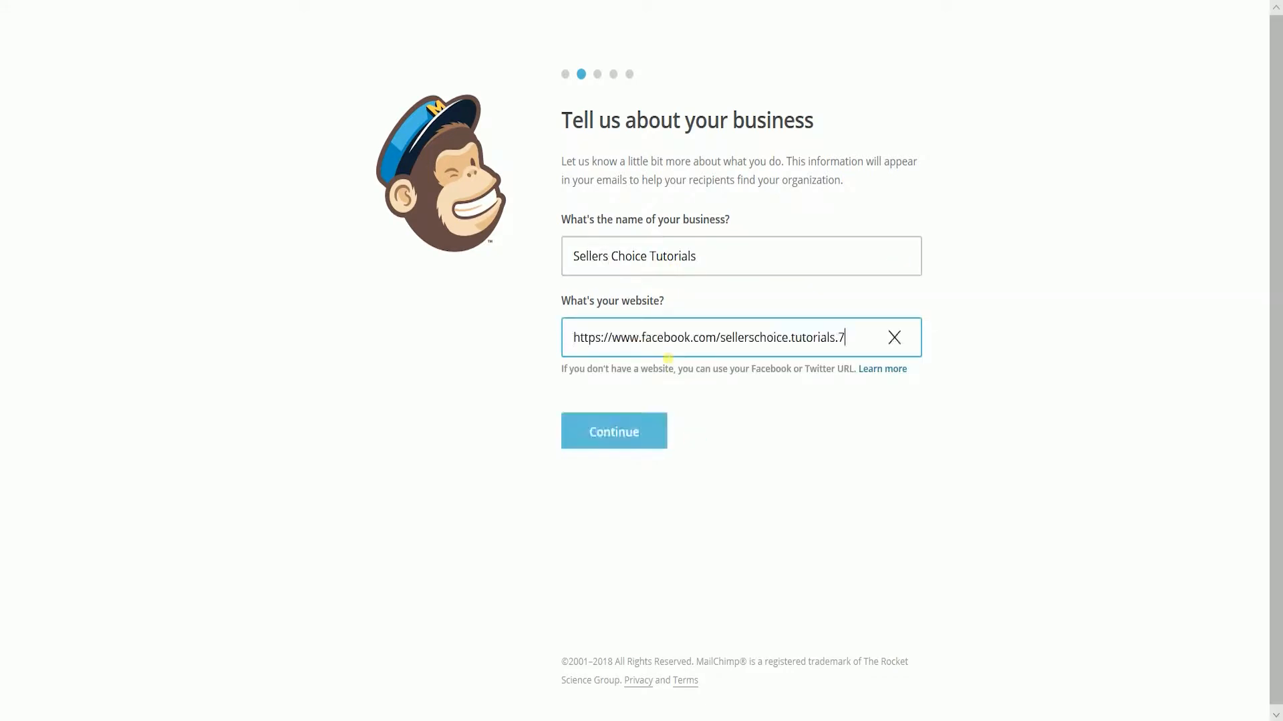
{"action": "left_click", "coordinate": [626, 438]}
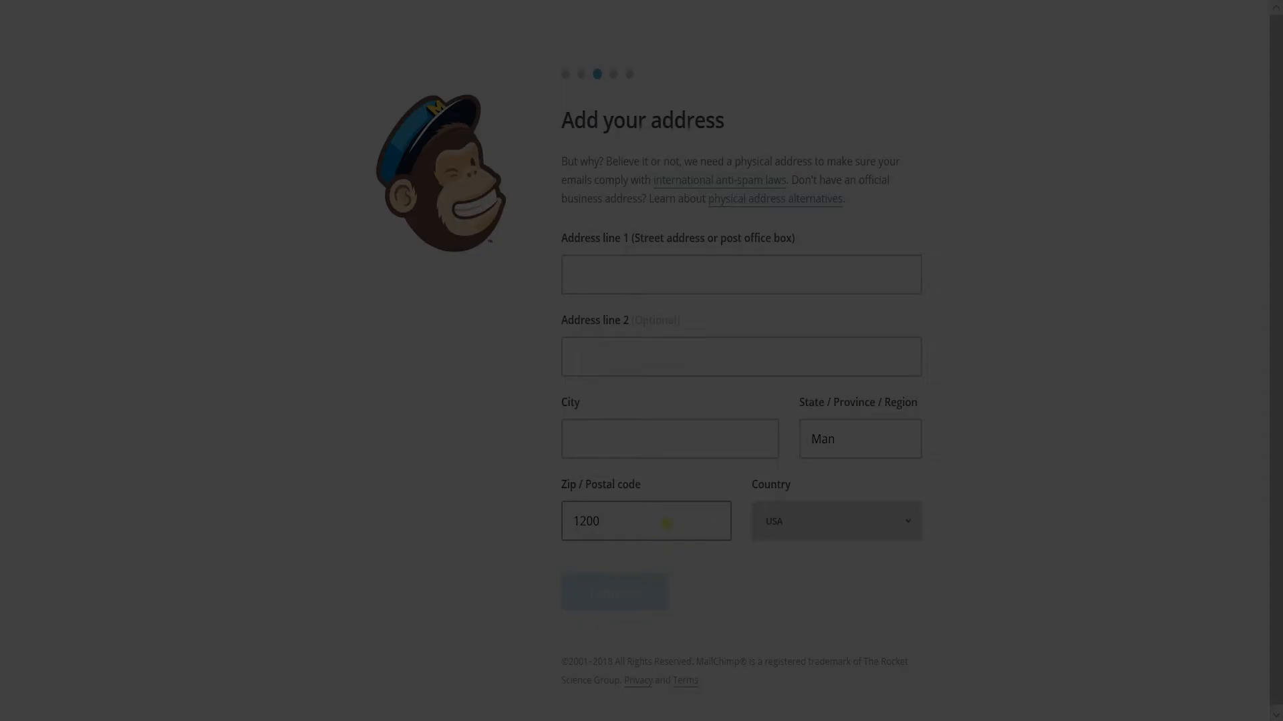
- Select the prefilled Zip / Postal code in the address form
{"action": "left_click", "coordinate": [661, 525]}
{"action": "left_click_drag", "start_coordinate": [660, 526], "coordinate": [422, 521]}
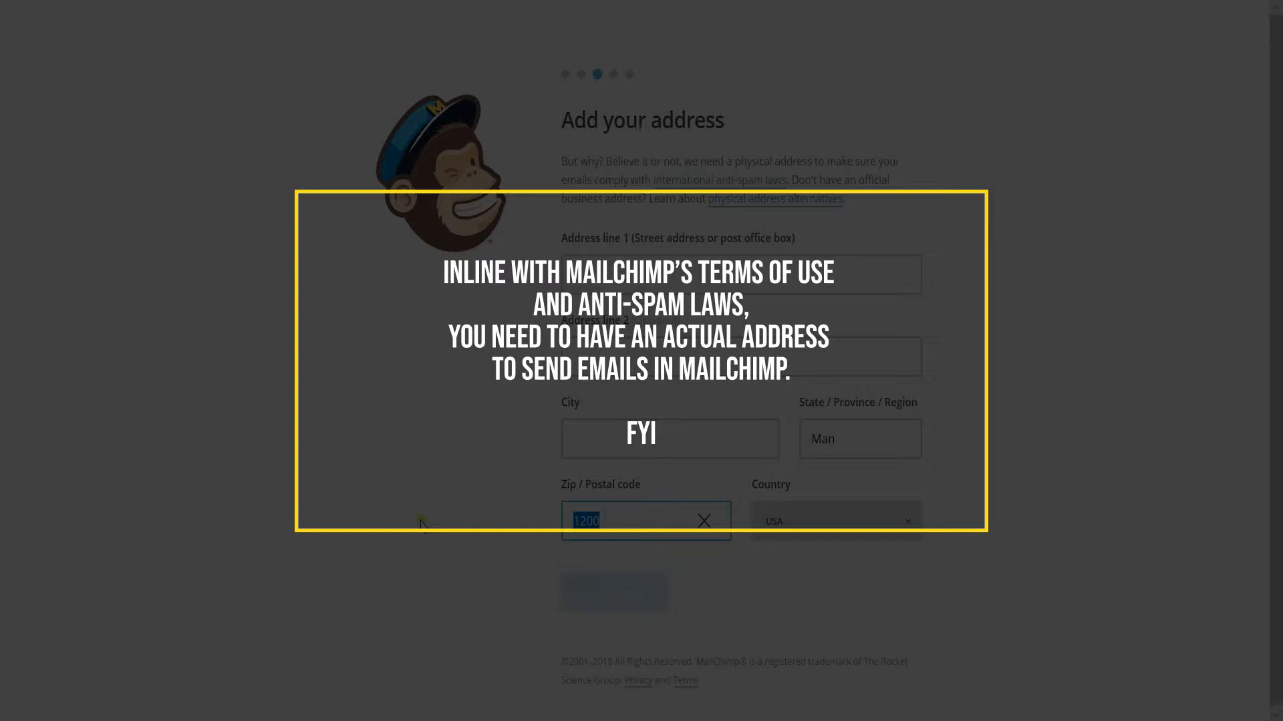
{"action": "left_click", "coordinate": [421, 522]}
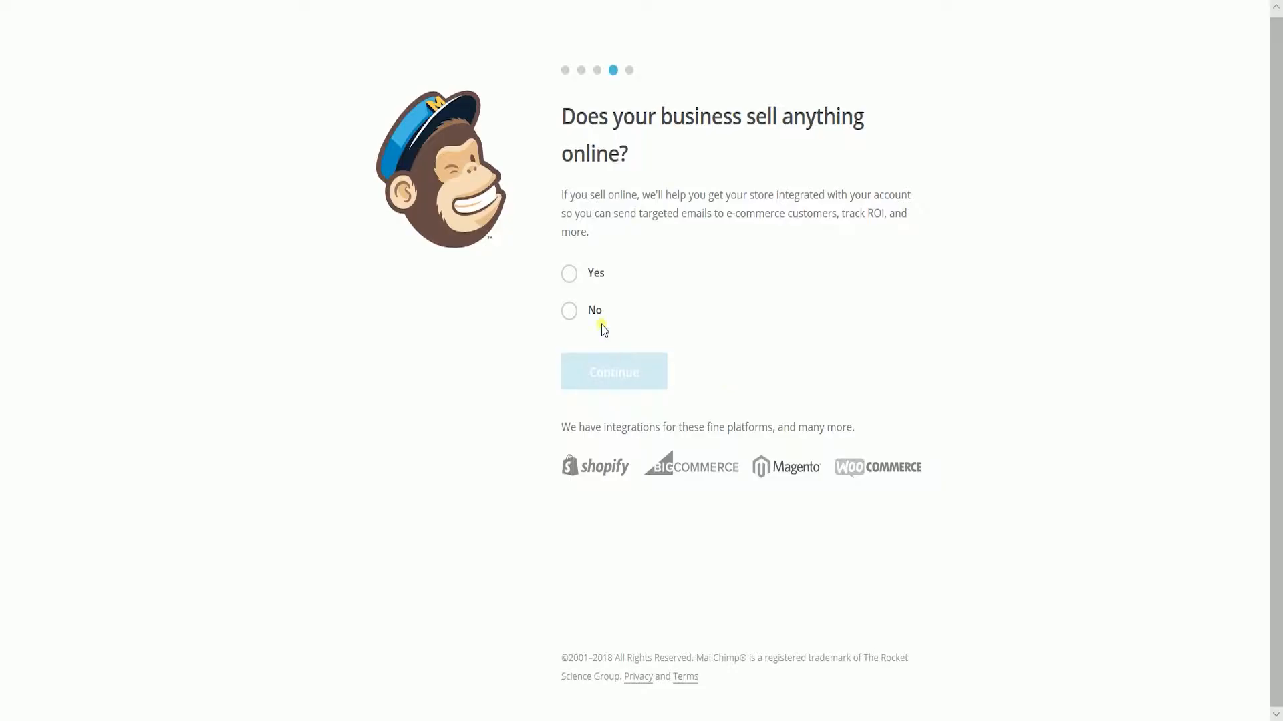
- Answer Yes to selling online and finish the account setup without connecting social media or subscribing to newsletters
{"action": "left_click", "coordinate": [576, 271]}
{"action": "left_click", "coordinate": [592, 371]}
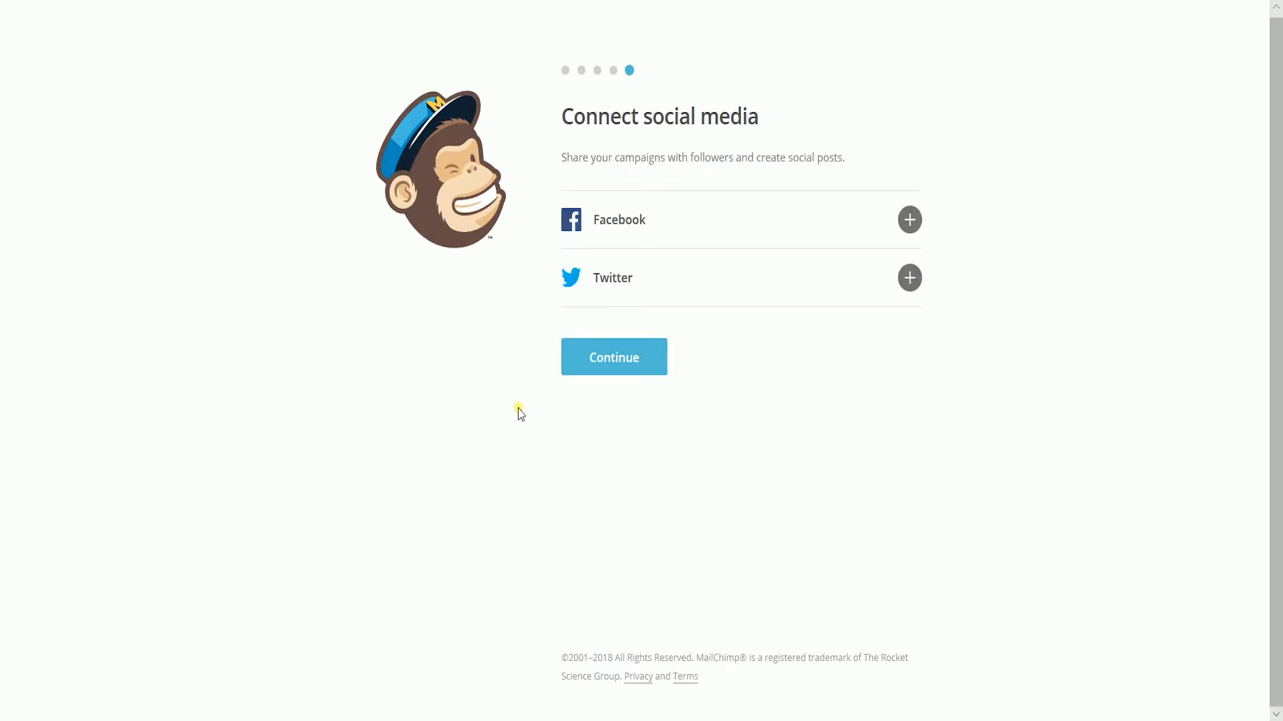
{"action": "left_click", "coordinate": [610, 363]}
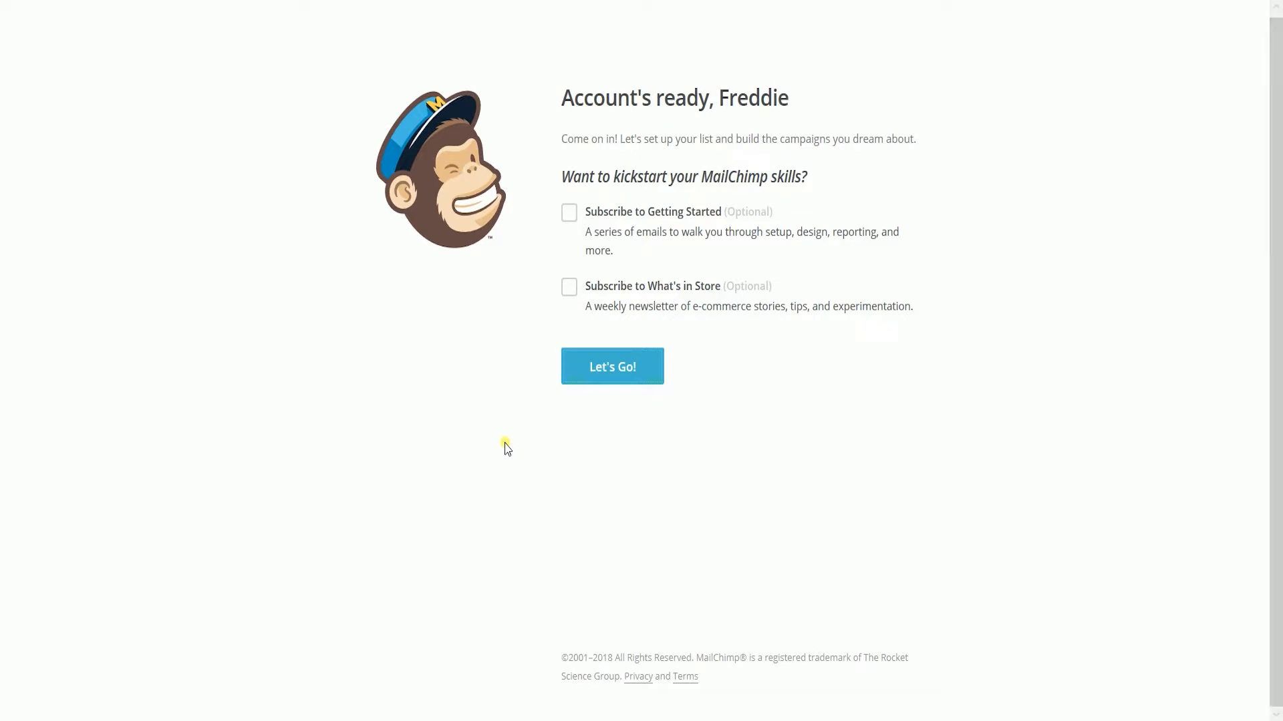
{"action": "left_click", "coordinate": [621, 367]}
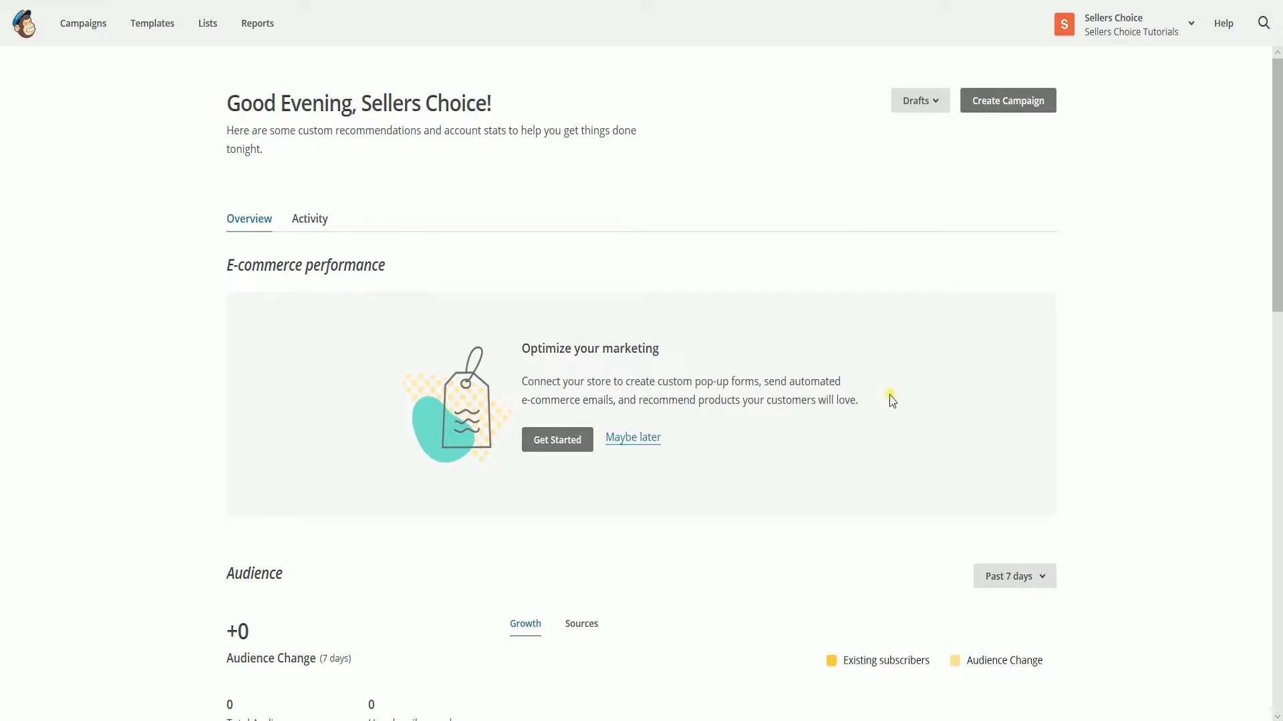
- Create a regular email campaign named "Test Email"
{"action": "left_click", "coordinate": [1014, 107]}
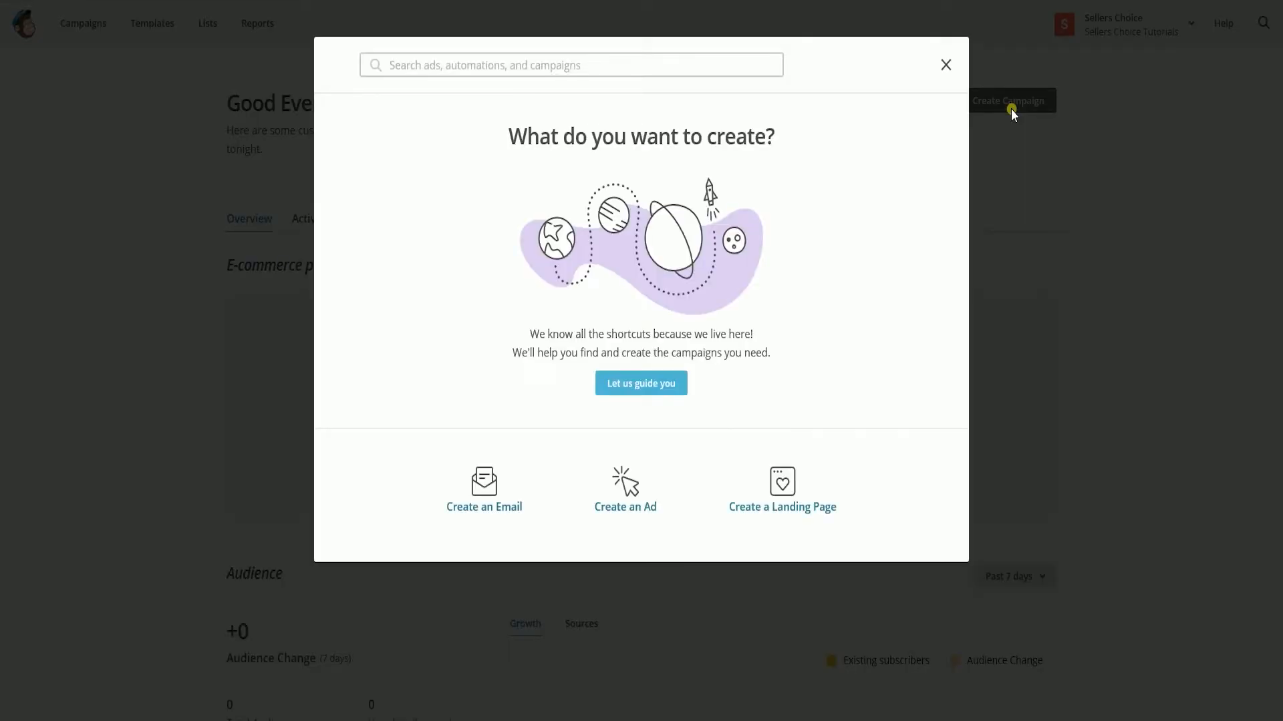
{"action": "left_click", "coordinate": [498, 480]}
{"action": "left_click", "coordinate": [523, 349]}
{"action": "type", "text": "Test Email"}
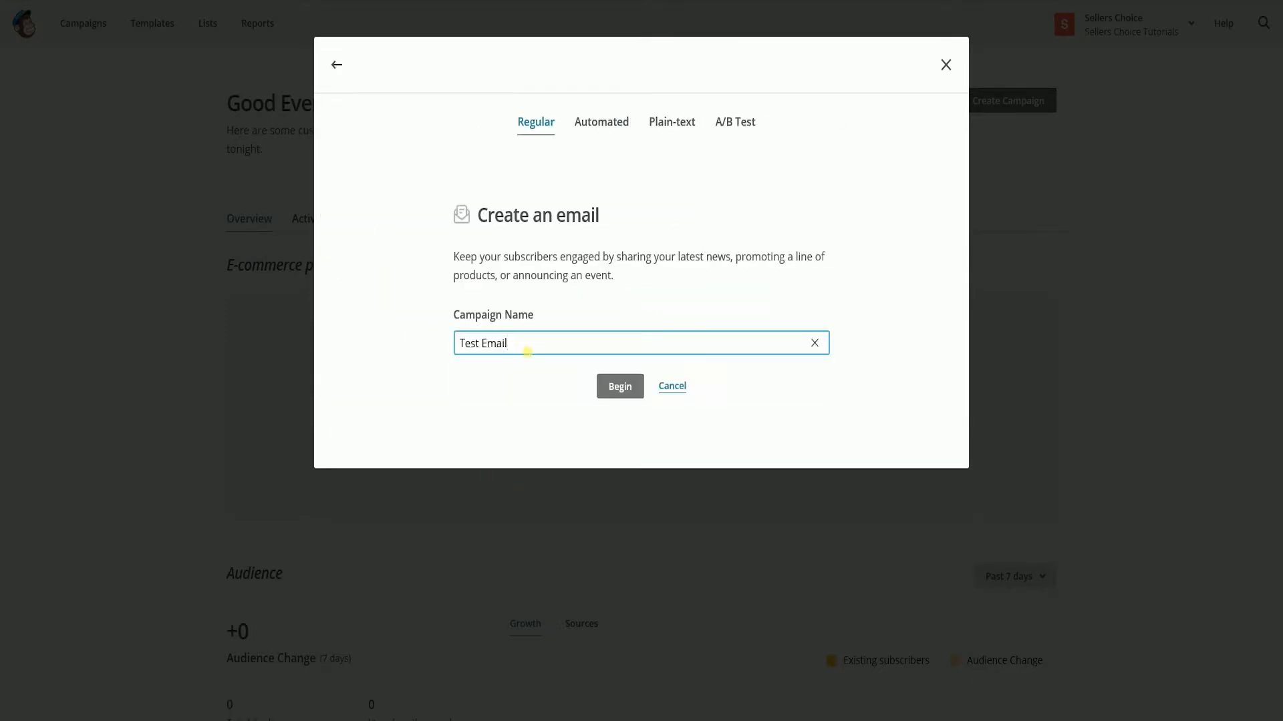
{"action": "left_click", "coordinate": [618, 390]}
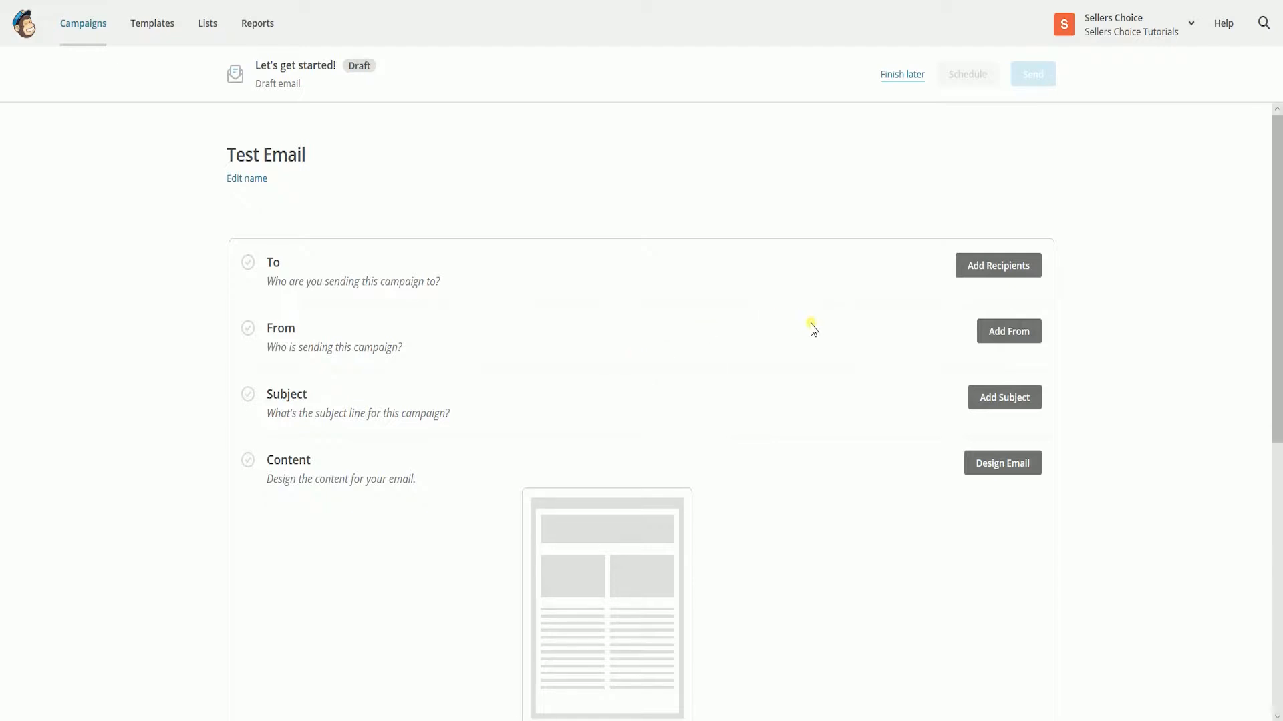
- Check which lists are available as recipients for the campaign, and close the recipient settings without choosing one
{"action": "scroll", "coordinate": [812, 330], "scroll_direction": "down", "scroll_amount": 1}
{"action": "scroll", "coordinate": [813, 331], "scroll_direction": "down", "scroll_amount": 1}
{"action": "scroll", "coordinate": [814, 334], "scroll_direction": "up", "scroll_amount": 1}
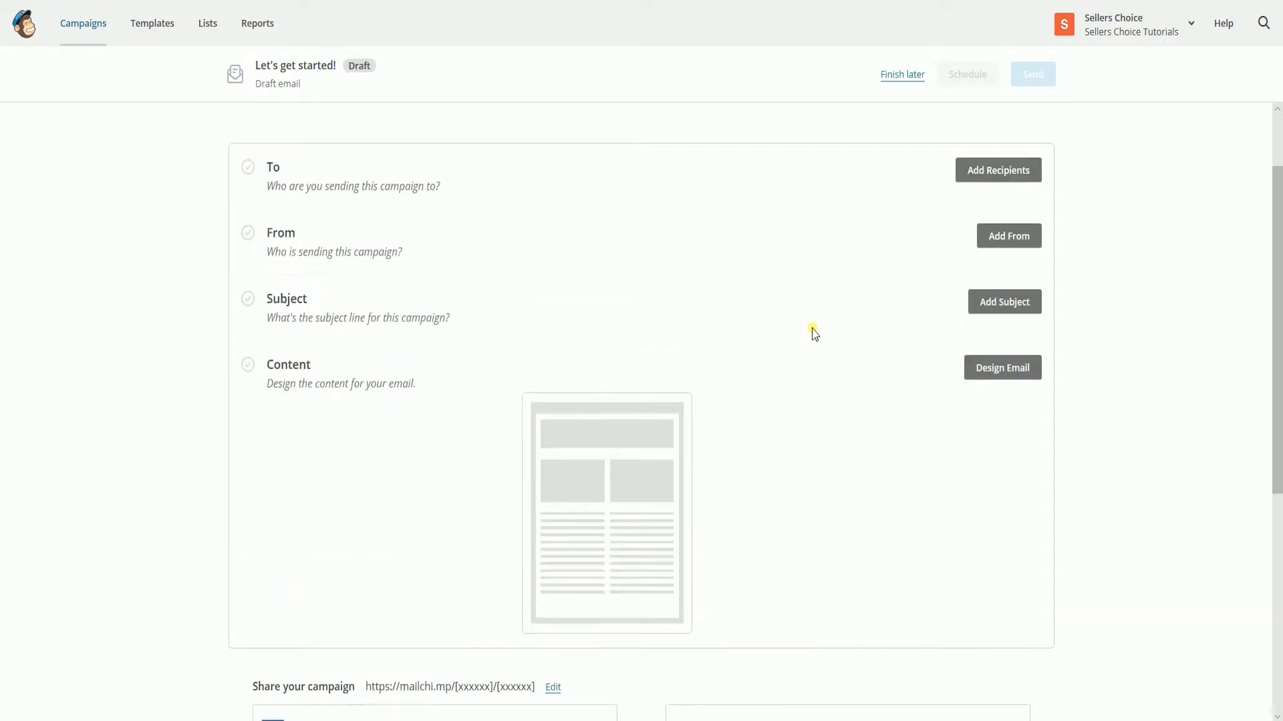
{"action": "left_click", "coordinate": [981, 175]}
{"action": "left_click", "coordinate": [523, 240]}
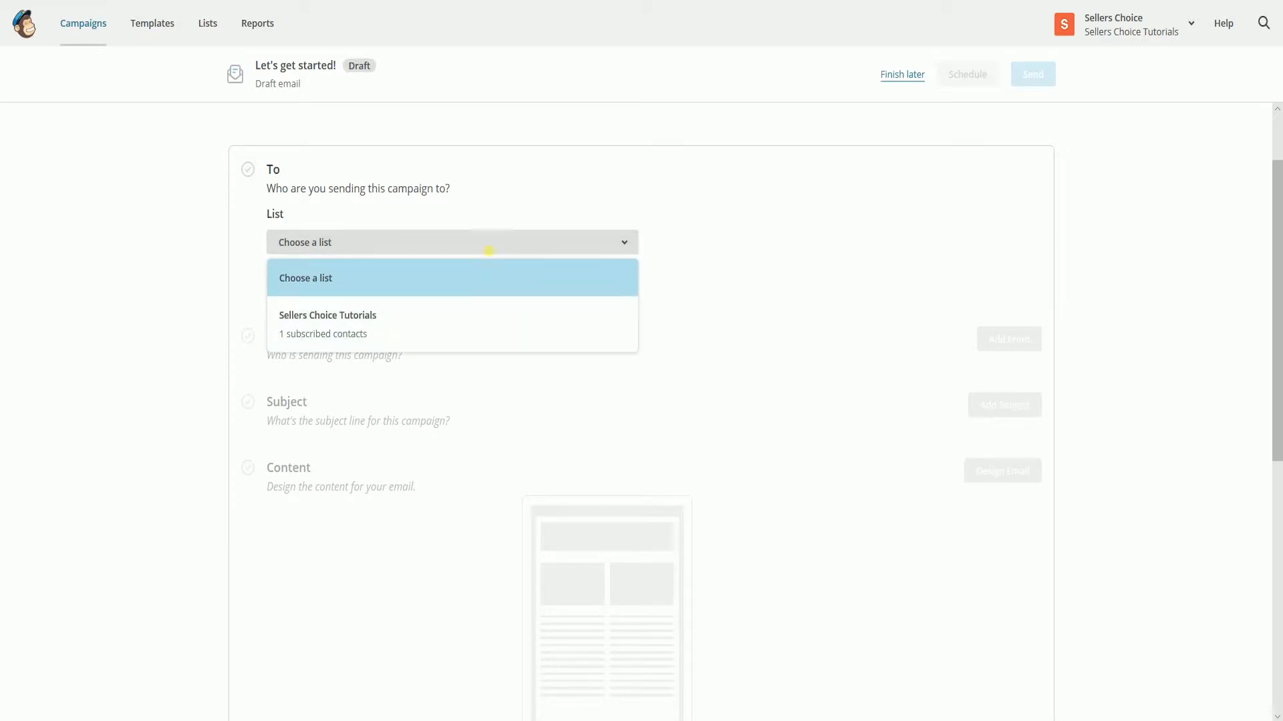
{"action": "left_click", "coordinate": [488, 249]}
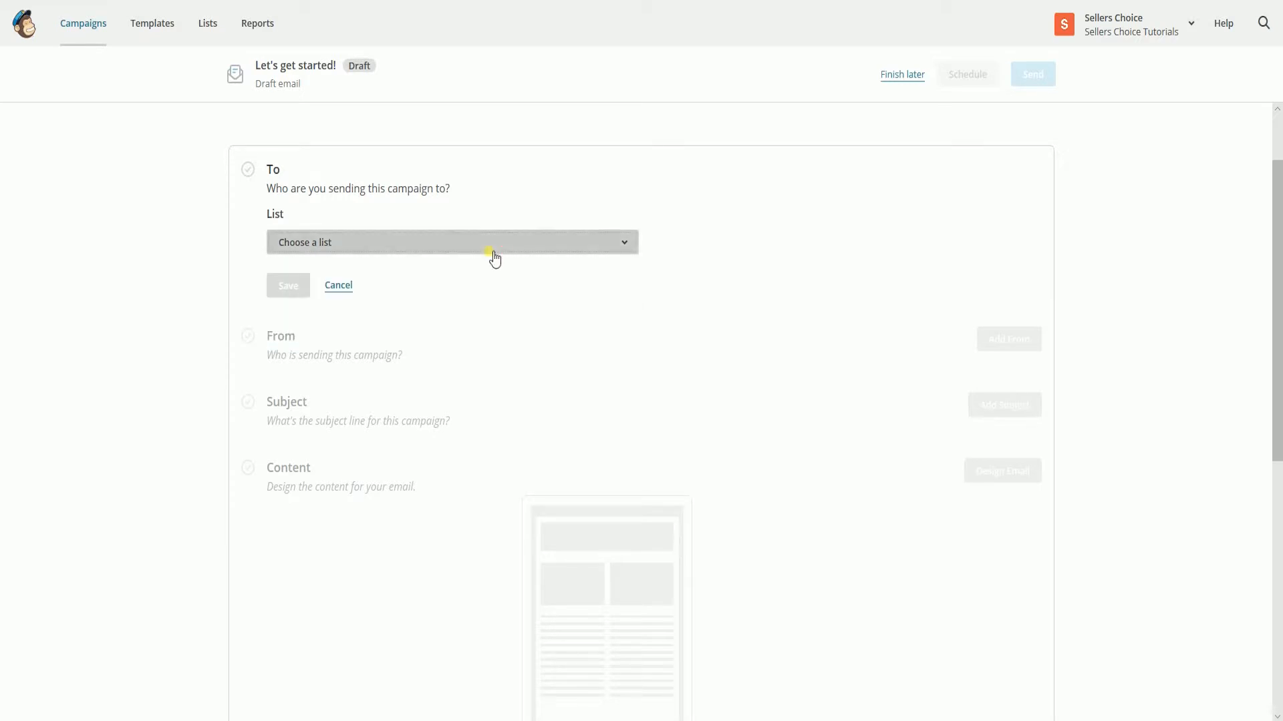
{"action": "left_click", "coordinate": [339, 285]}
- Set the campaign's sender name to "Seller's Choice Tutorials", enter the sender's e-mail address, and save
{"action": "left_click", "coordinate": [1008, 239]}
{"action": "left_click", "coordinate": [510, 319]}
{"action": "type", "text": "Seller's Choice Tutorials"}
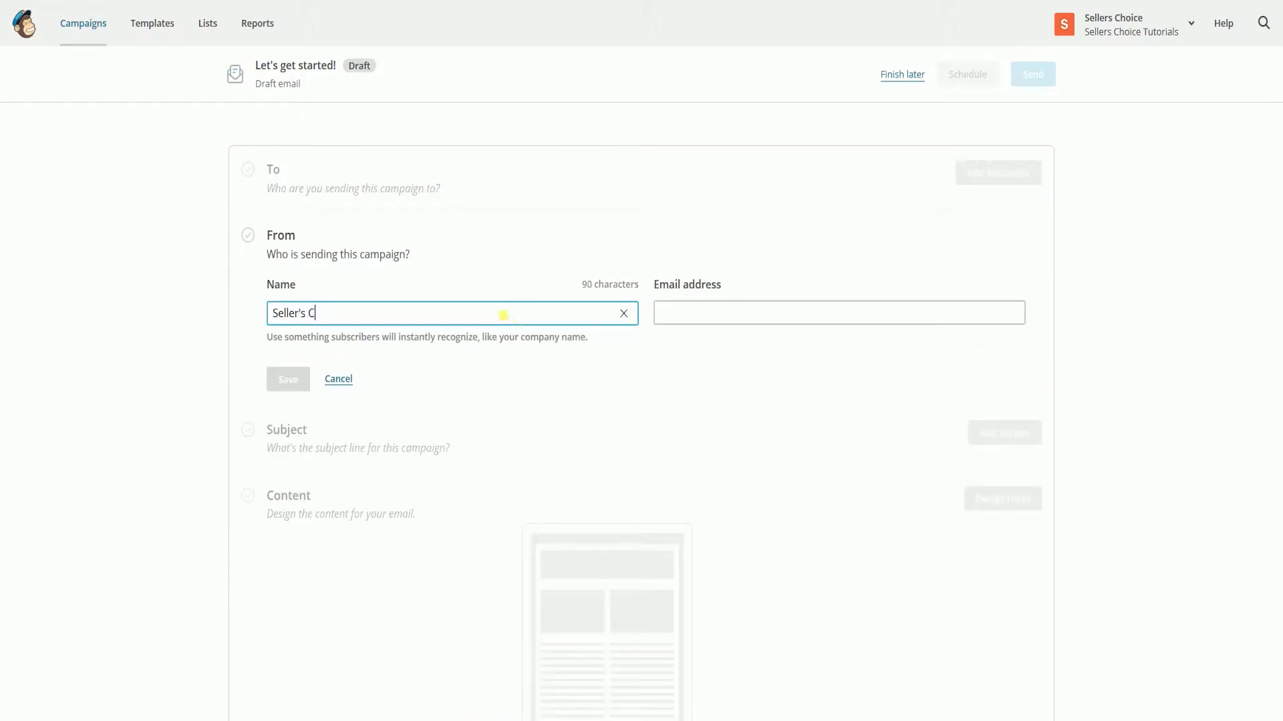
{"action": "key", "text": "Tab"}
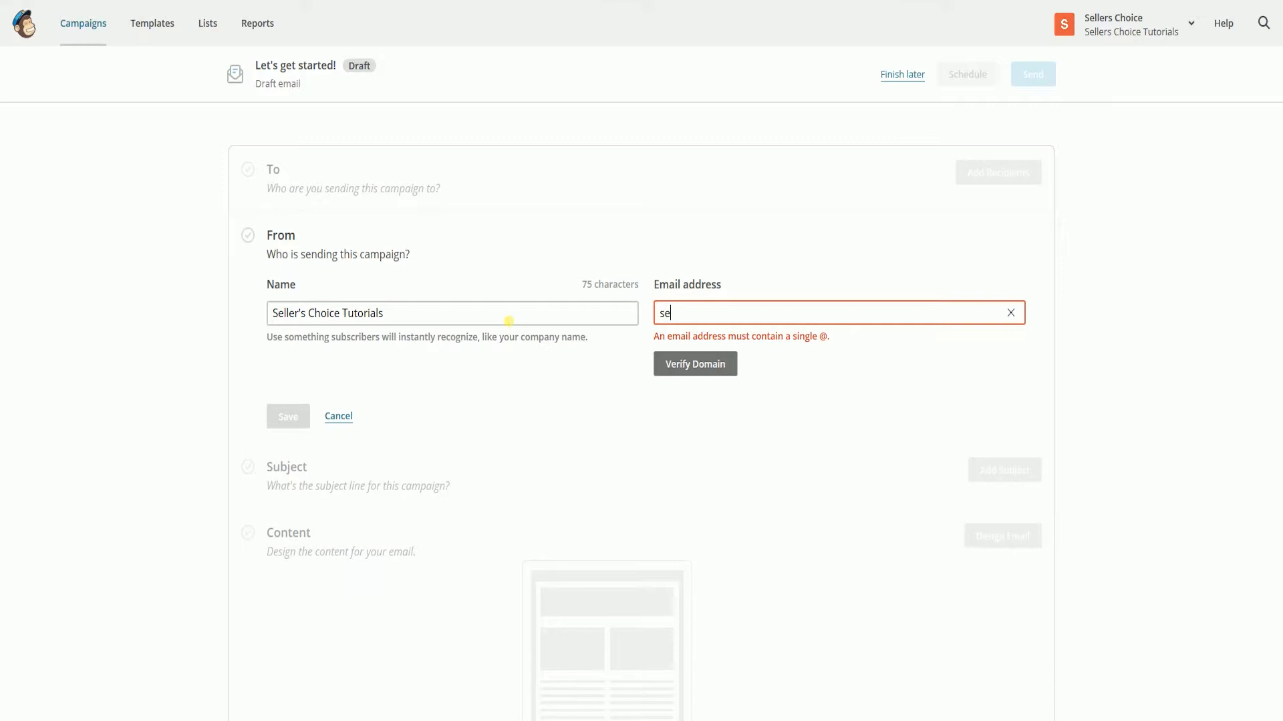
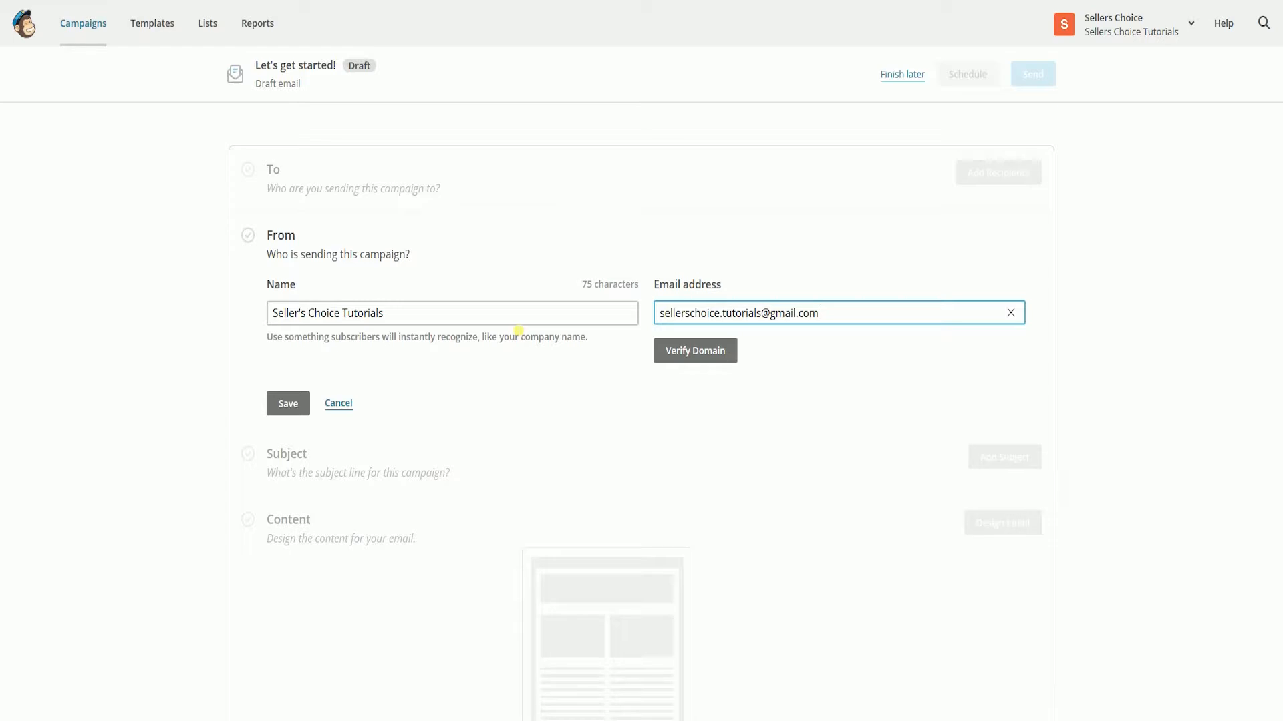
{"action": "left_click", "coordinate": [288, 403]}
- Set the subject to "Test Email" with a smiley emoji and the preview text to "This is just a test email campaign. No need to worry.", and save
{"action": "left_click", "coordinate": [1002, 395]}
{"action": "type", "text": "Test Email"}
{"action": "left_click", "coordinate": [626, 473]}
{"action": "left_click", "coordinate": [495, 506]}
{"action": "scroll", "coordinate": [583, 457], "scroll_direction": "down", "scroll_amount": 1}
{"action": "left_click", "coordinate": [804, 389]}
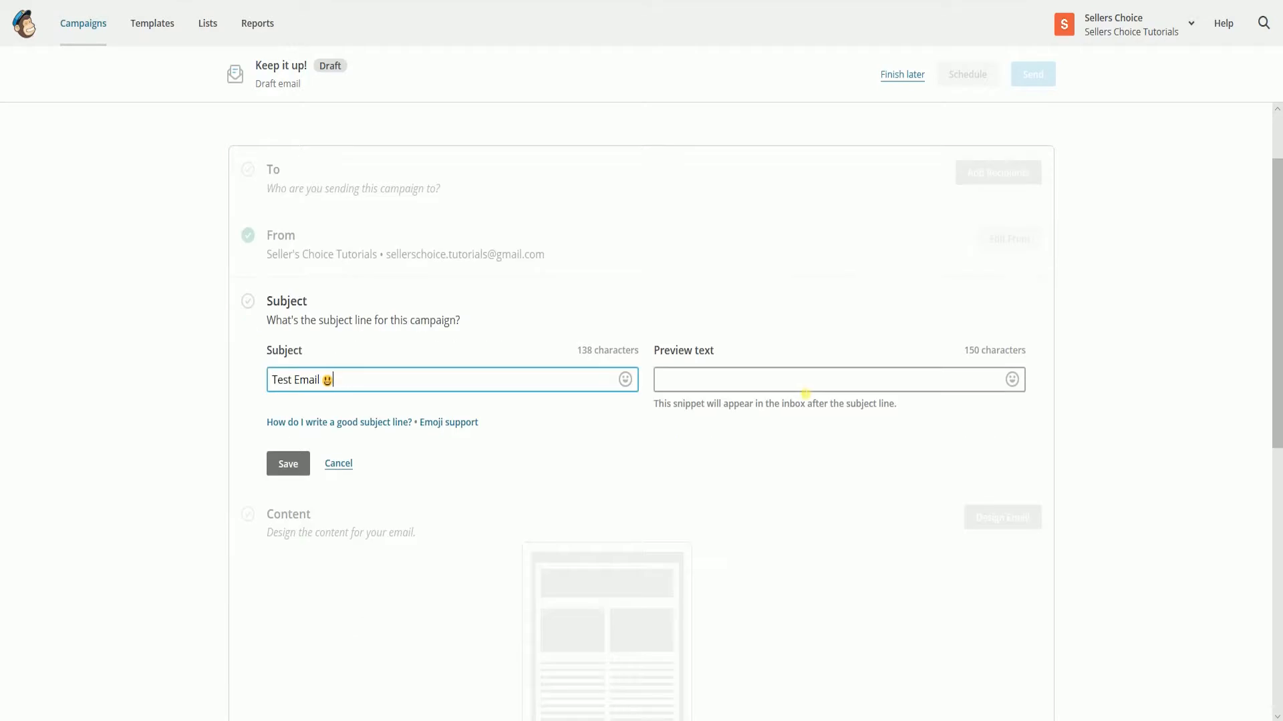
{"action": "type", "text": "This is just a test email campaign. No need to worry."}
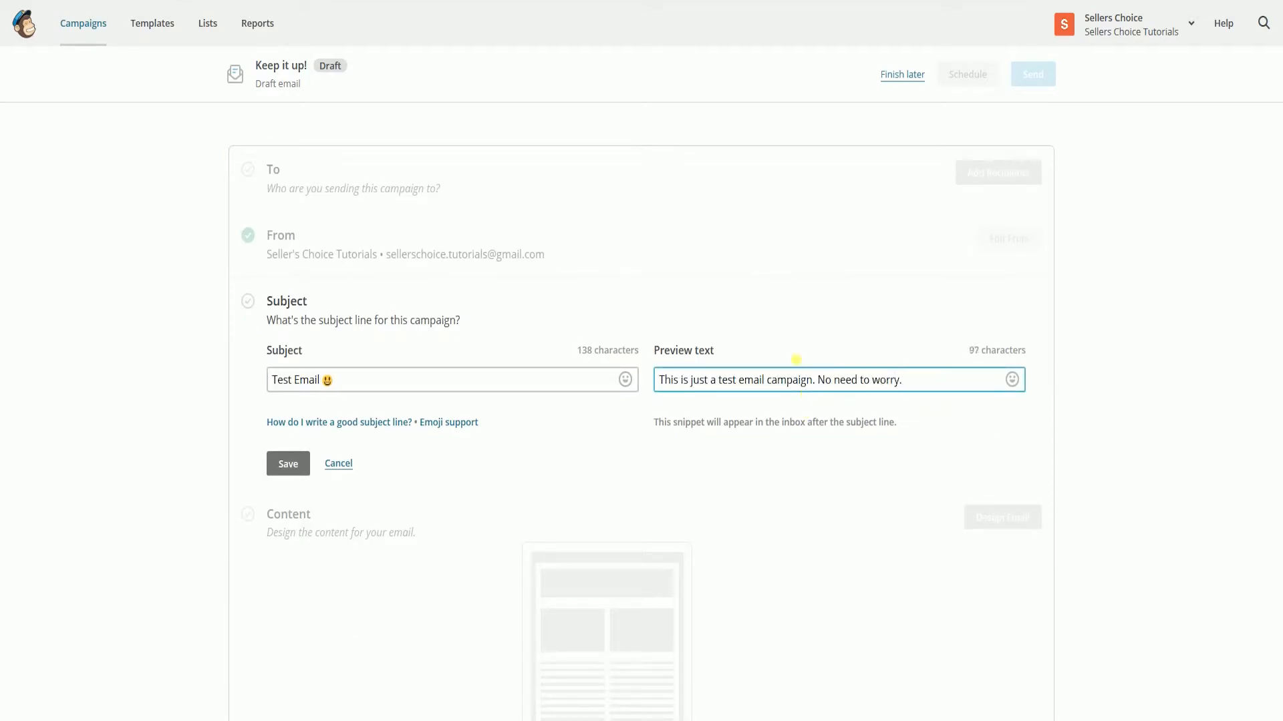
{"action": "key", "text": "Return"}
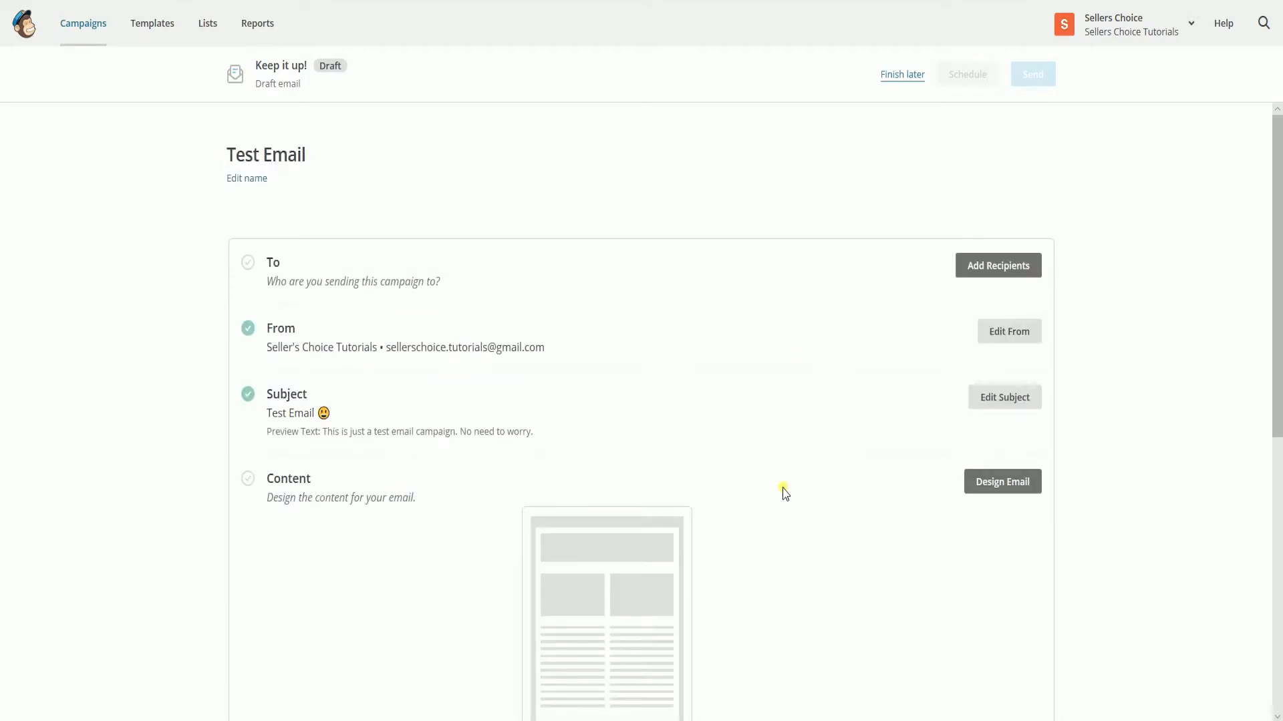
- Start the email design, look through the layouts, themes and code-your-own options, and choose the Make an Announcement layout
{"action": "scroll", "coordinate": [786, 464], "scroll_direction": "down", "scroll_amount": 1}
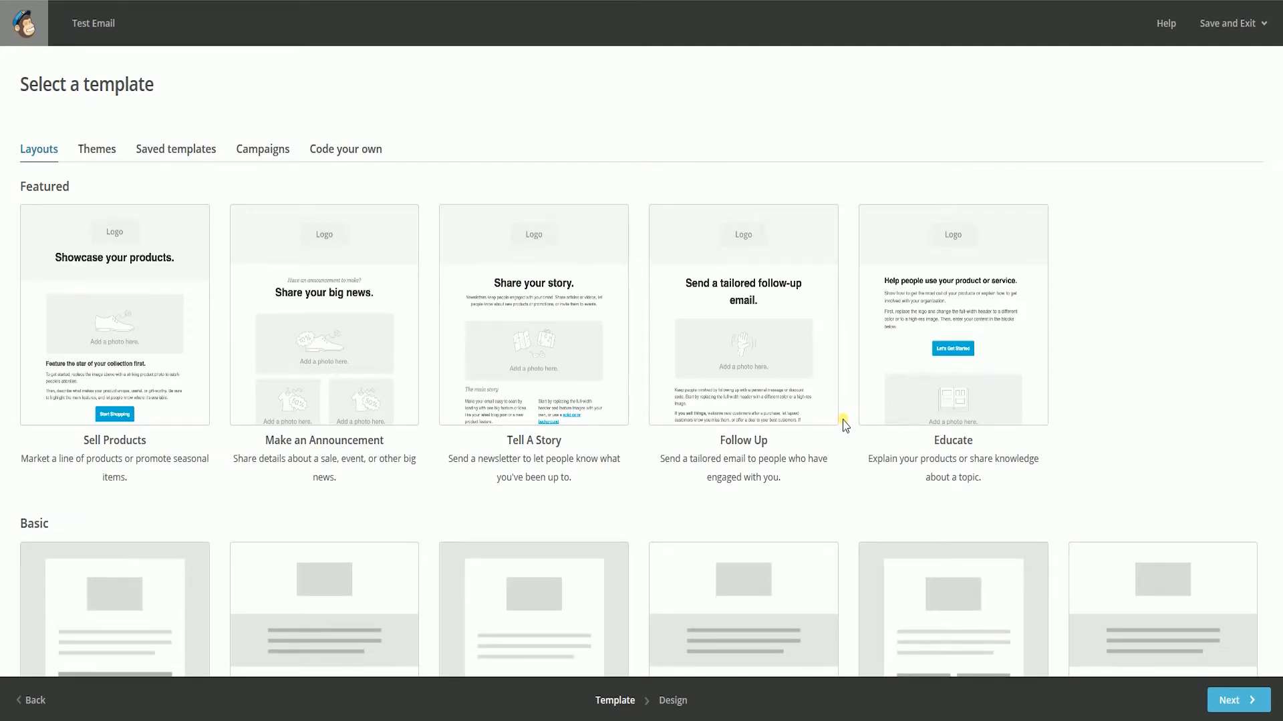
{"action": "scroll", "coordinate": [842, 424], "scroll_direction": "down", "scroll_amount": 6}
{"action": "scroll", "coordinate": [842, 424], "scroll_direction": "up", "scroll_amount": 5}
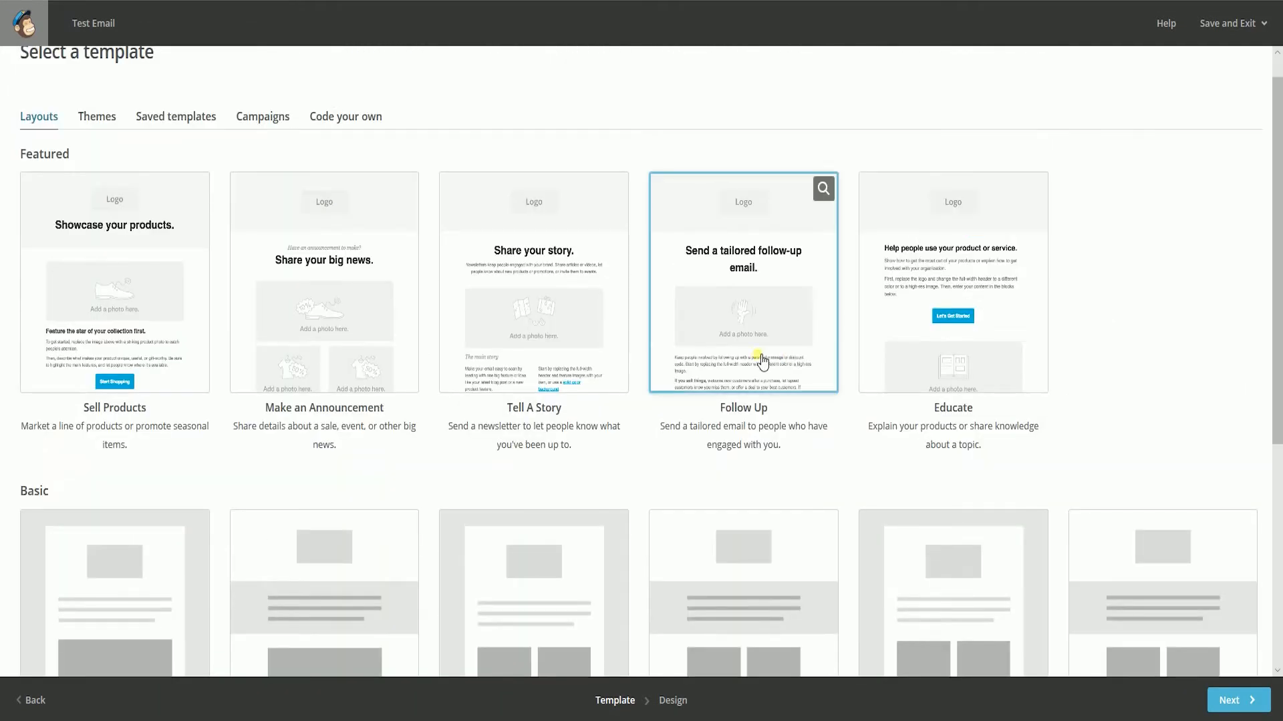
{"action": "scroll", "coordinate": [762, 361], "scroll_direction": "up", "scroll_amount": 1}
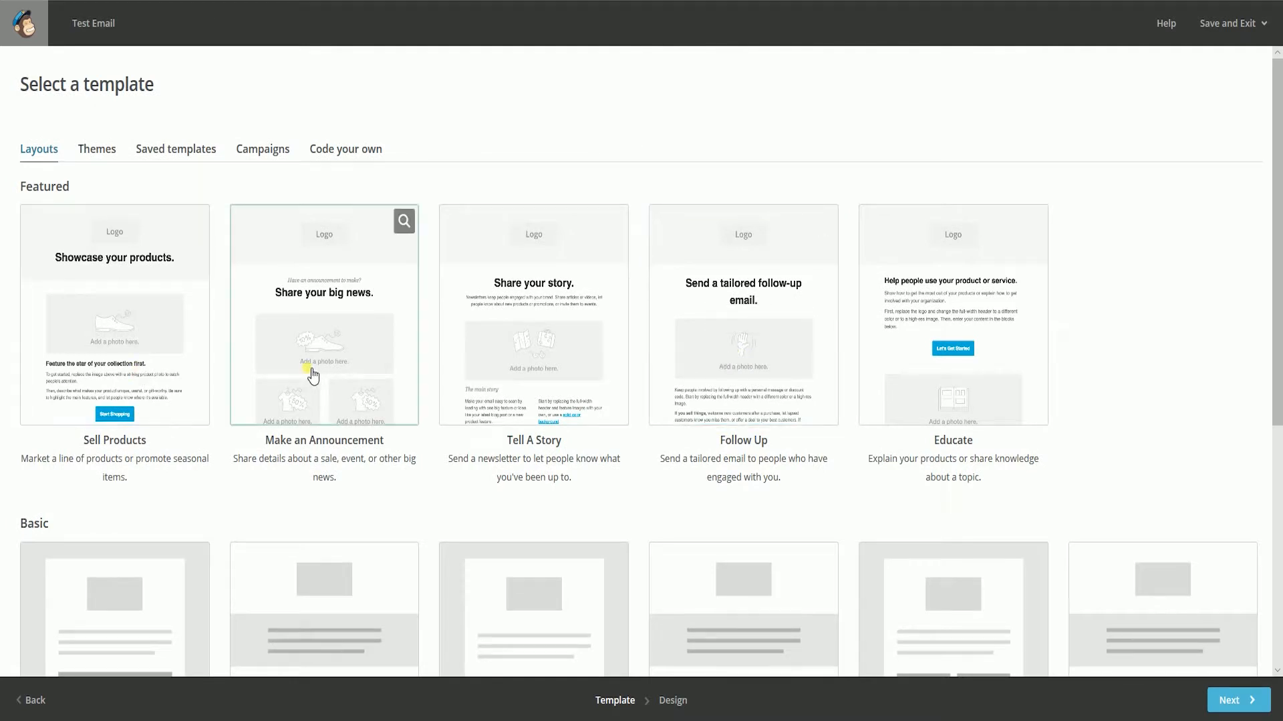
{"action": "left_click", "coordinate": [88, 150]}
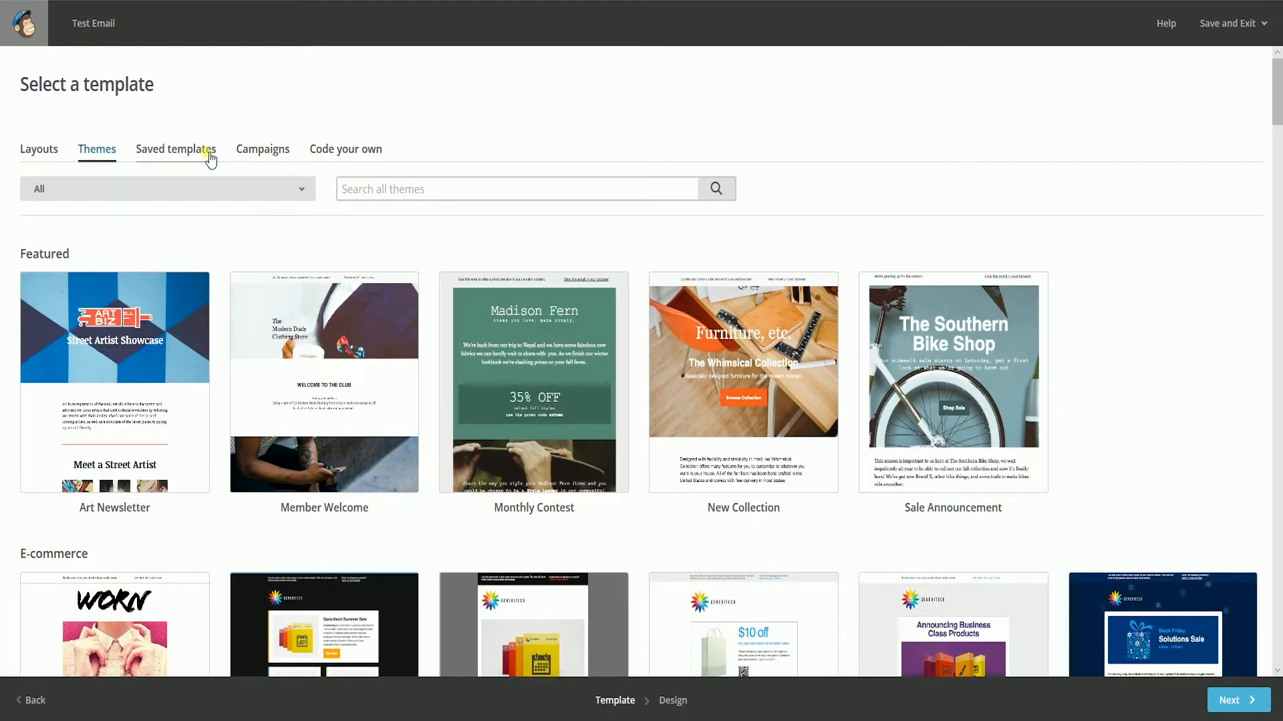
{"action": "left_click", "coordinate": [326, 153]}
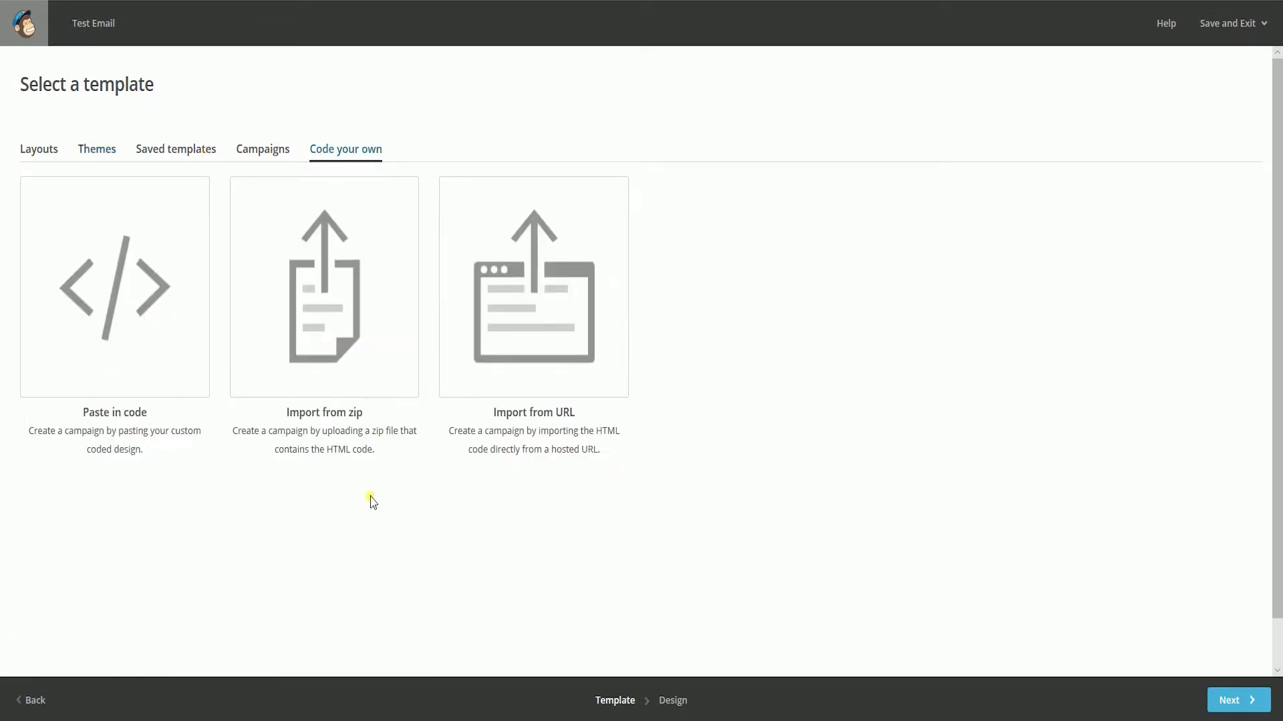
{"action": "left_click", "coordinate": [42, 151]}
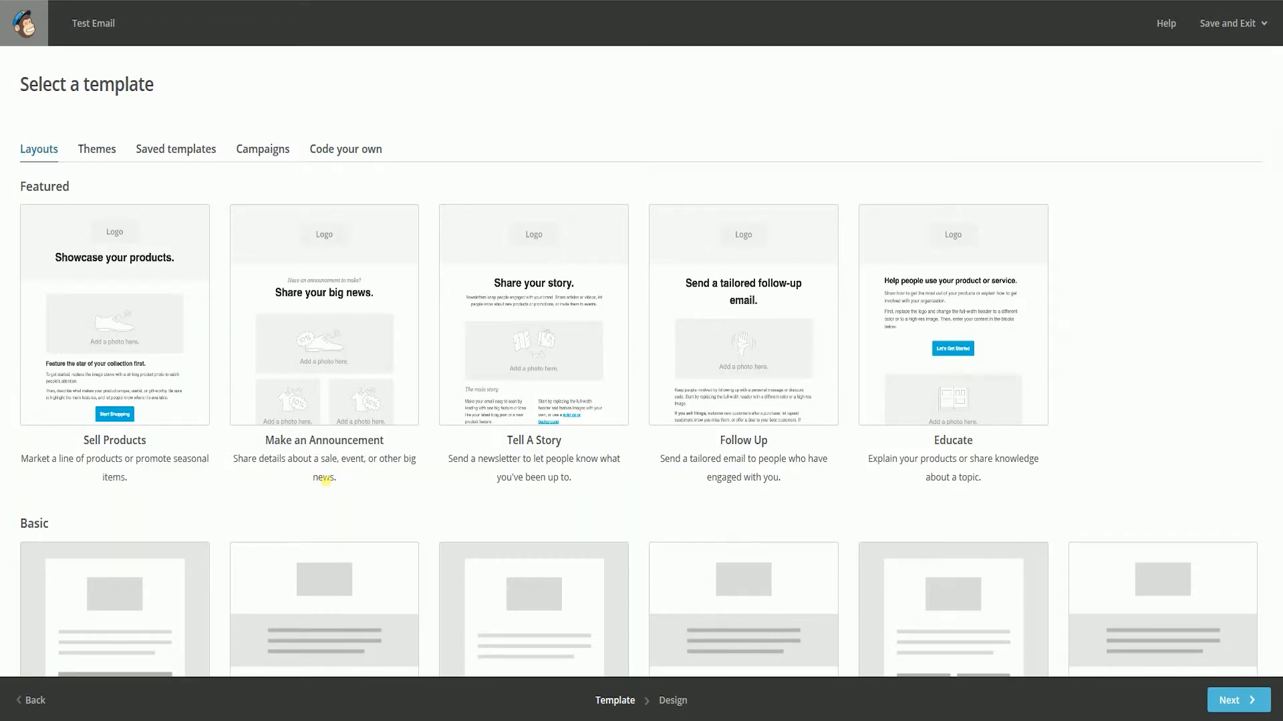
{"action": "left_click", "coordinate": [305, 367]}
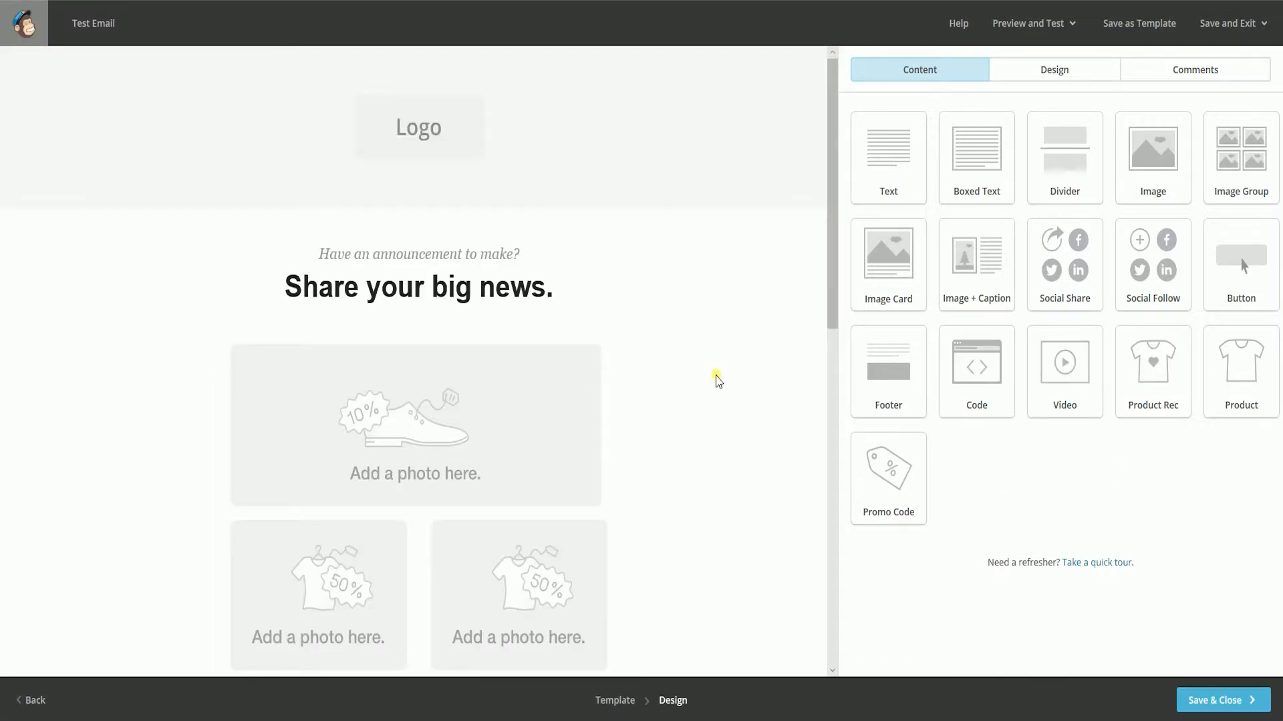
- Replace the email's logo placeholder with Logo.png from the uploaded files, and close the image settings
{"action": "left_click", "coordinate": [1064, 79]}
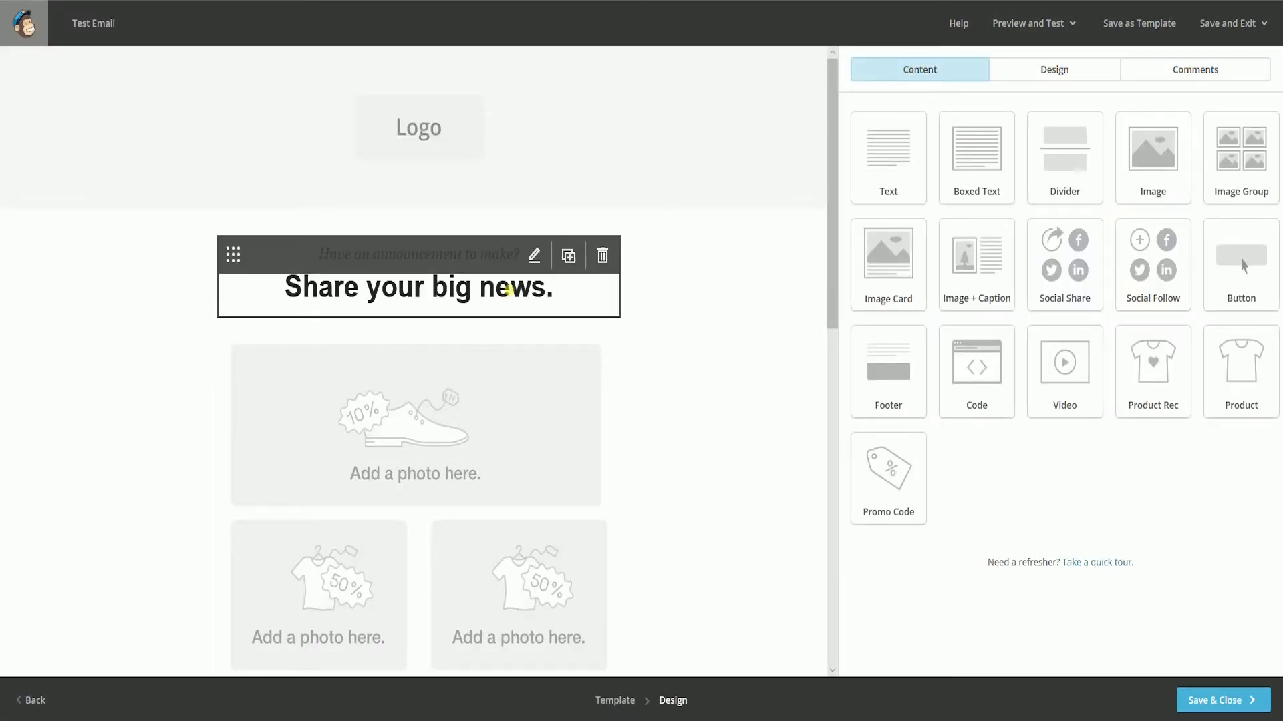
{"action": "left_click", "coordinate": [413, 124]}
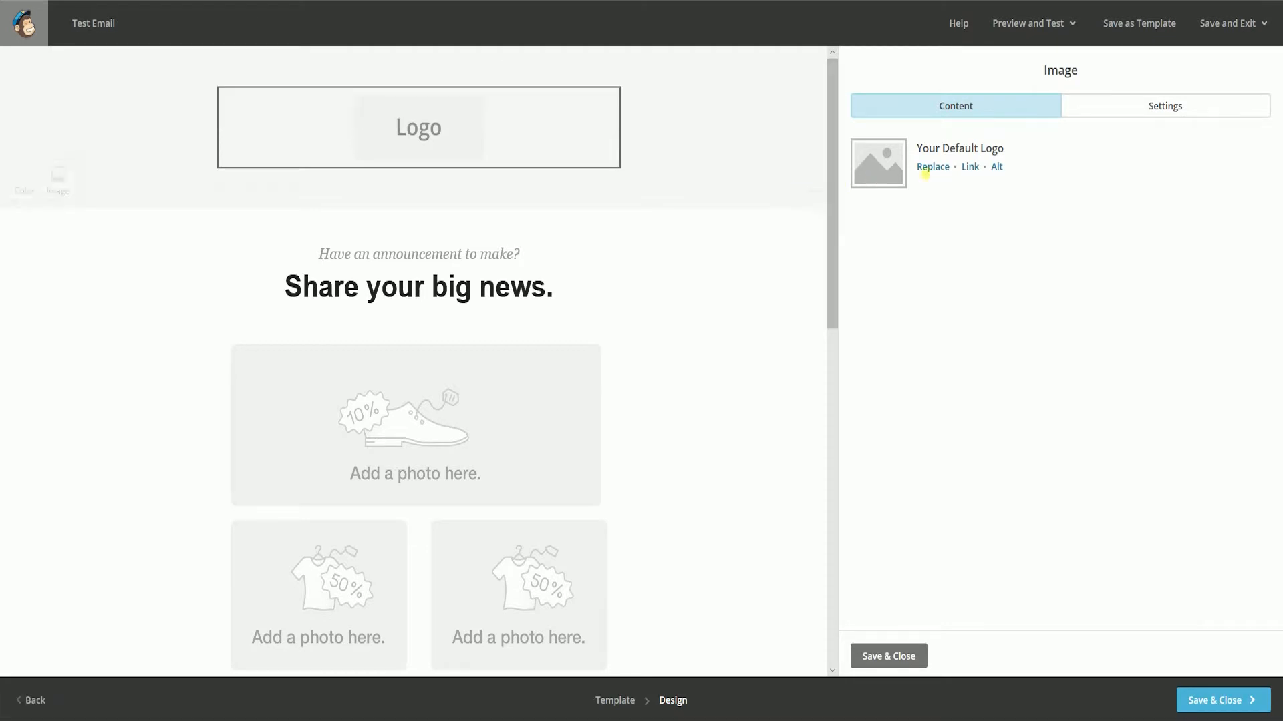
{"action": "left_click", "coordinate": [930, 175]}
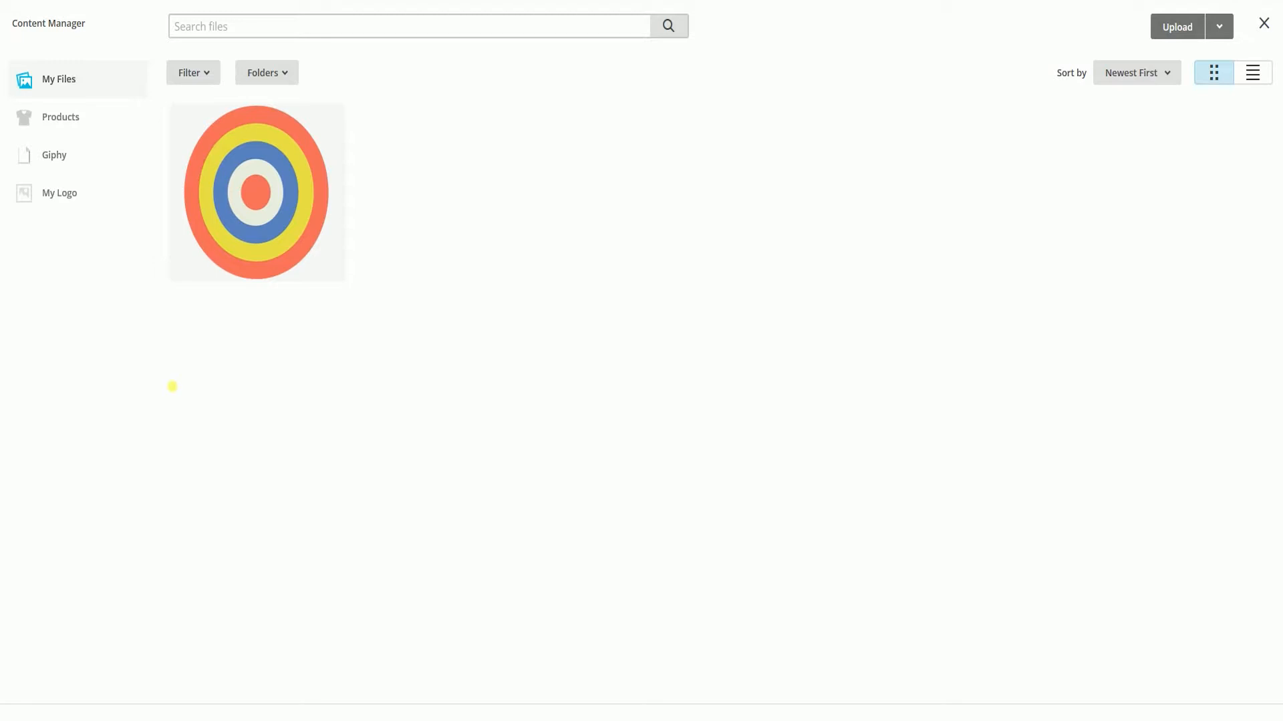
{"action": "left_click", "coordinate": [228, 221]}
{"action": "left_click", "coordinate": [1221, 26]}
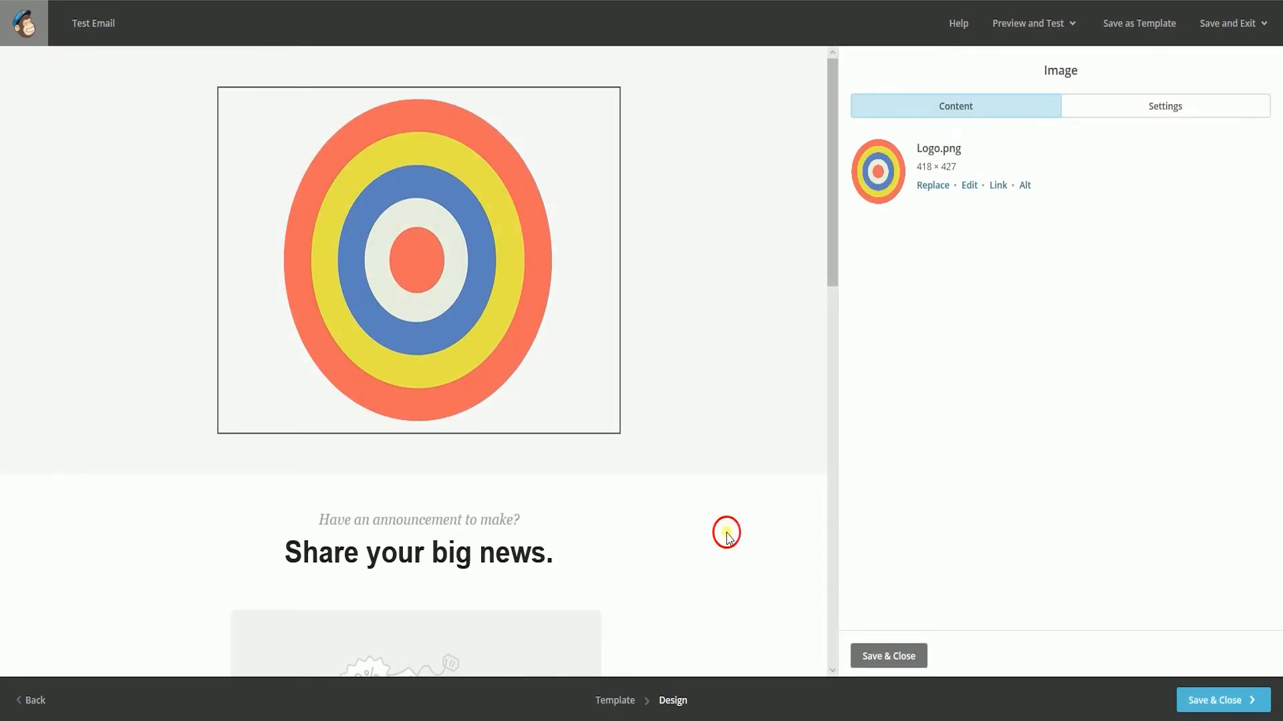
{"action": "scroll", "coordinate": [725, 534], "scroll_direction": "down", "scroll_amount": 4}
{"action": "scroll", "coordinate": [724, 534], "scroll_direction": "up", "scroll_amount": 4}
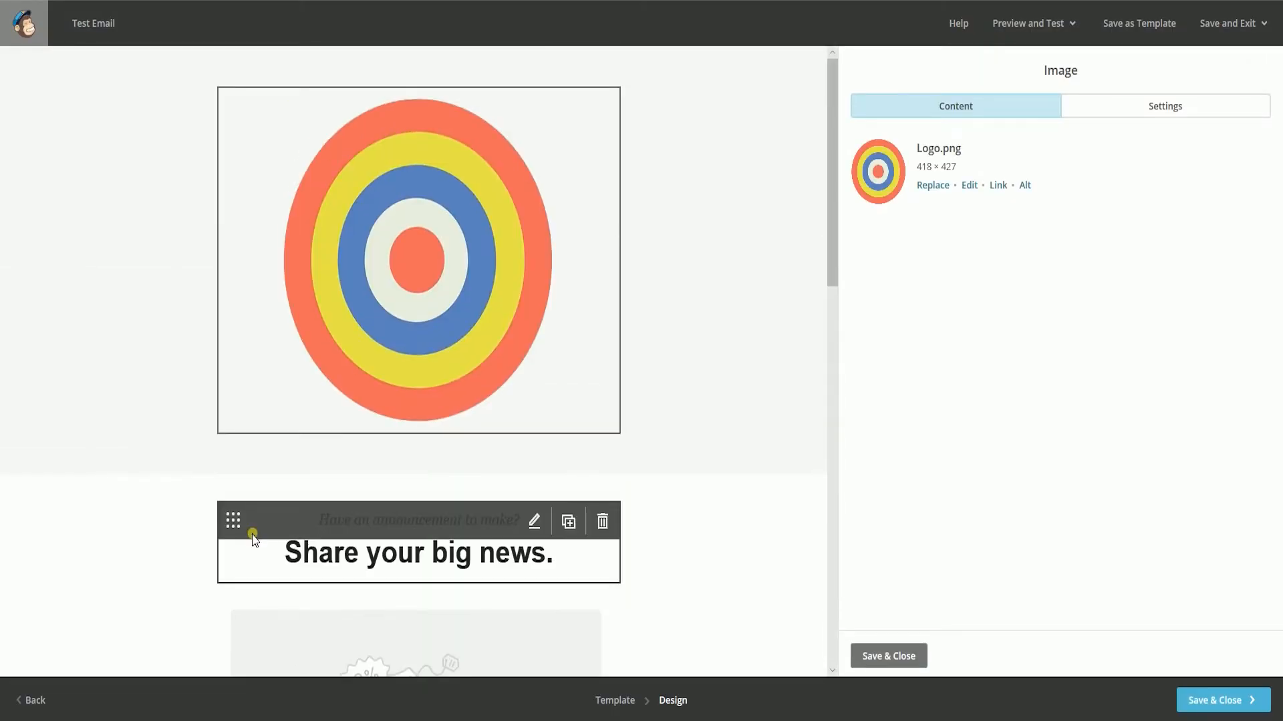
{"action": "left_click", "coordinate": [724, 575]}
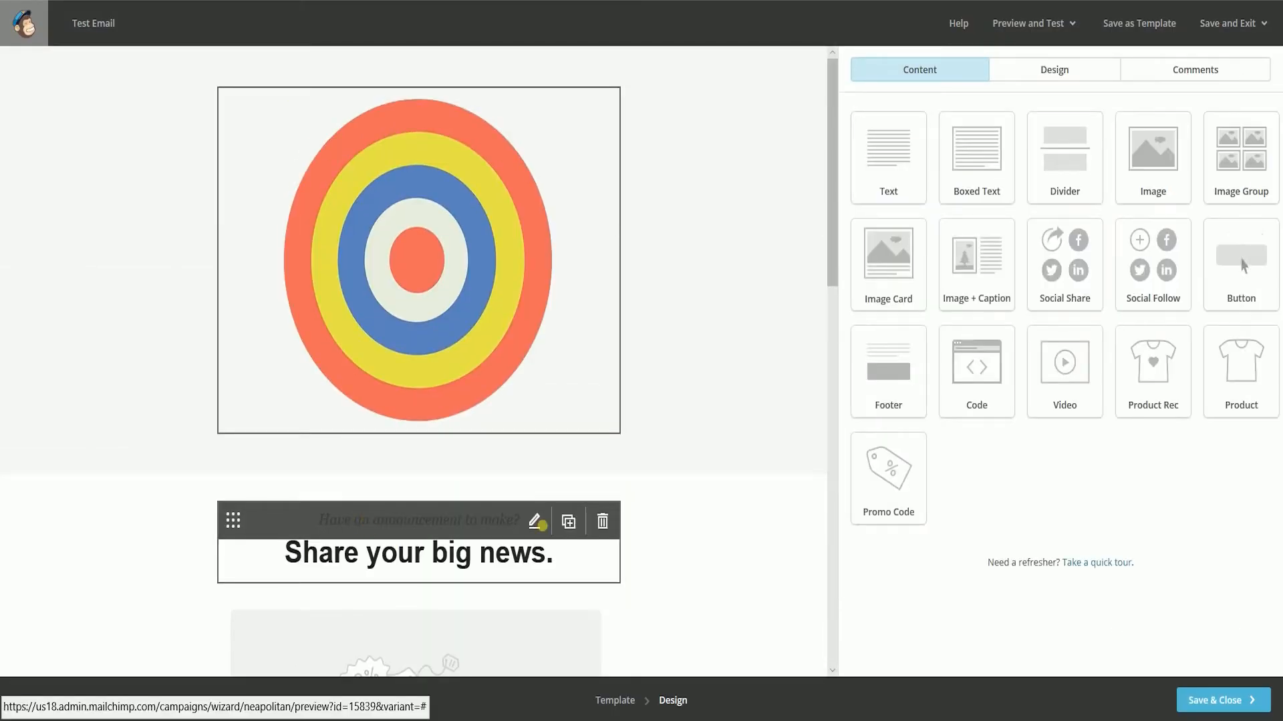
- Change the announcement text block to the intro line "Introducing Our New Resources" and the heading "How To Tutorials"
{"action": "left_click", "coordinate": [724, 574]}
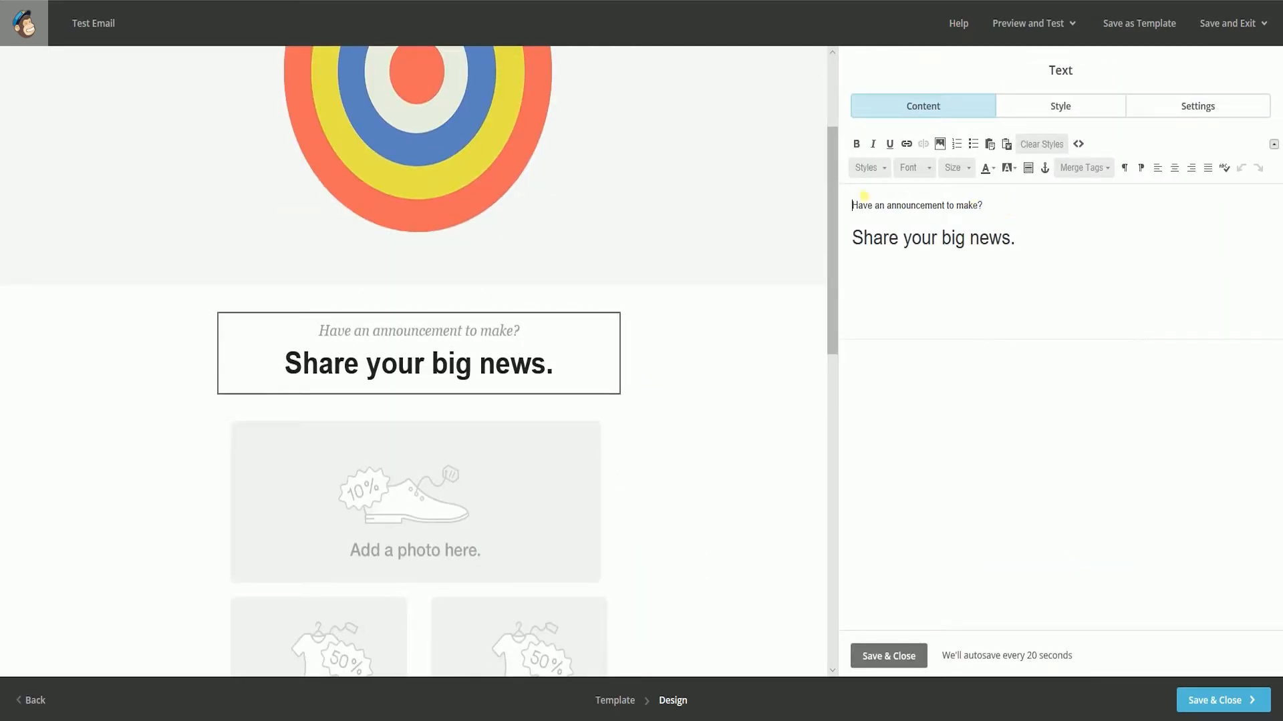
{"action": "left_click", "coordinate": [991, 209], "text": "shift"}
{"action": "type", "text": "Introducing our new resource"}
{"action": "key", "text": "BackSpace"}
{"action": "key", "text": "BackSpace"}
{"action": "key", "text": "BackSpace"}
{"action": "key", "text": "BackSpace"}
{"action": "key", "text": "BackSpace"}
{"action": "key", "text": "BackSpace"}
{"action": "key", "text": "BackSpace"}
{"action": "key", "text": "BackSpace"}
{"action": "key", "text": "BackSpace"}
{"action": "key", "text": "BackSpace"}
{"action": "key", "text": "BackSpace"}
{"action": "key", "text": "BackSpace"}
{"action": "key", "text": "BackSpace"}
{"action": "key", "text": "BackSpace"}
{"action": "key", "text": "BackSpace"}
{"action": "key", "text": "BackSpace"}
{"action": "key", "text": "BackSpace"}
{"action": "key", "text": "BackSpace"}
{"action": "key", "text": "BackSpace"}
{"action": "key", "text": "BackSpace"}
{"action": "type", "text": "cing Our New "}
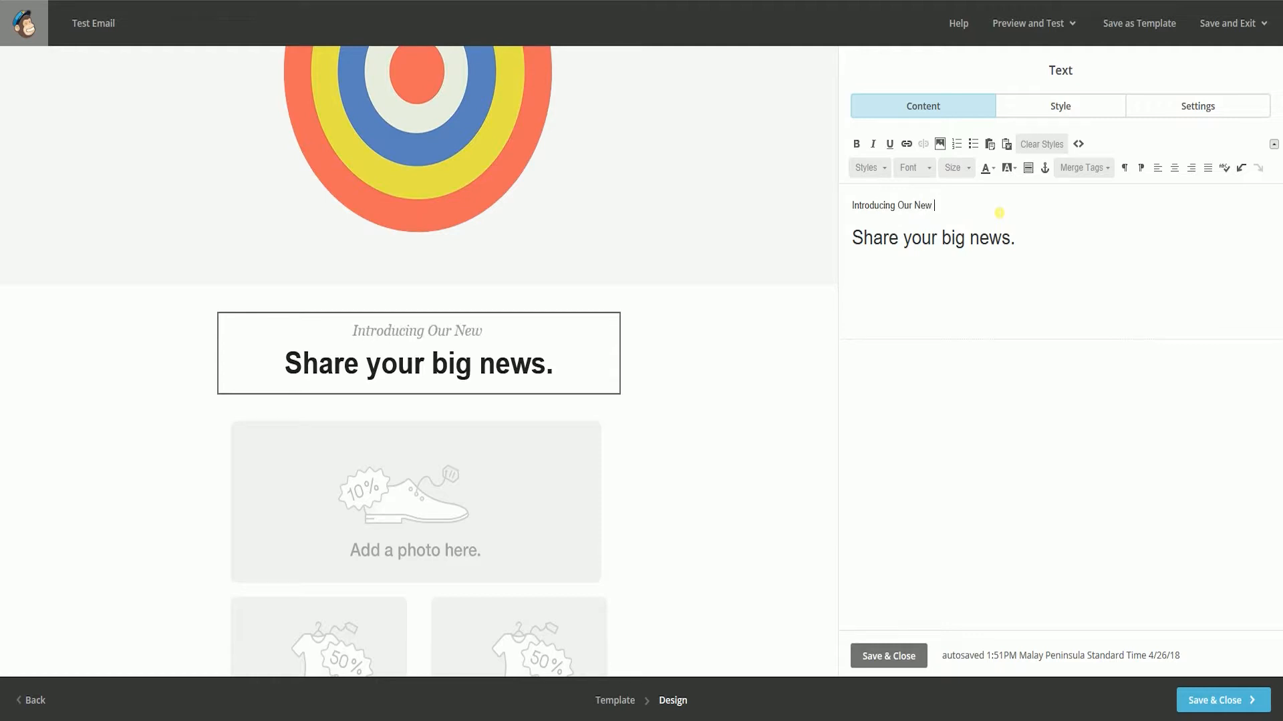
{"action": "type", "text": "Resources"}
{"action": "left_click_drag", "start_coordinate": [1065, 242], "coordinate": [1024, 200]}
{"action": "type", "text": "How To Tutorials"}
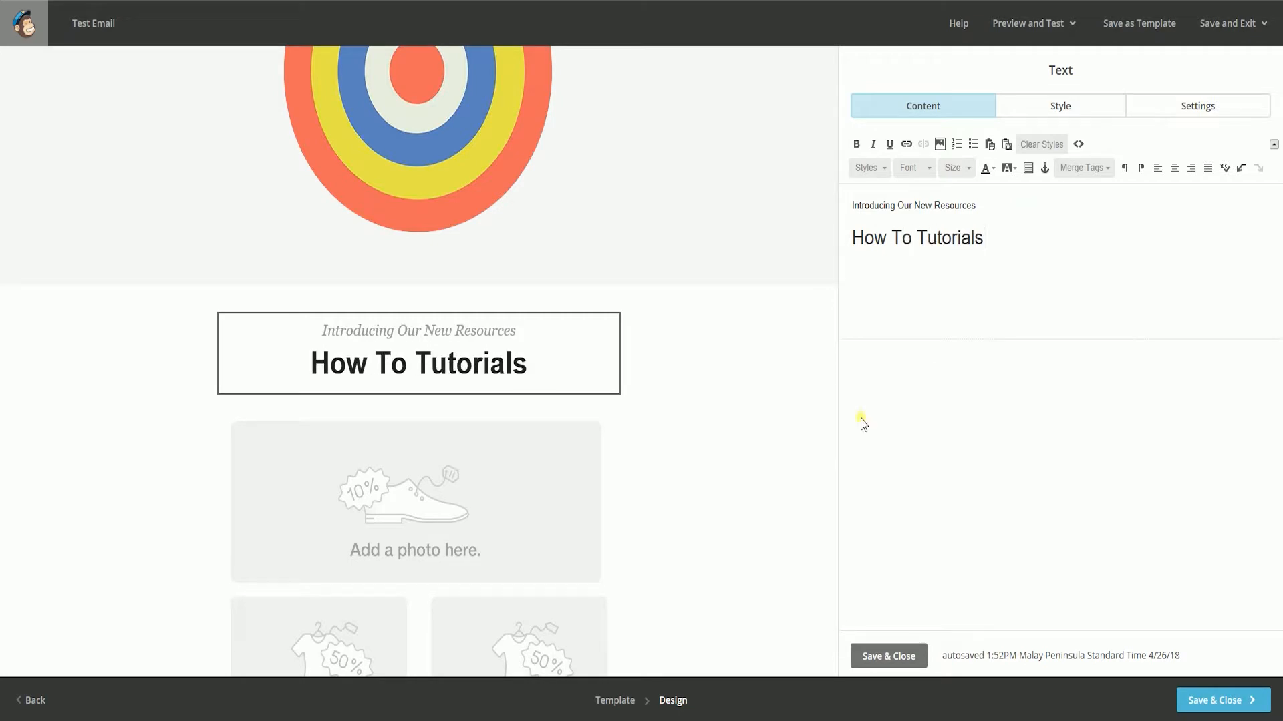
- Replace the large picture in the image group below the heading with an uploaded copy of Seller's Choice Tutorials Cover.png
{"action": "scroll", "coordinate": [805, 447], "scroll_direction": "down", "scroll_amount": 3}
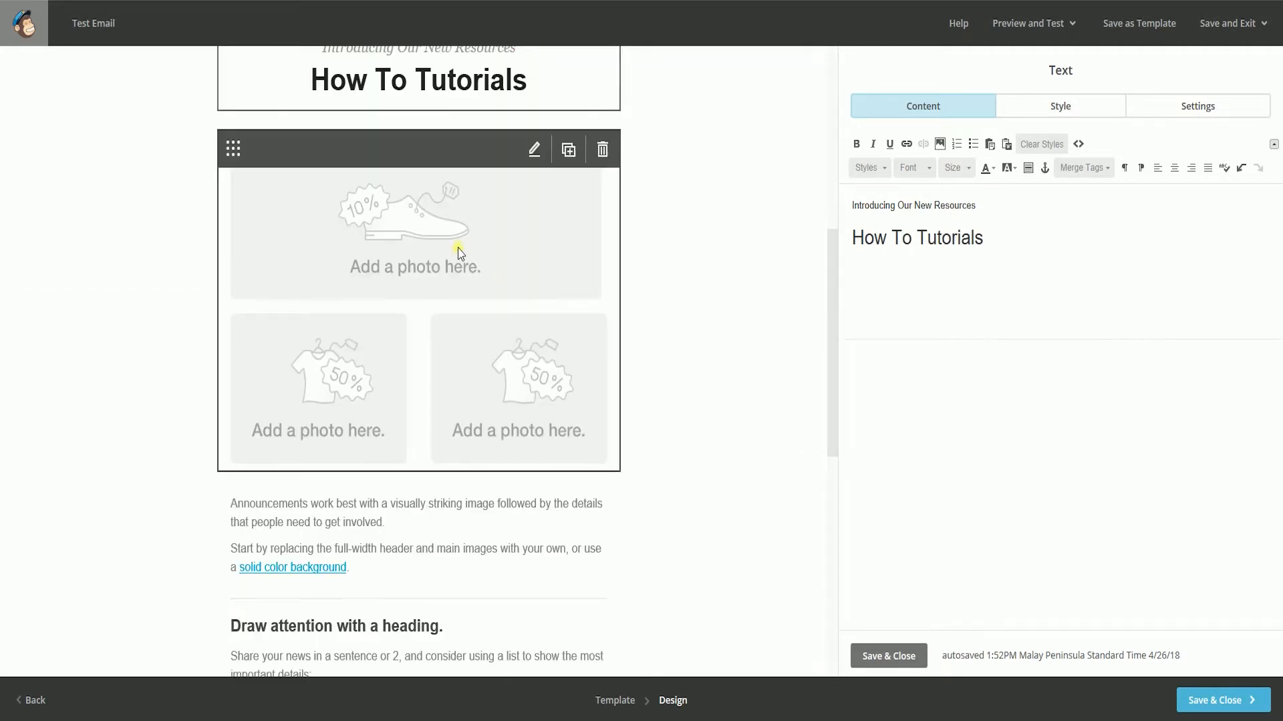
{"action": "left_click", "coordinate": [507, 244]}
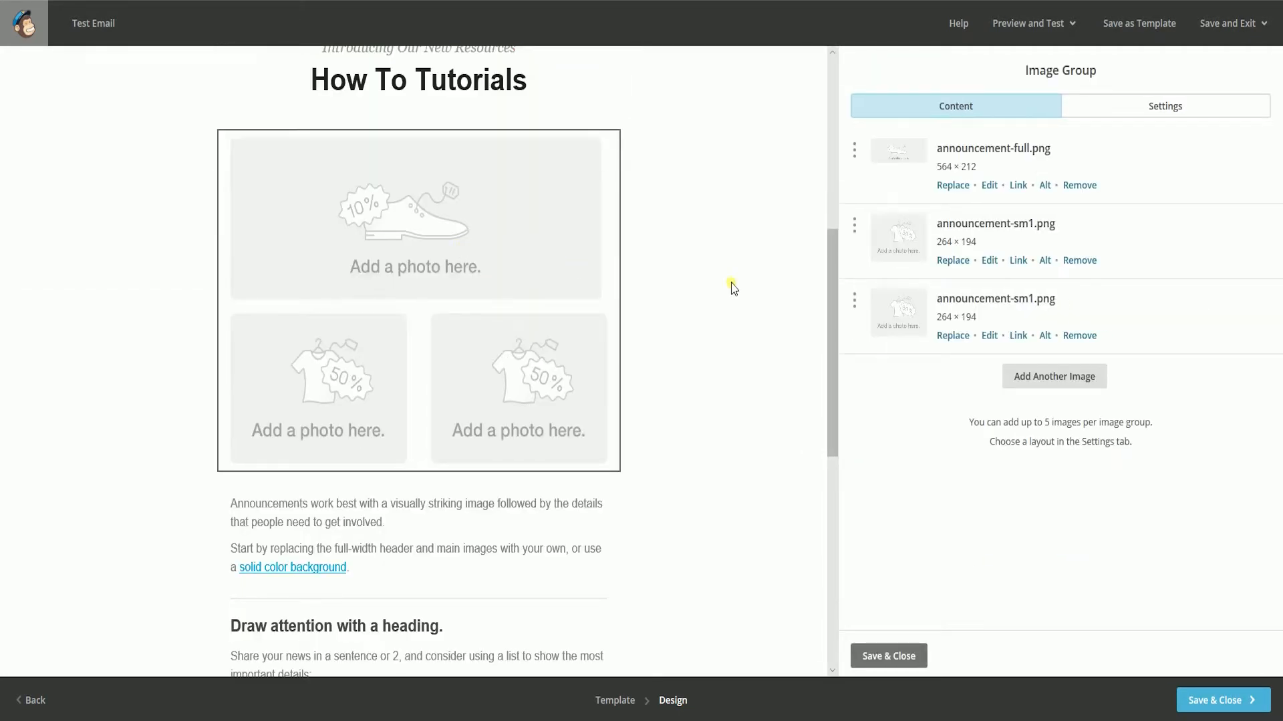
{"action": "left_click", "coordinate": [960, 192]}
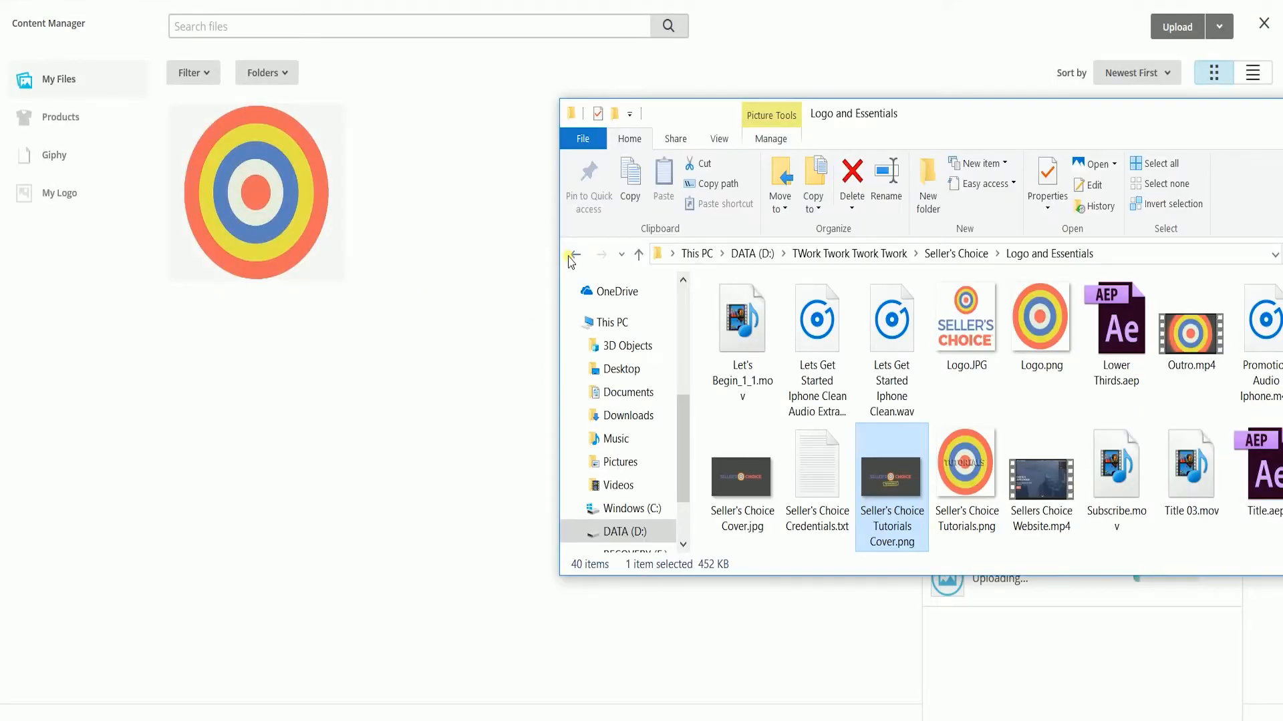
{"action": "left_click", "coordinate": [424, 378]}
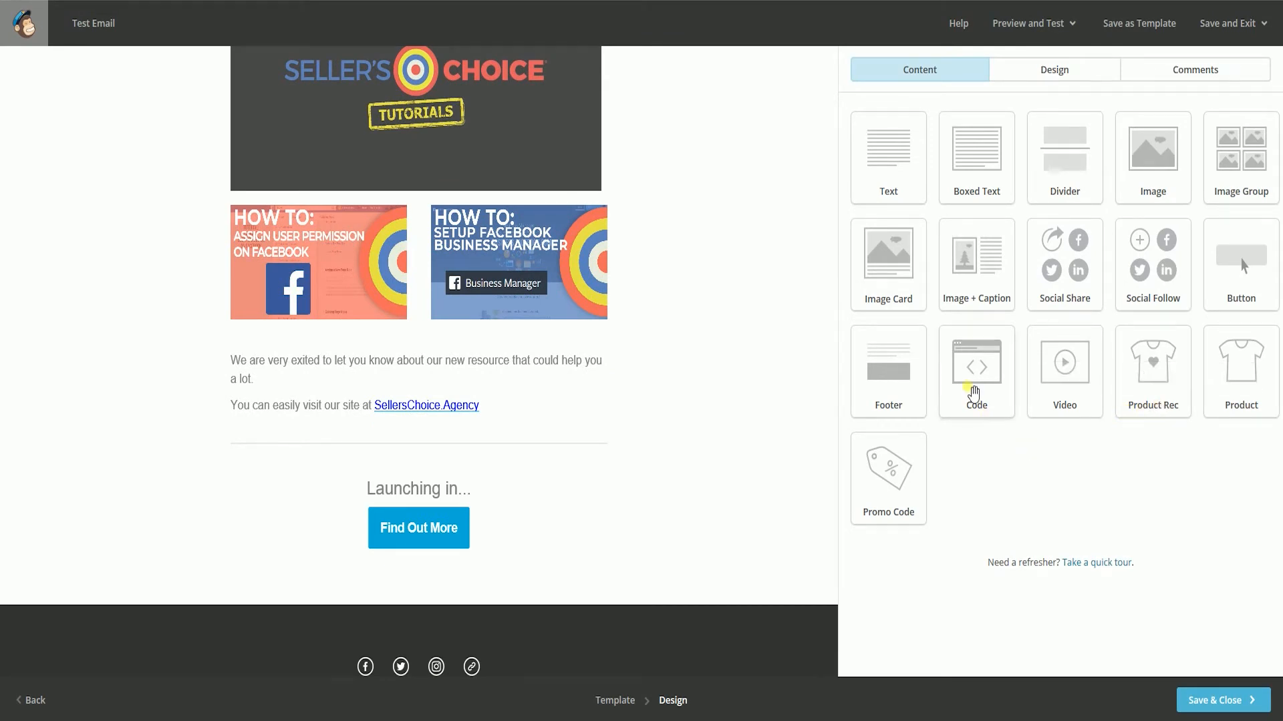
- Add a Code block between "Launching in..." and the Find Out More button, replace its contents with the countdown timer's HTML, and save
{"action": "left_click_drag", "start_coordinate": [973, 394], "coordinate": [467, 533]}
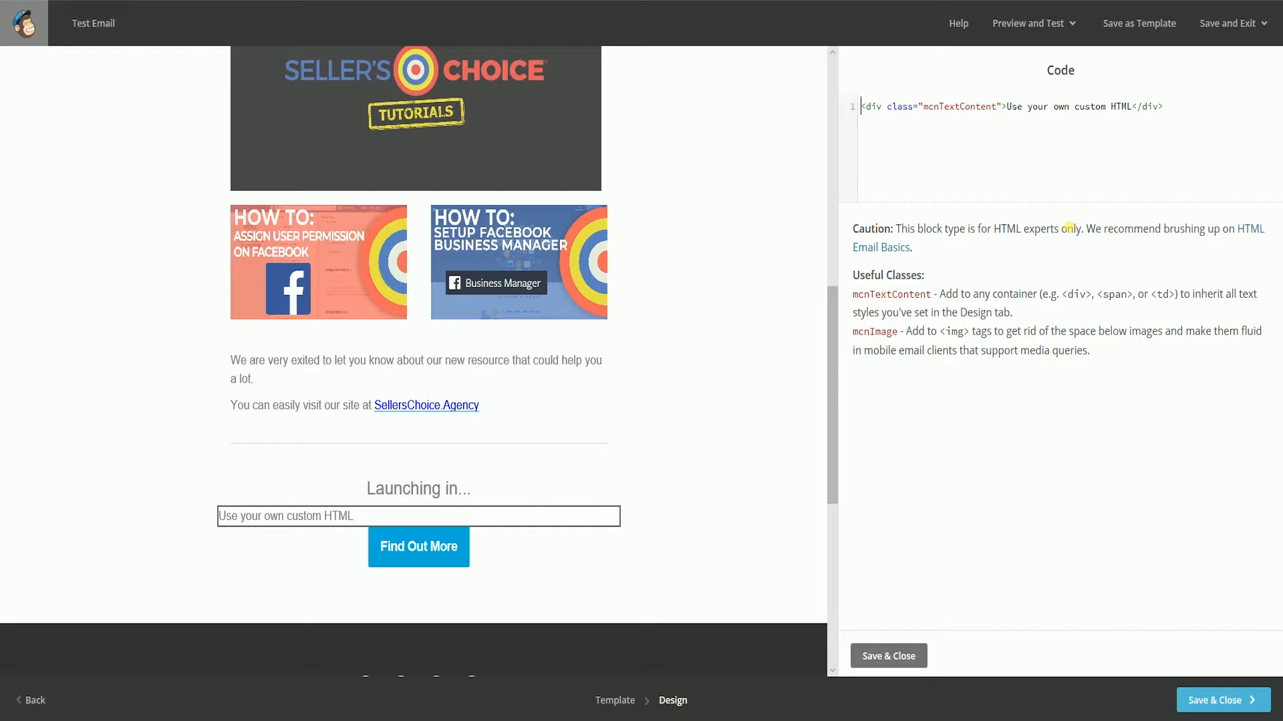
{"action": "key", "text": "ctrl+a"}
{"action": "type", "text": "<a href=\"https://countingdownto.com/email-countdown/ETM5d4xQKZb8BQ\" target=\"_blank\" style=\"display:block; text-align:center;\"><img style=\"max-width: 350px; max-height: 205px; width: 100%;\" src=\"https://w3.countingdownto.com/g/ETM5d4xQKZb8BQ\"></a>"}
{"action": "scroll", "coordinate": [695, 535], "scroll_direction": "down", "scroll_amount": 3}
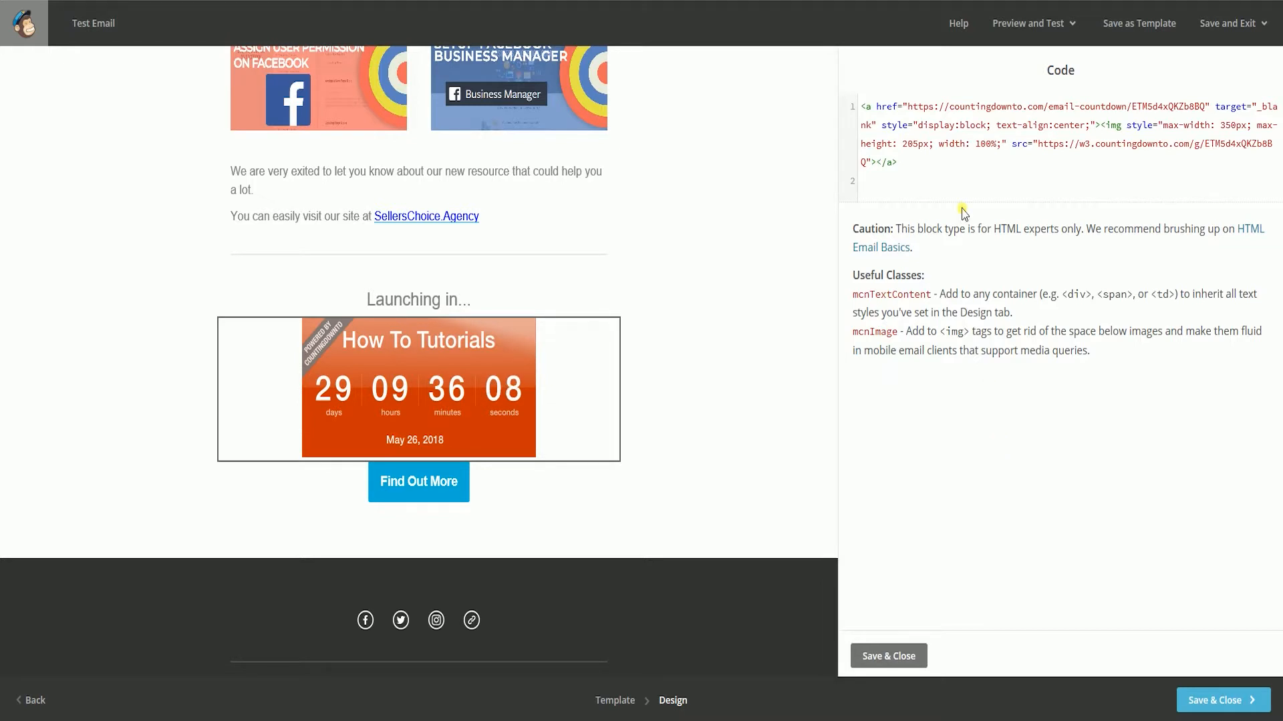
{"action": "left_click", "coordinate": [893, 657]}
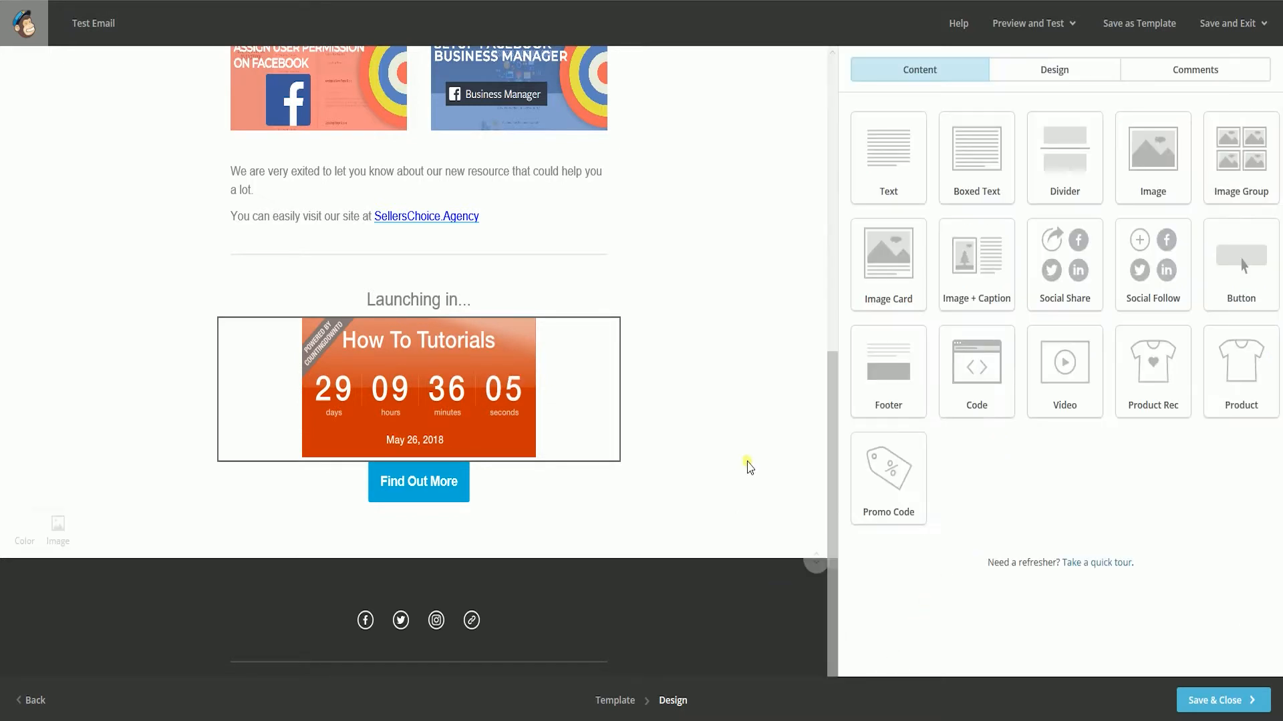
- Review the email layout around the countdown timer, and save and close the design
{"action": "scroll", "coordinate": [764, 449], "scroll_direction": "up", "scroll_amount": 2}
{"action": "scroll", "coordinate": [764, 449], "scroll_direction": "down", "scroll_amount": 2}
{"action": "scroll", "coordinate": [767, 453], "scroll_direction": "up", "scroll_amount": 3}
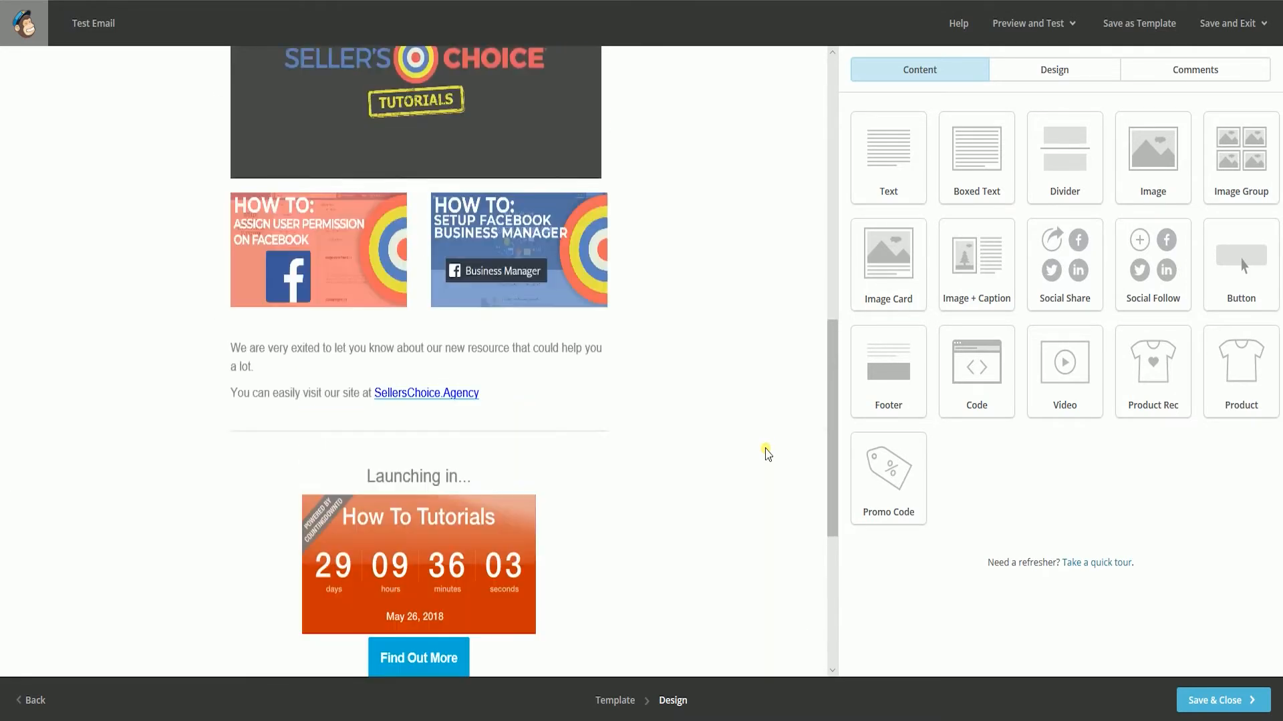
{"action": "scroll", "coordinate": [767, 453], "scroll_direction": "up", "scroll_amount": 5}
{"action": "scroll", "coordinate": [766, 453], "scroll_direction": "down", "scroll_amount": 10}
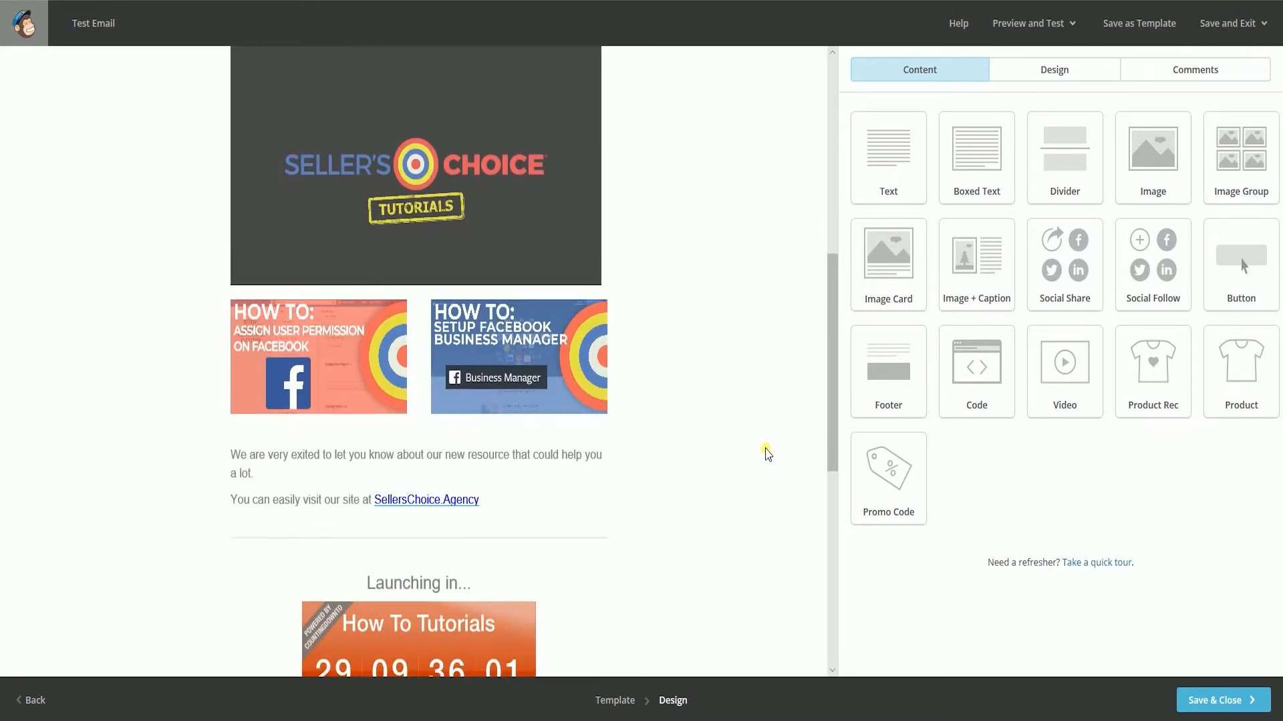
{"action": "scroll", "coordinate": [766, 452], "scroll_direction": "down", "scroll_amount": 2}
{"action": "scroll", "coordinate": [765, 451], "scroll_direction": "up", "scroll_amount": 2}
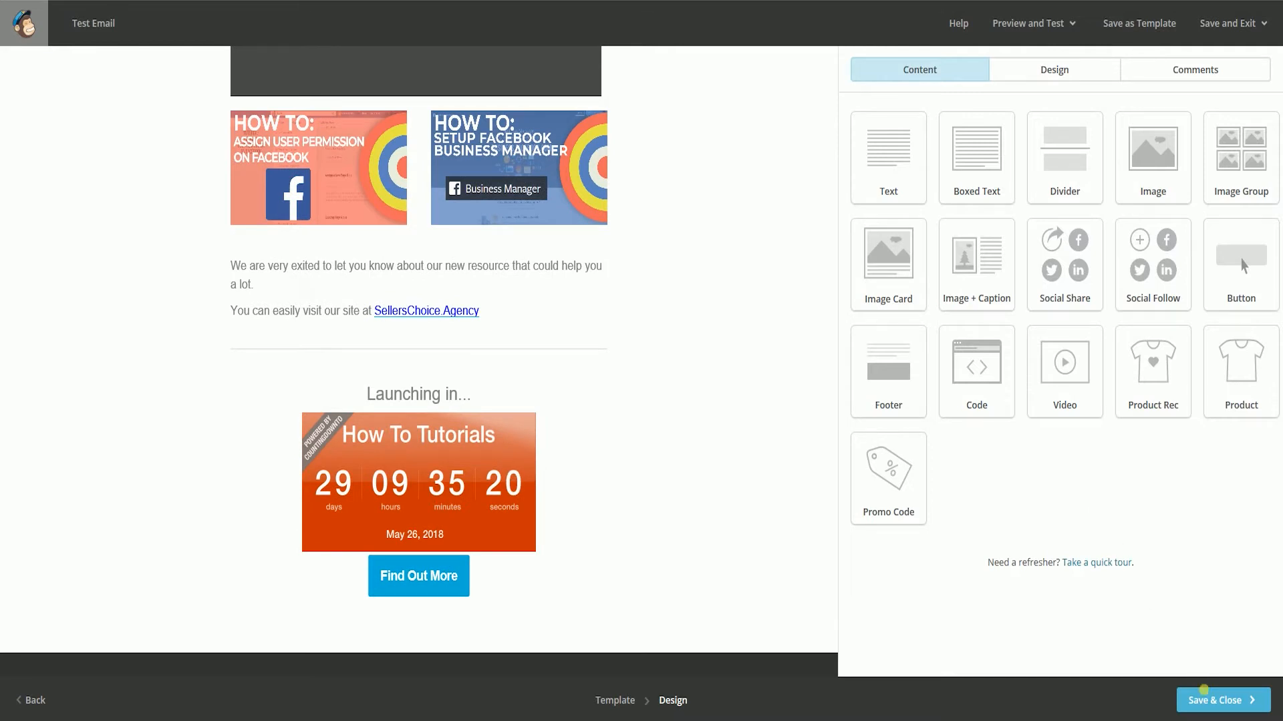
{"action": "left_click", "coordinate": [1212, 708]}
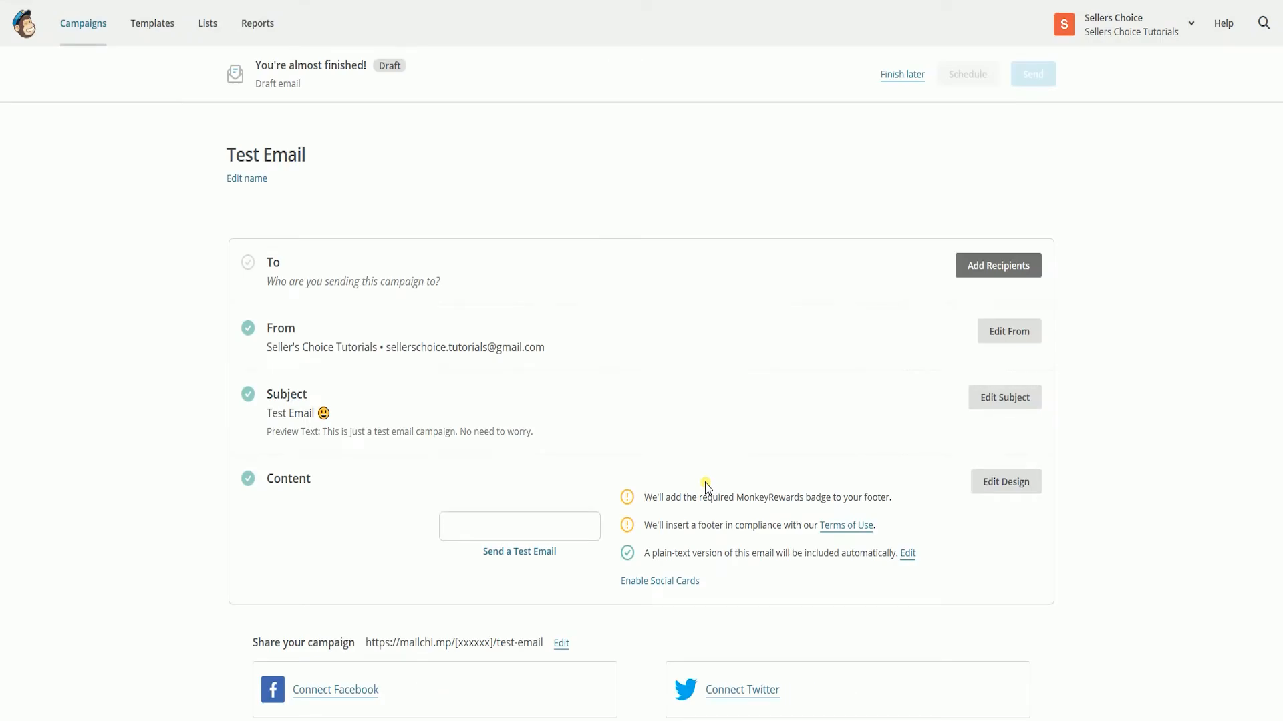
- Send a test email of the campaign to the test recipient's e-mail address, and dismiss the confirmation
{"action": "scroll", "coordinate": [706, 487], "scroll_direction": "down", "scroll_amount": 3}
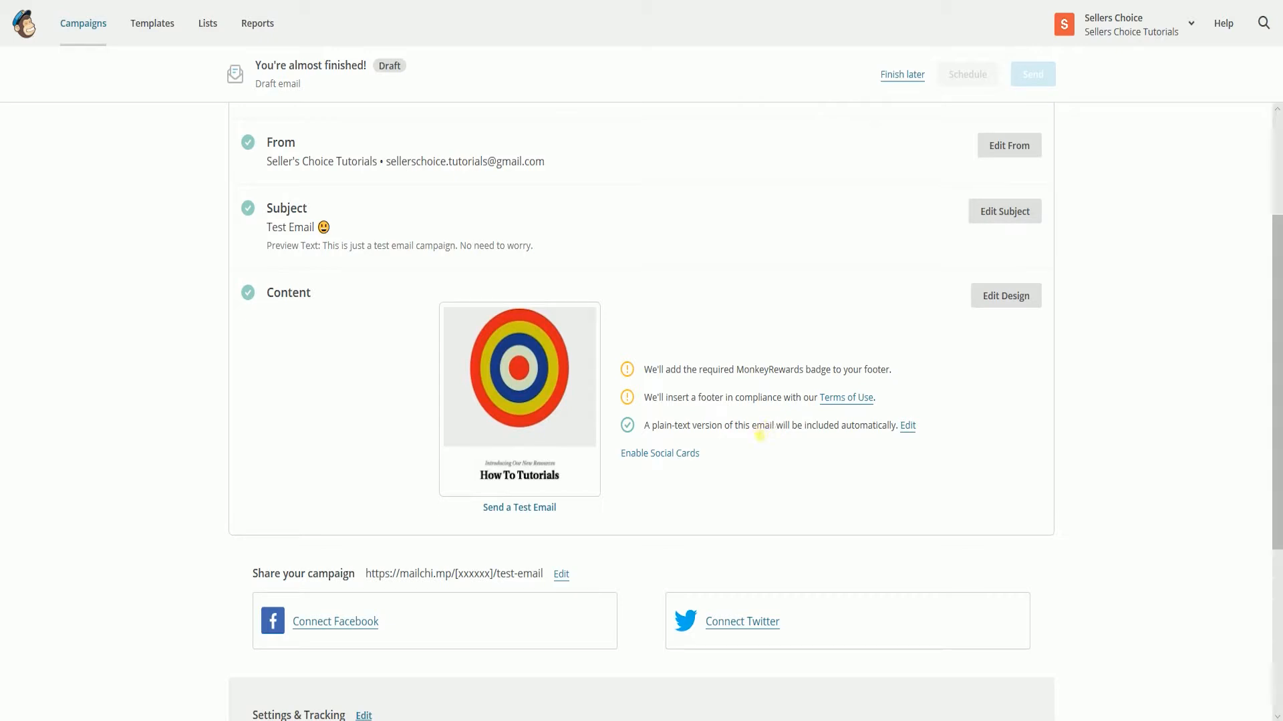
{"action": "scroll", "coordinate": [718, 461], "scroll_direction": "down", "scroll_amount": 2}
{"action": "left_click", "coordinate": [535, 415]}
{"action": "left_click", "coordinate": [592, 302]}
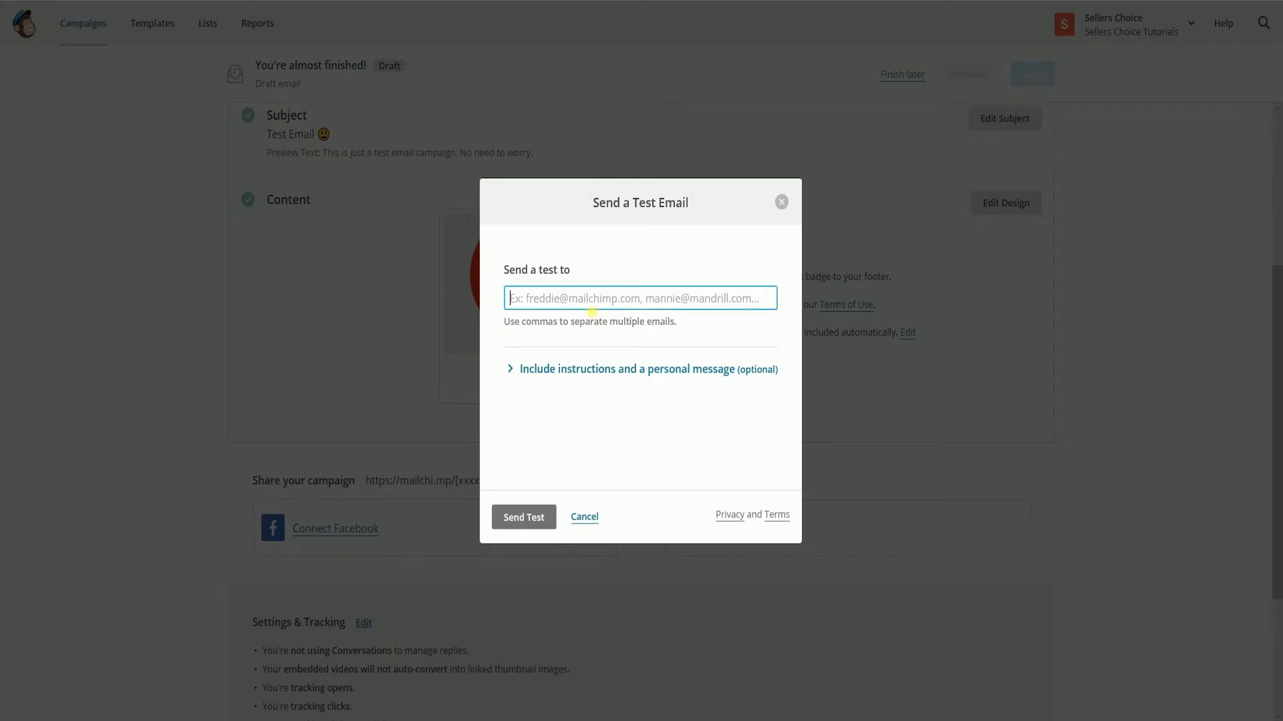
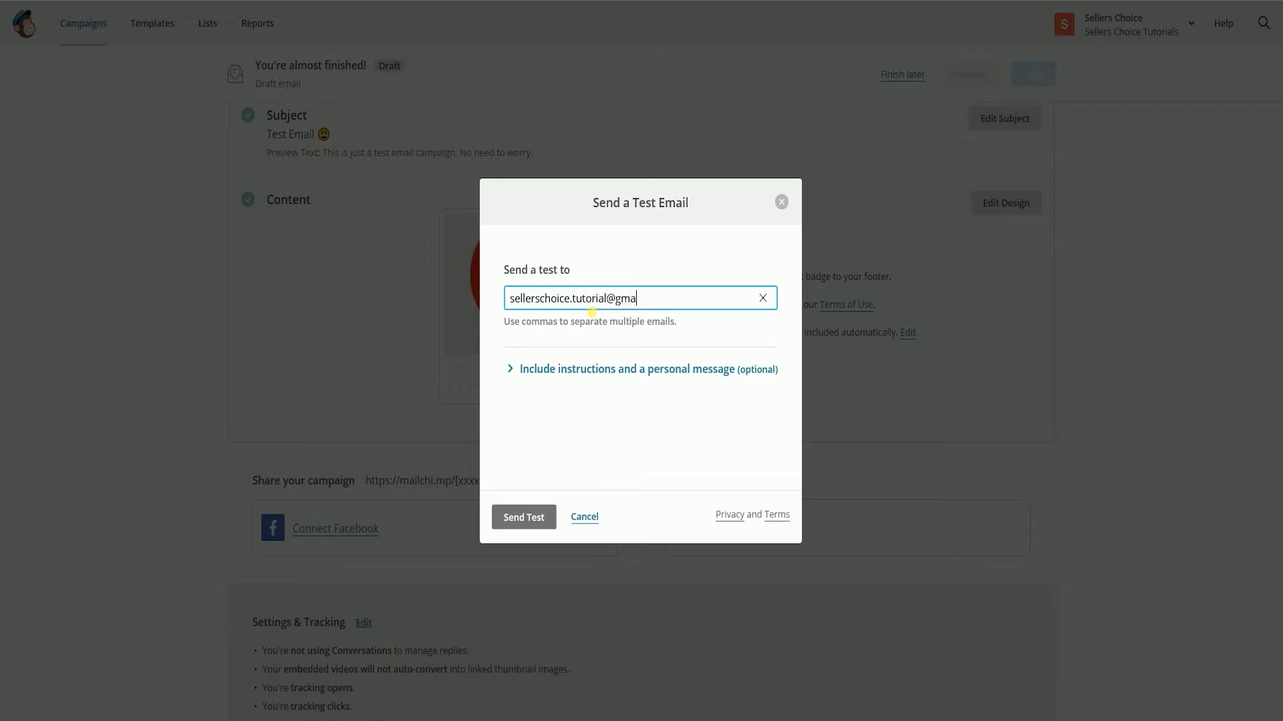
{"action": "left_click", "coordinate": [529, 518]}
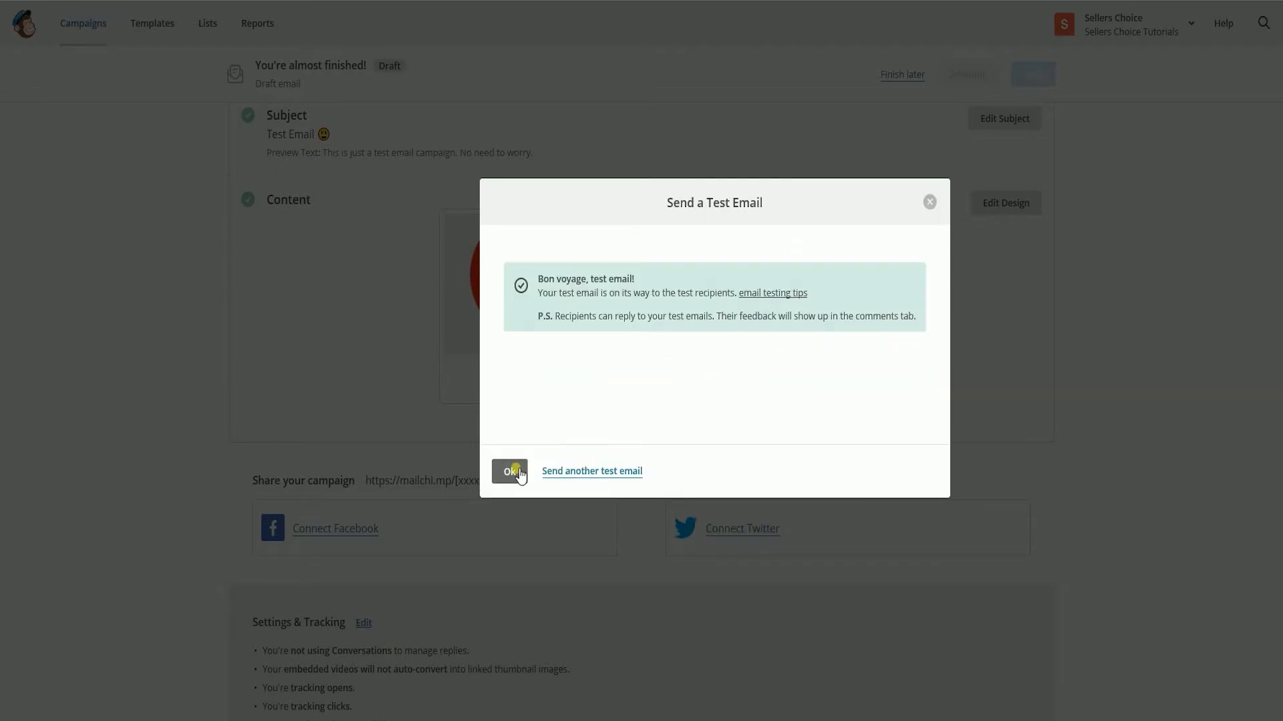
{"action": "left_click", "coordinate": [515, 472]}
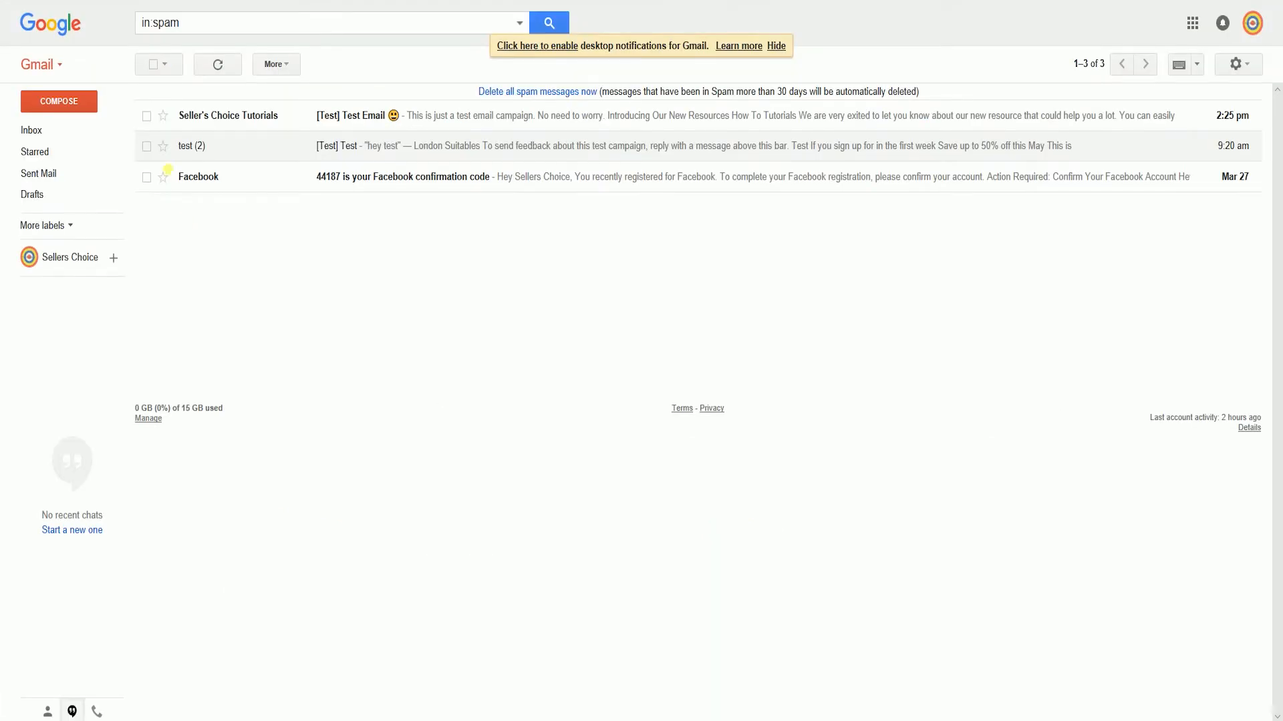
- In Gmail, mark the "[Test] Test Email" message as not spam, and open it from the inbox to check its content
{"action": "left_click", "coordinate": [147, 118]}
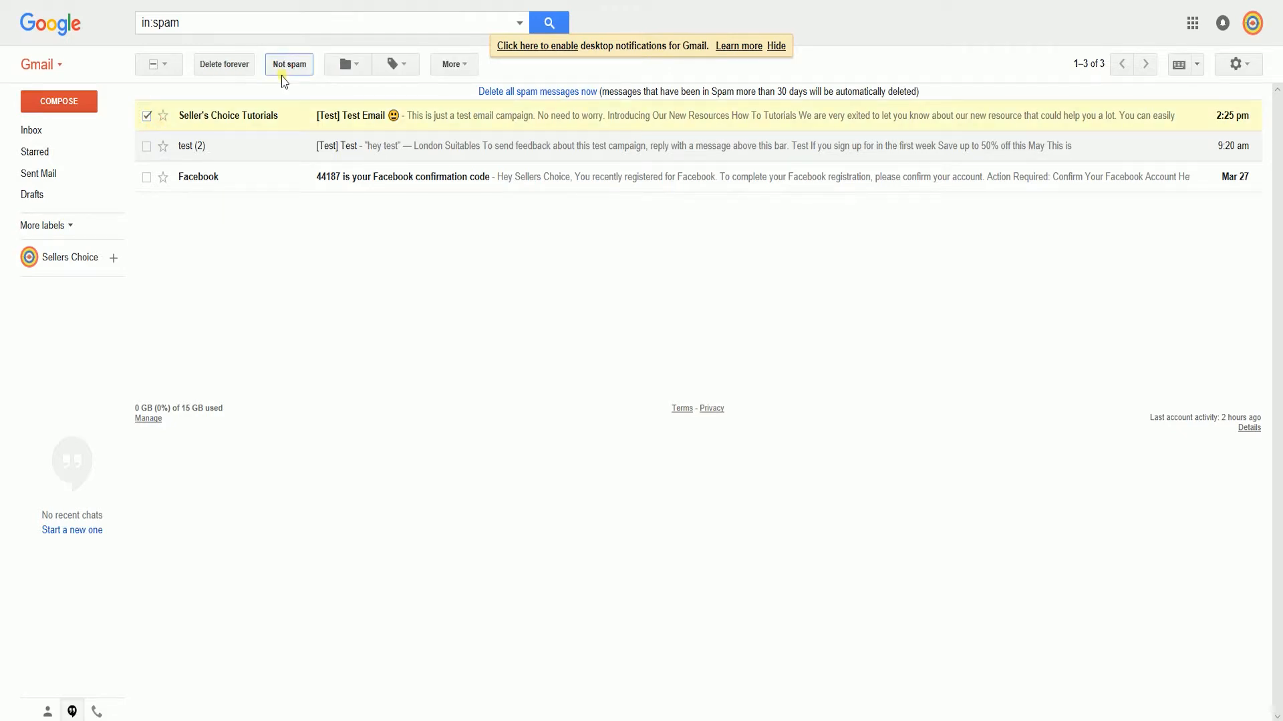
{"action": "left_click", "coordinate": [284, 72]}
{"action": "left_click", "coordinate": [50, 134]}
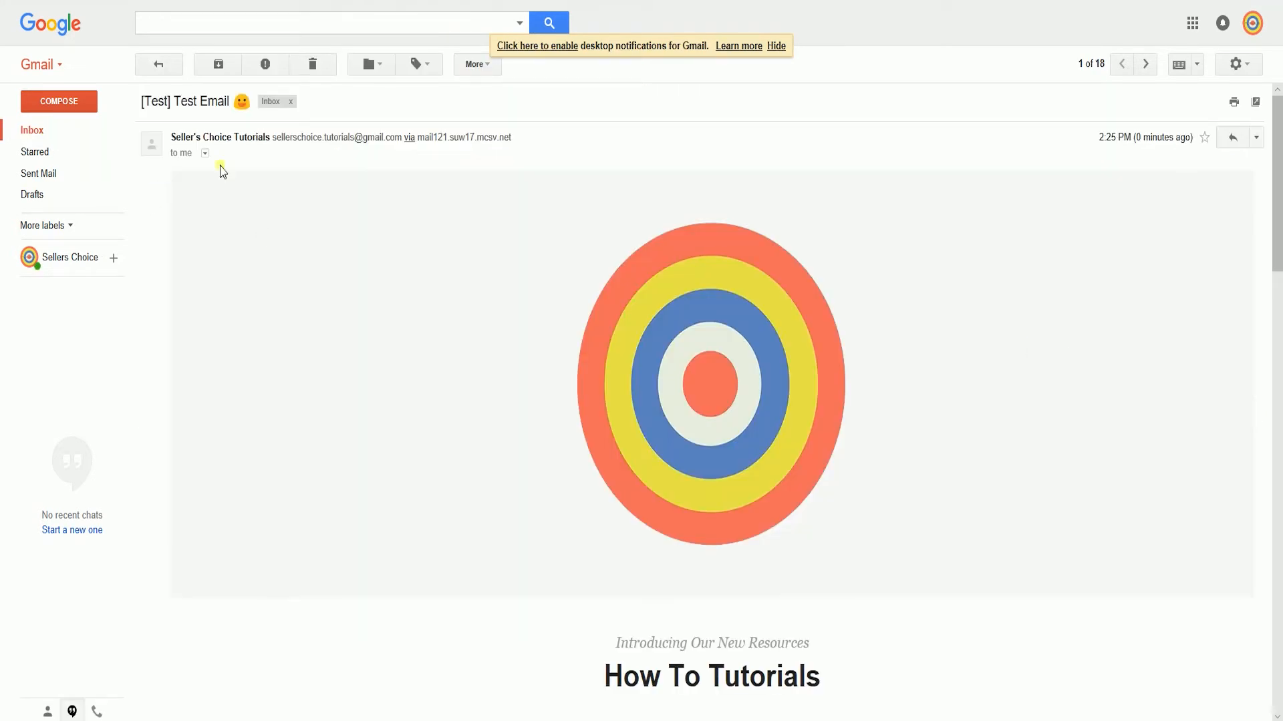
{"action": "scroll", "coordinate": [593, 327], "scroll_direction": "down", "scroll_amount": 1}
{"action": "scroll", "coordinate": [581, 334], "scroll_direction": "down", "scroll_amount": 3}
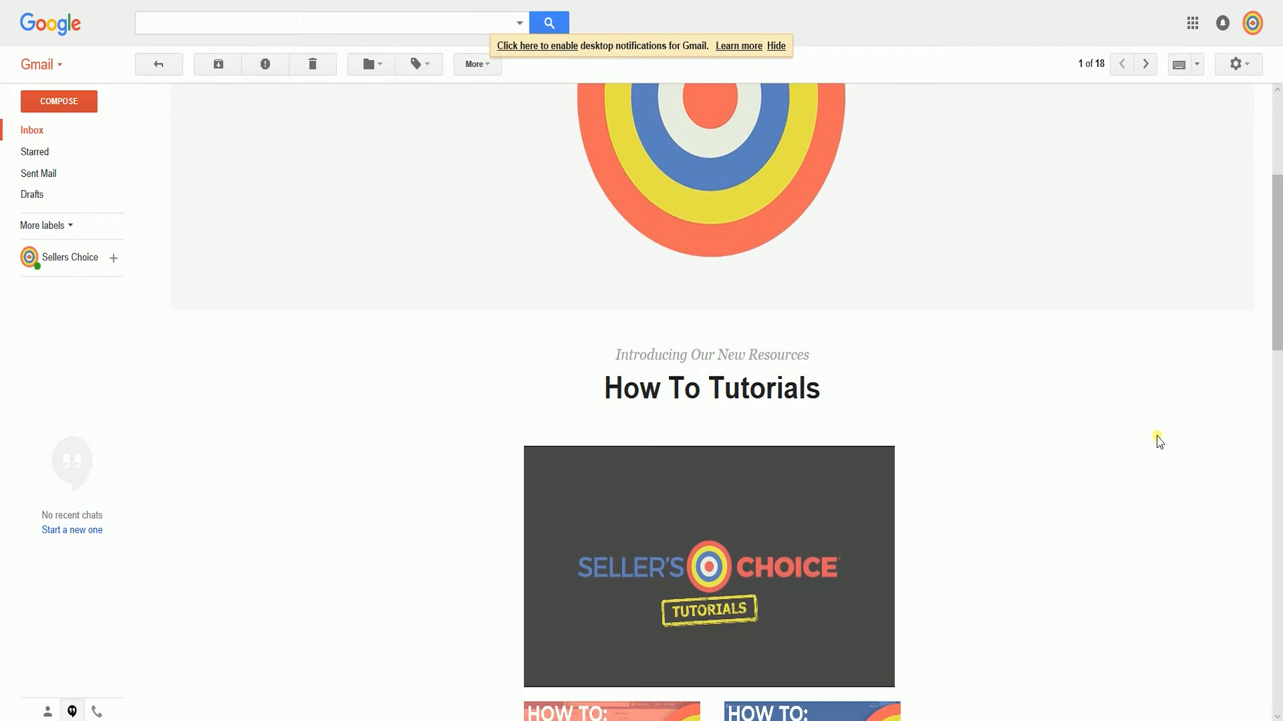
{"action": "scroll", "coordinate": [1159, 441], "scroll_direction": "down", "scroll_amount": 3}
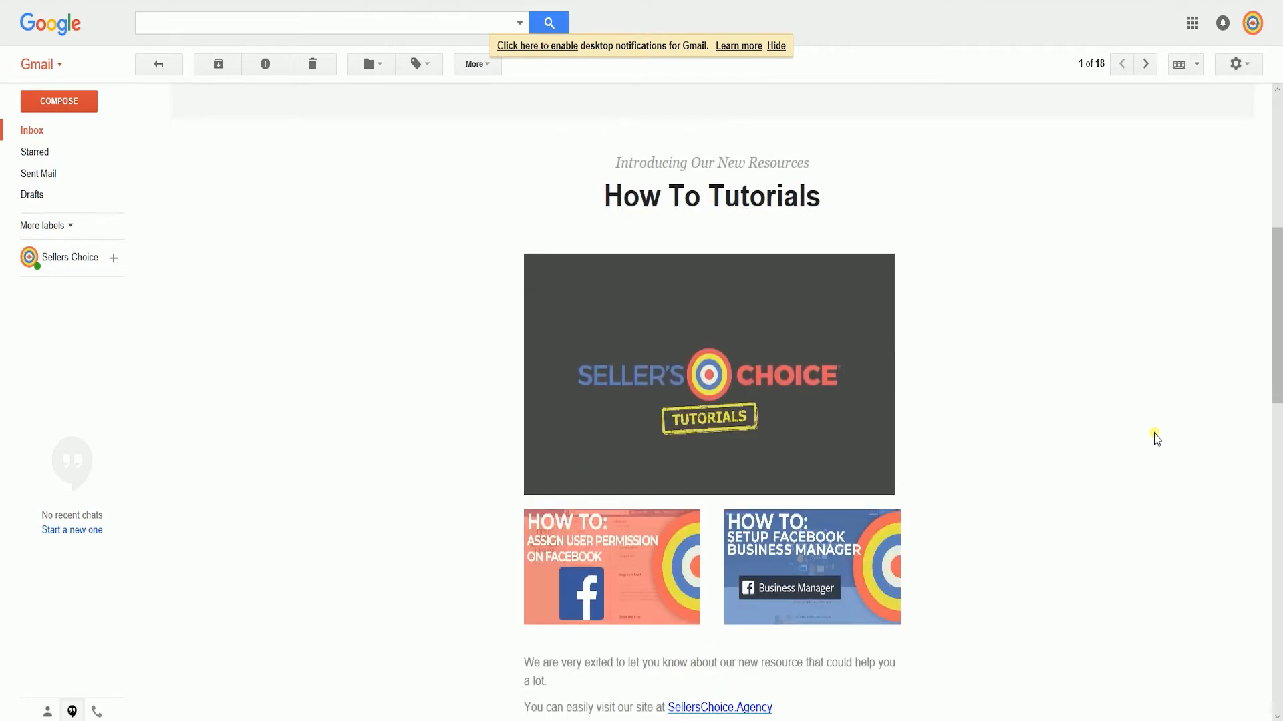
{"action": "left_click", "coordinate": [775, 45]}
{"action": "scroll", "coordinate": [1108, 405], "scroll_direction": "down", "scroll_amount": 1}
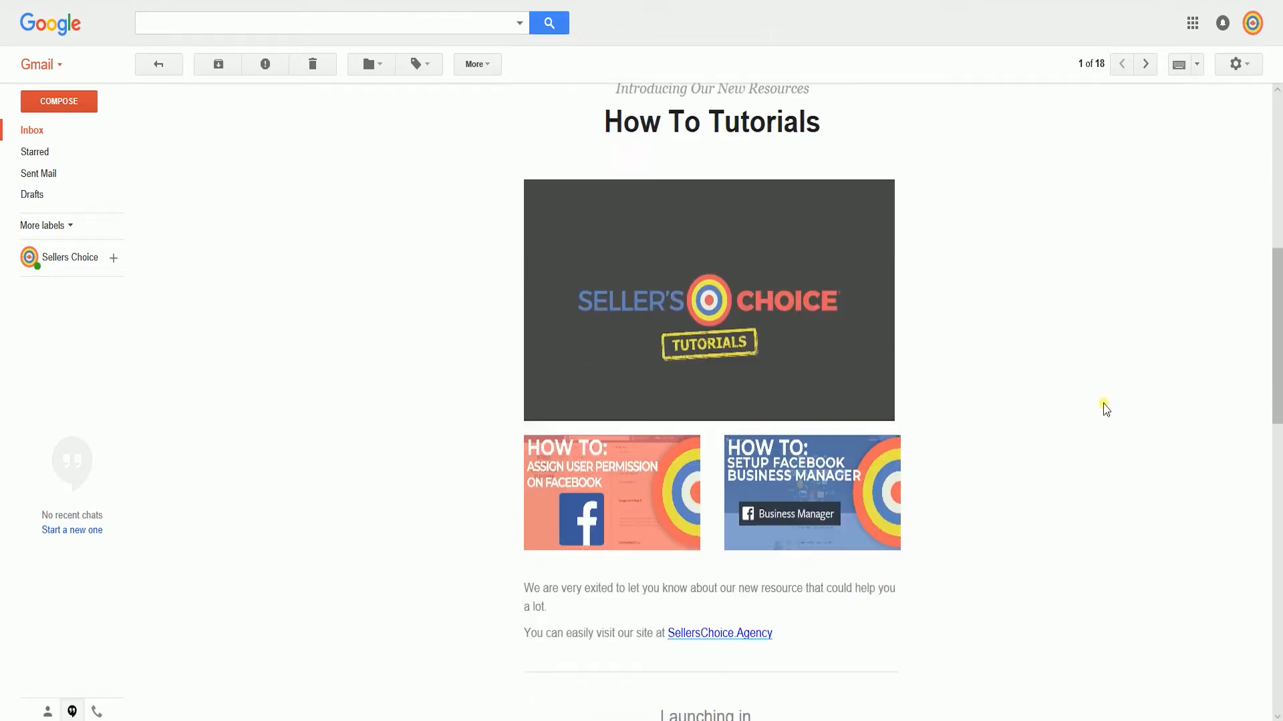
{"action": "scroll", "coordinate": [1106, 408], "scroll_direction": "down", "scroll_amount": 5}
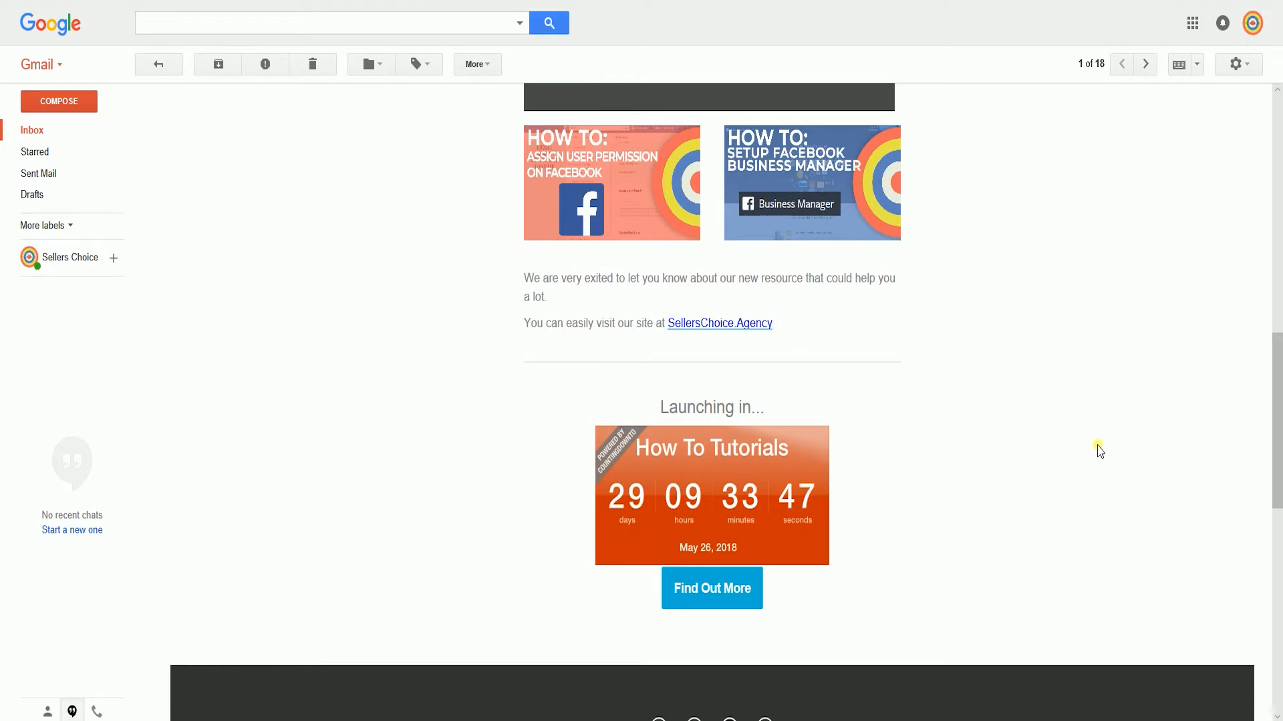
{"action": "scroll", "coordinate": [933, 460], "scroll_direction": "down", "scroll_amount": 4}
{"action": "scroll", "coordinate": [933, 461], "scroll_direction": "up", "scroll_amount": 7}
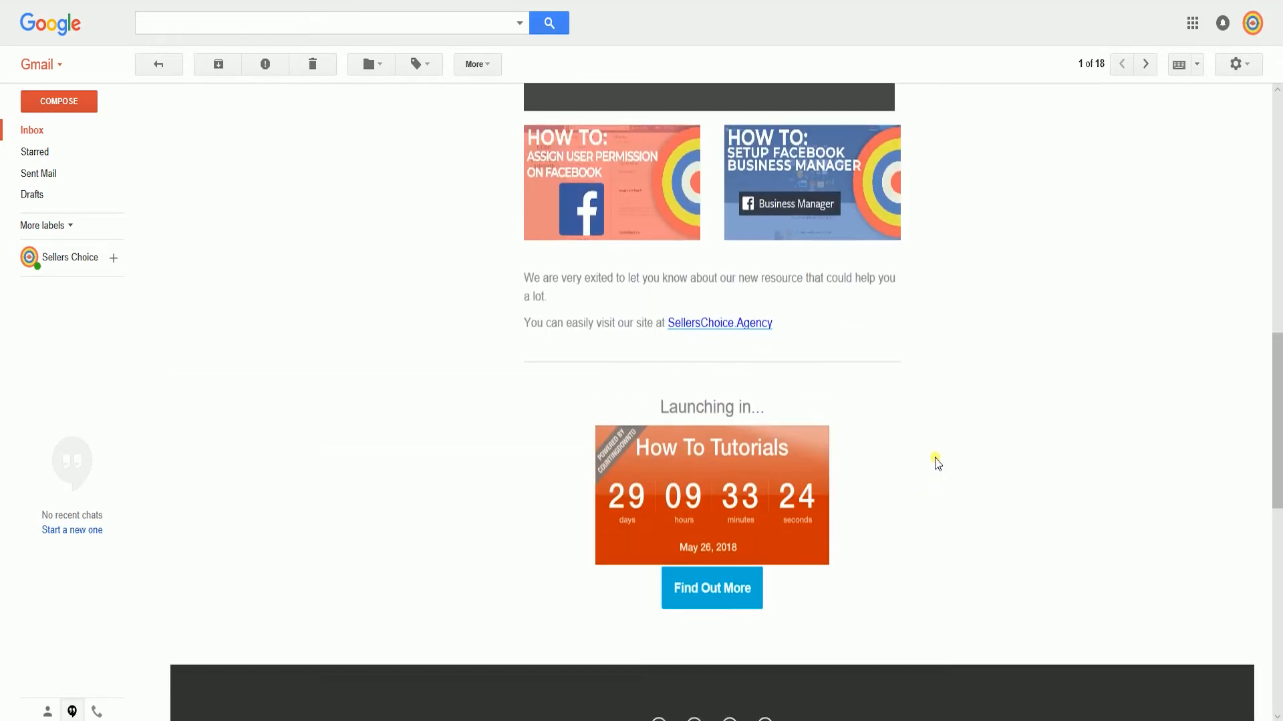
{"action": "scroll", "coordinate": [934, 459], "scroll_direction": "up", "scroll_amount": 10}
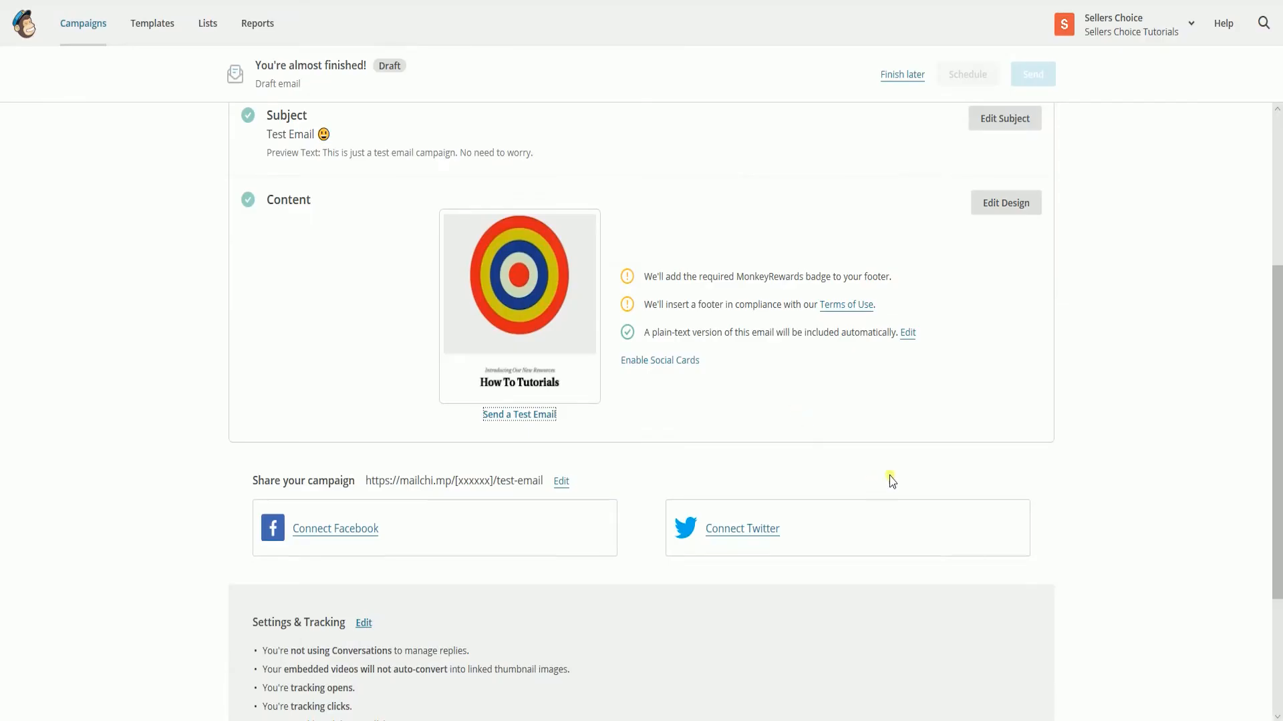
{"action": "scroll", "coordinate": [892, 472], "scroll_direction": "up", "scroll_amount": 4}
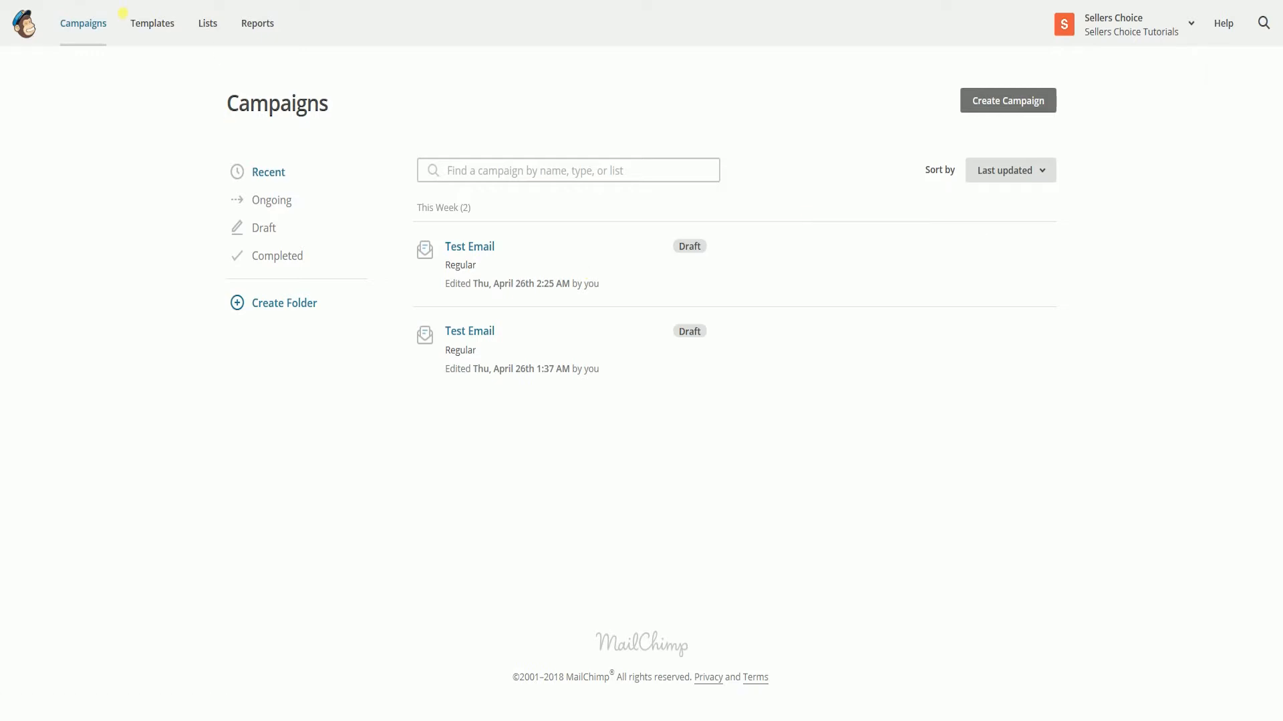
- Start creating a new subscriber list in MailChimp and name it "Test List"
{"action": "left_click", "coordinate": [206, 24]}
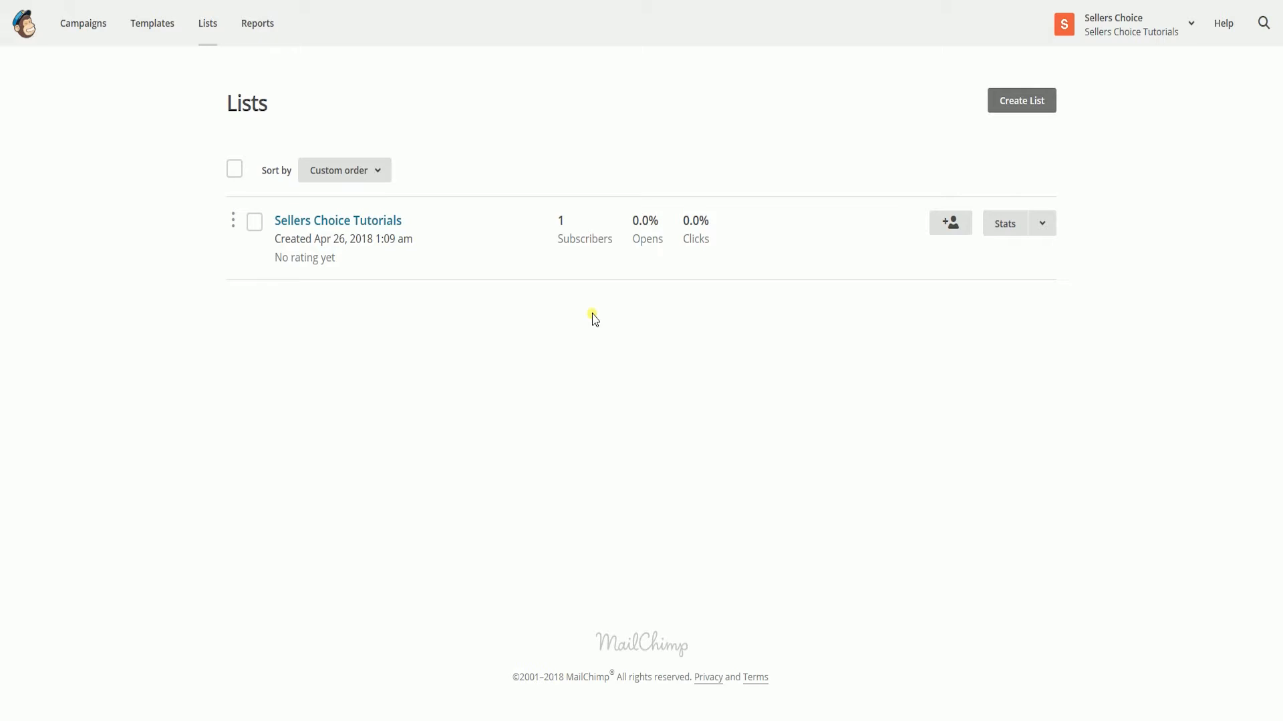
{"action": "left_click", "coordinate": [1036, 98]}
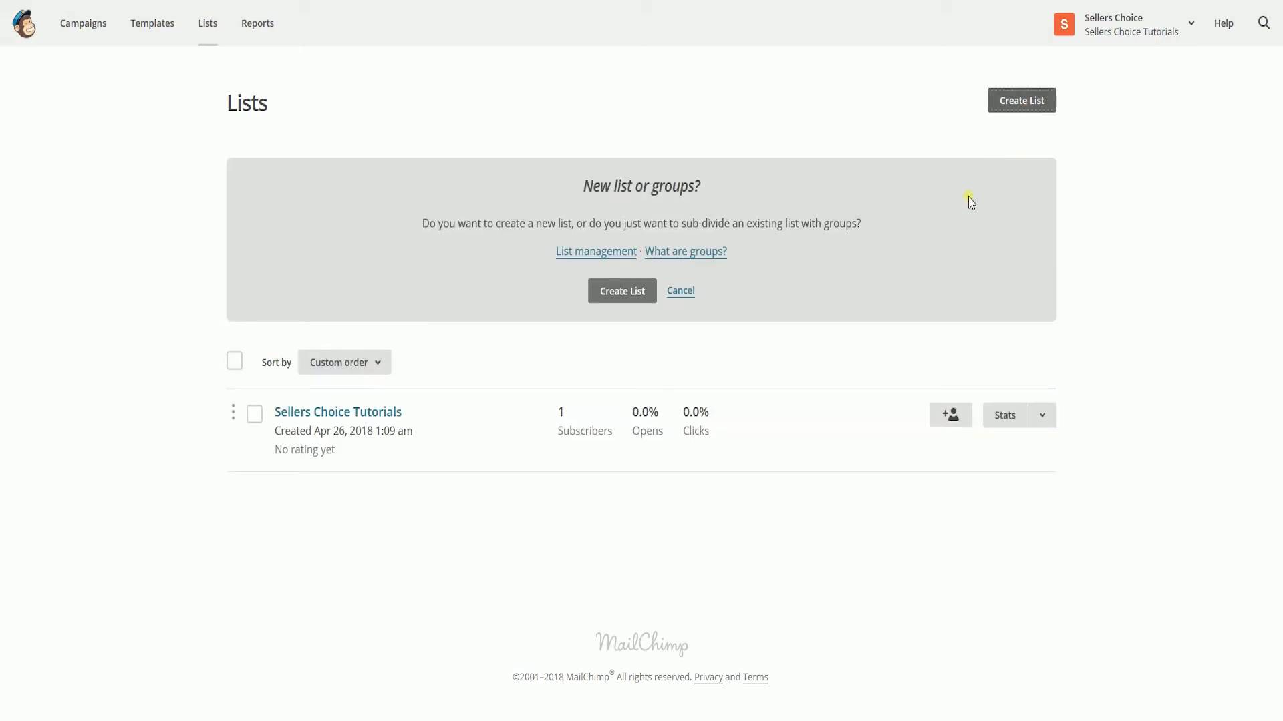
{"action": "left_click", "coordinate": [625, 293]}
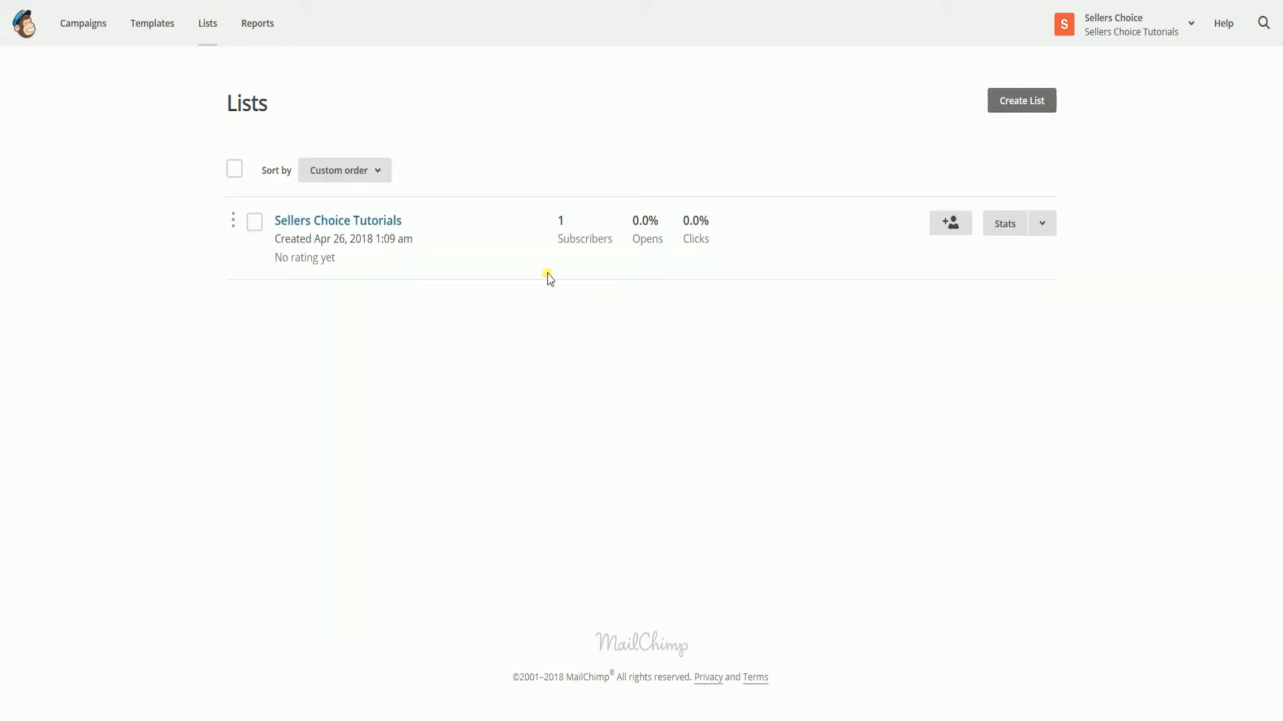
{"action": "left_click", "coordinate": [471, 235]}
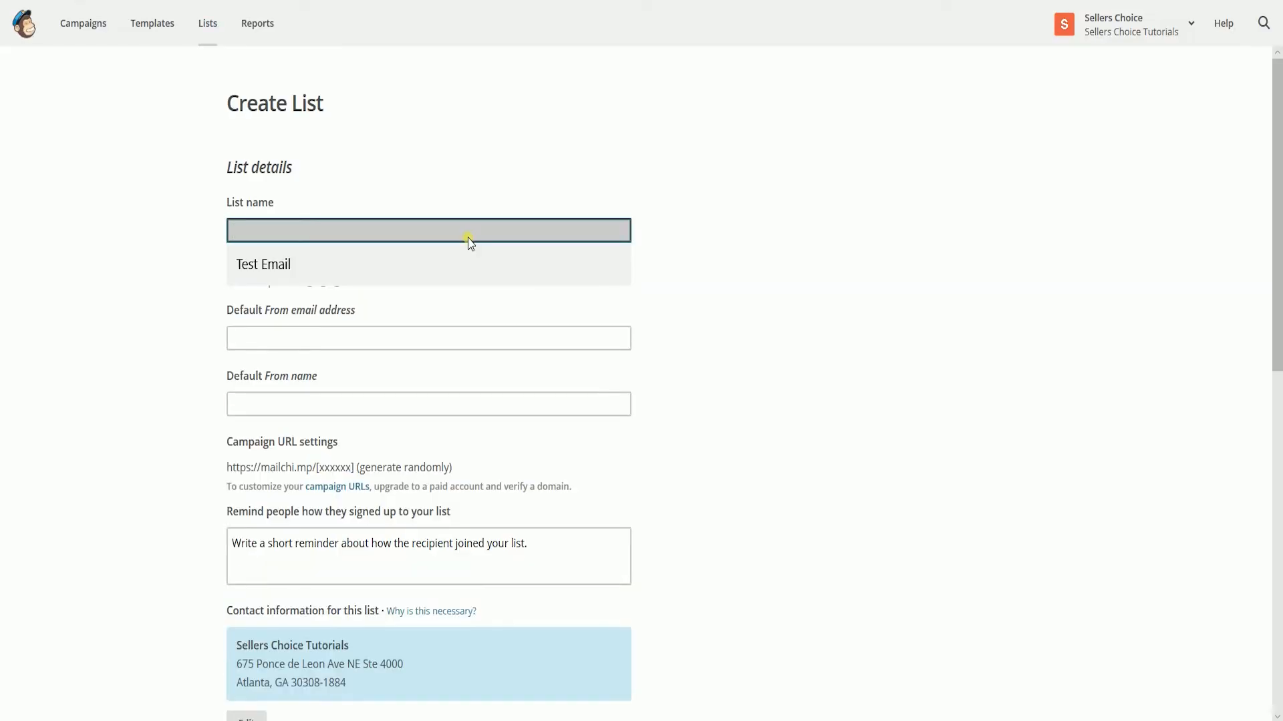
{"action": "type", "text": "Test List"}
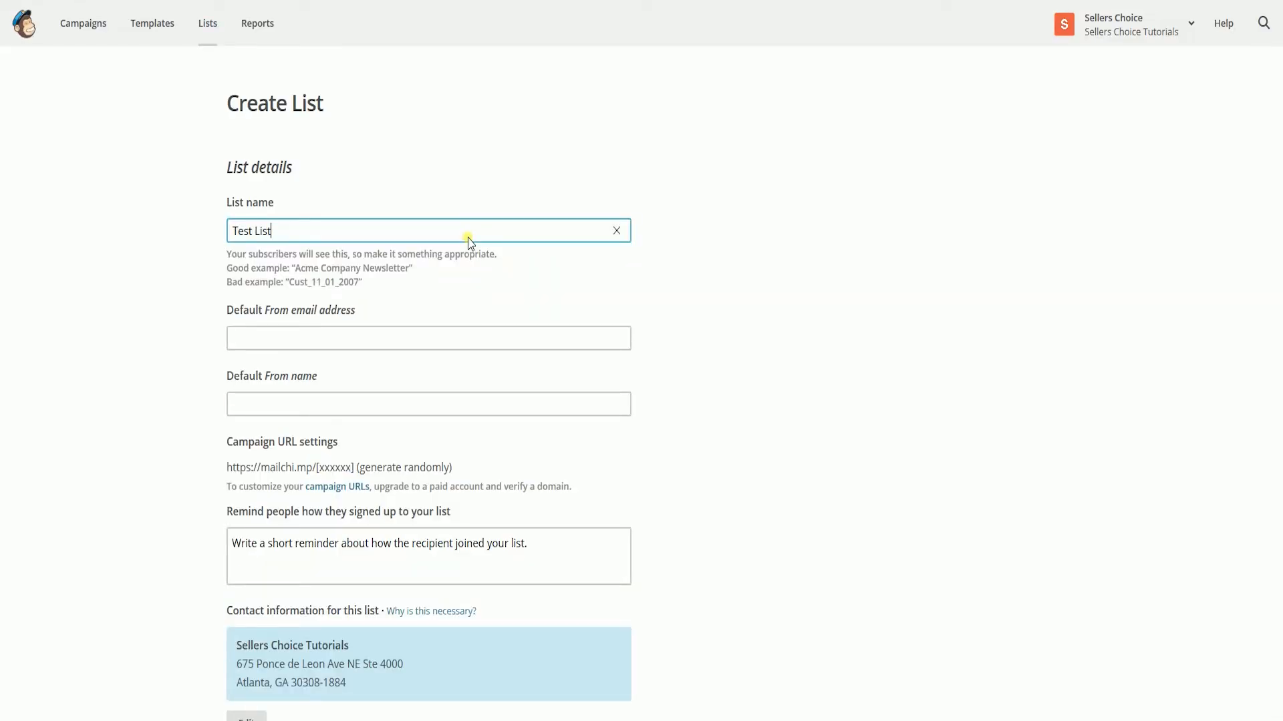
- Fill in the list's default From email address and set the default From name to "Seller's Choice Tutorials"
{"action": "left_click", "coordinate": [438, 342]}
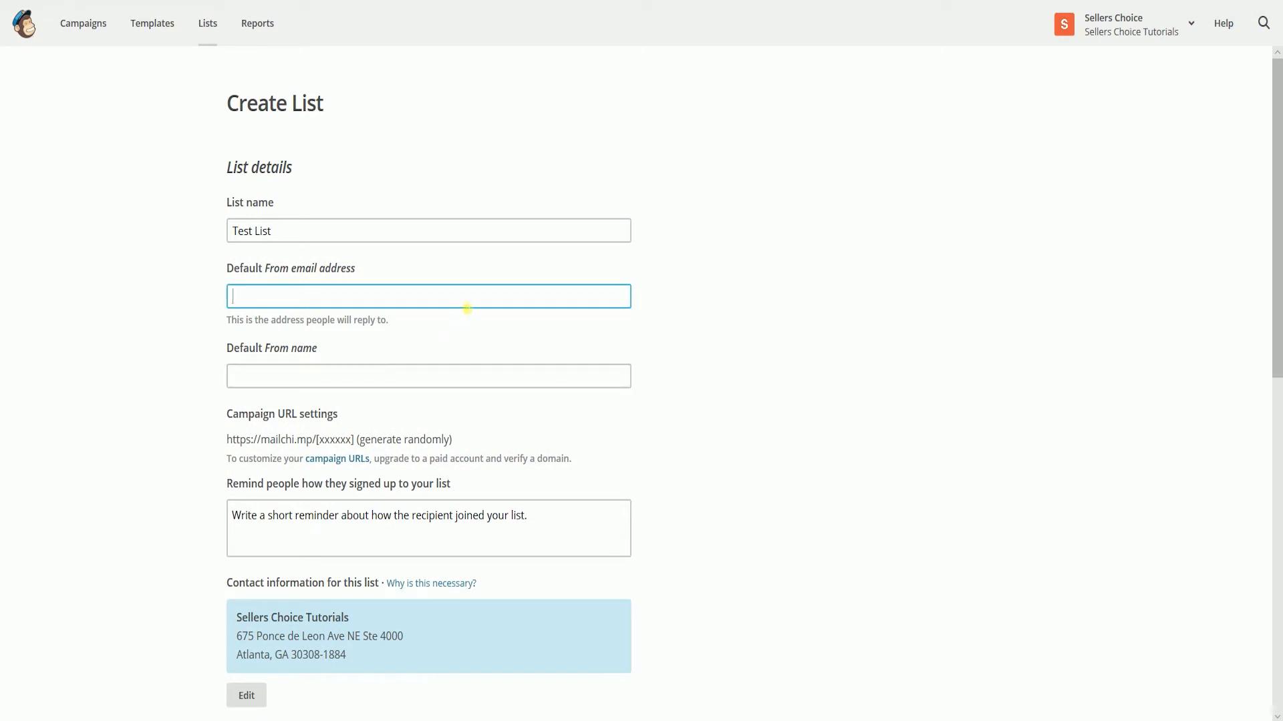
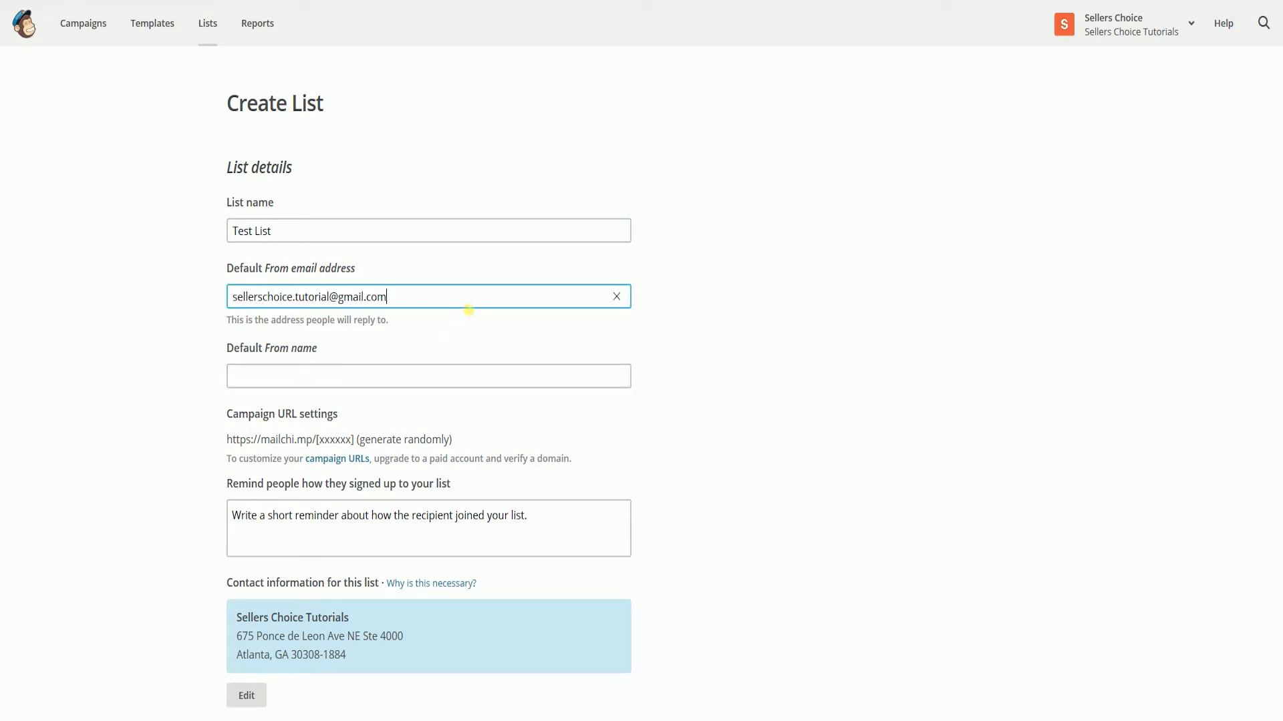
{"action": "key", "text": "Tab"}
{"action": "type", "text": "Seller's Choice Tutor"}
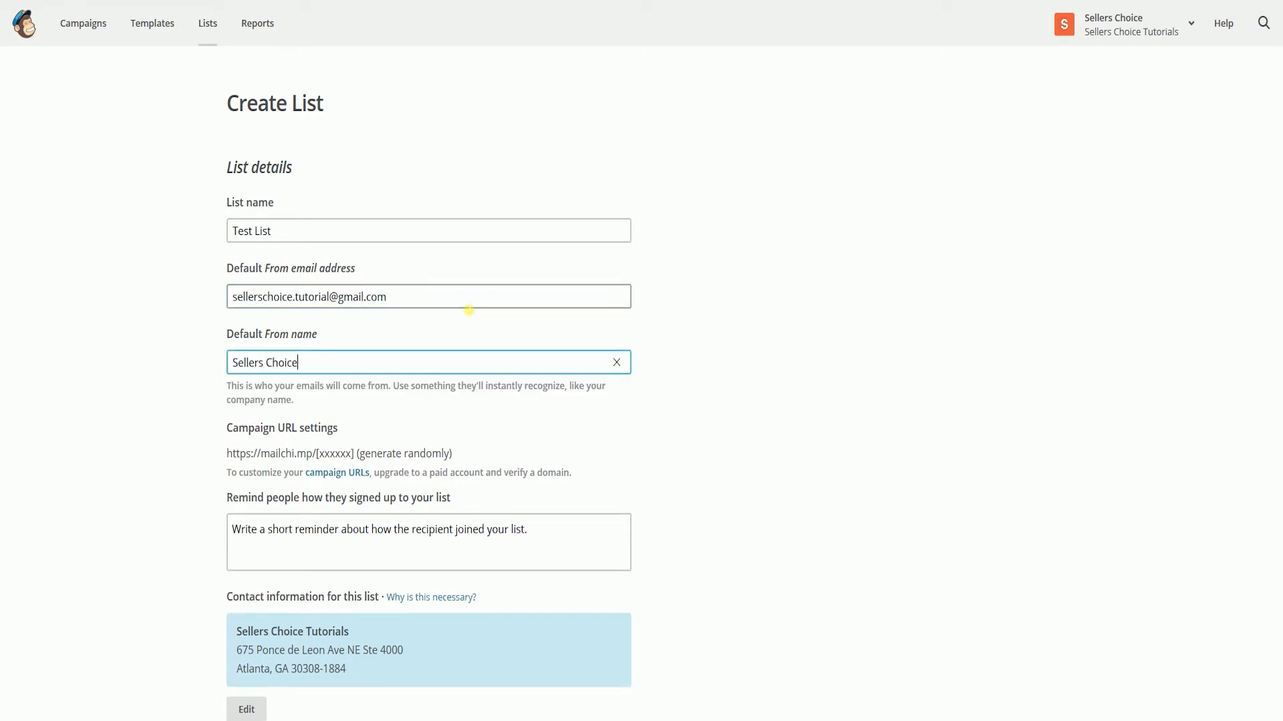
{"action": "type", "text": "ials"}
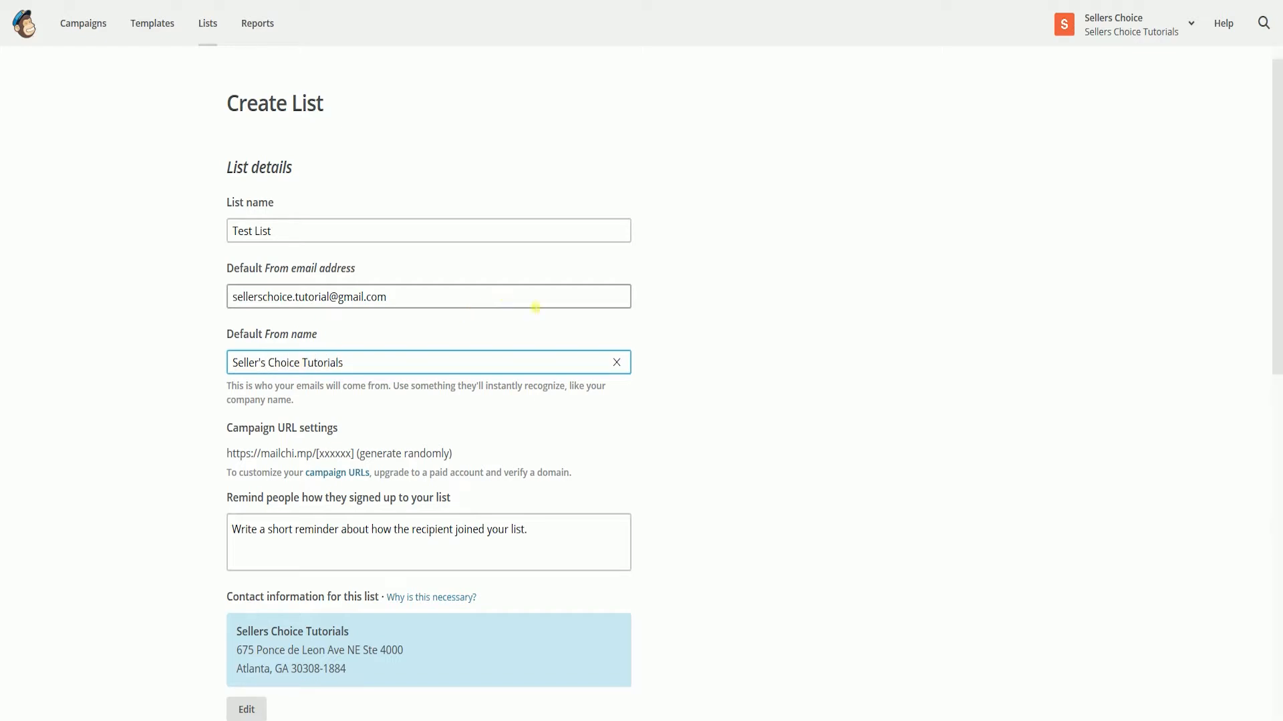
- Enter the signup reminder "You are receiving this email because you participated in our test exam and you qualified in being one of our test subject." and save
{"action": "scroll", "coordinate": [521, 445], "scroll_direction": "down", "scroll_amount": 2}
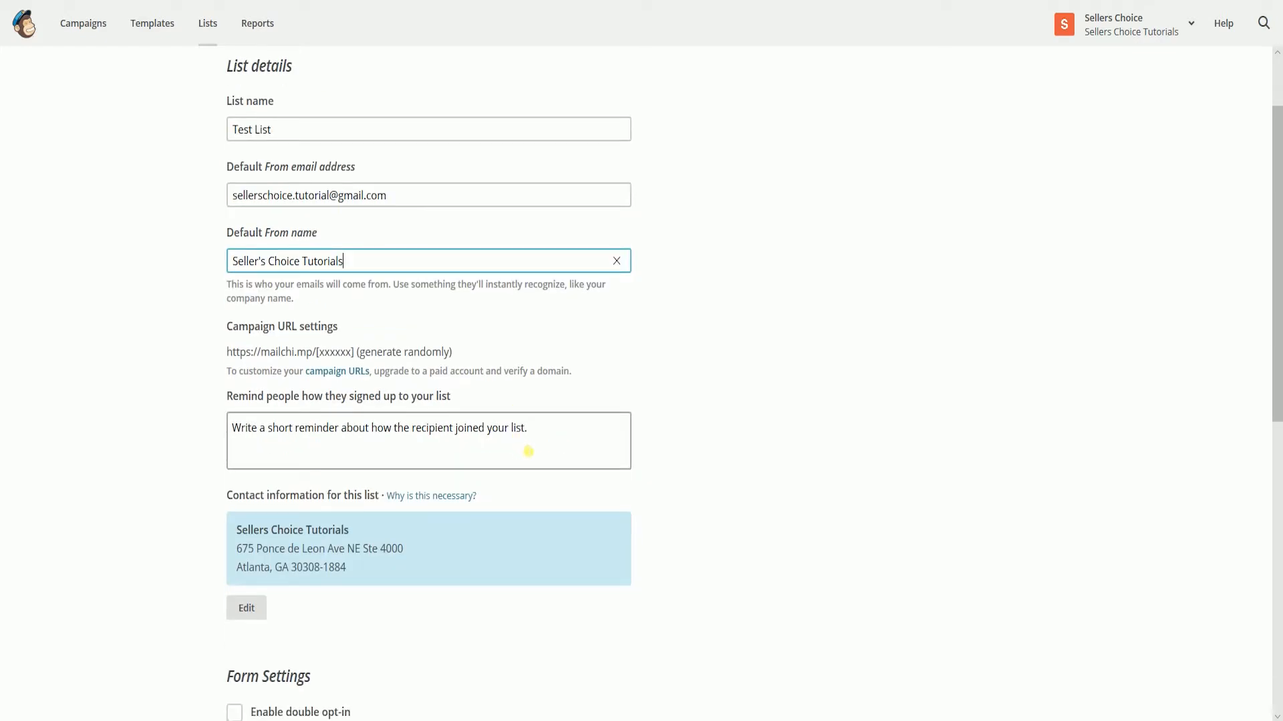
{"action": "left_click", "coordinate": [529, 451]}
{"action": "type", "text": "You are receiving this email because you participated in our test subject"}
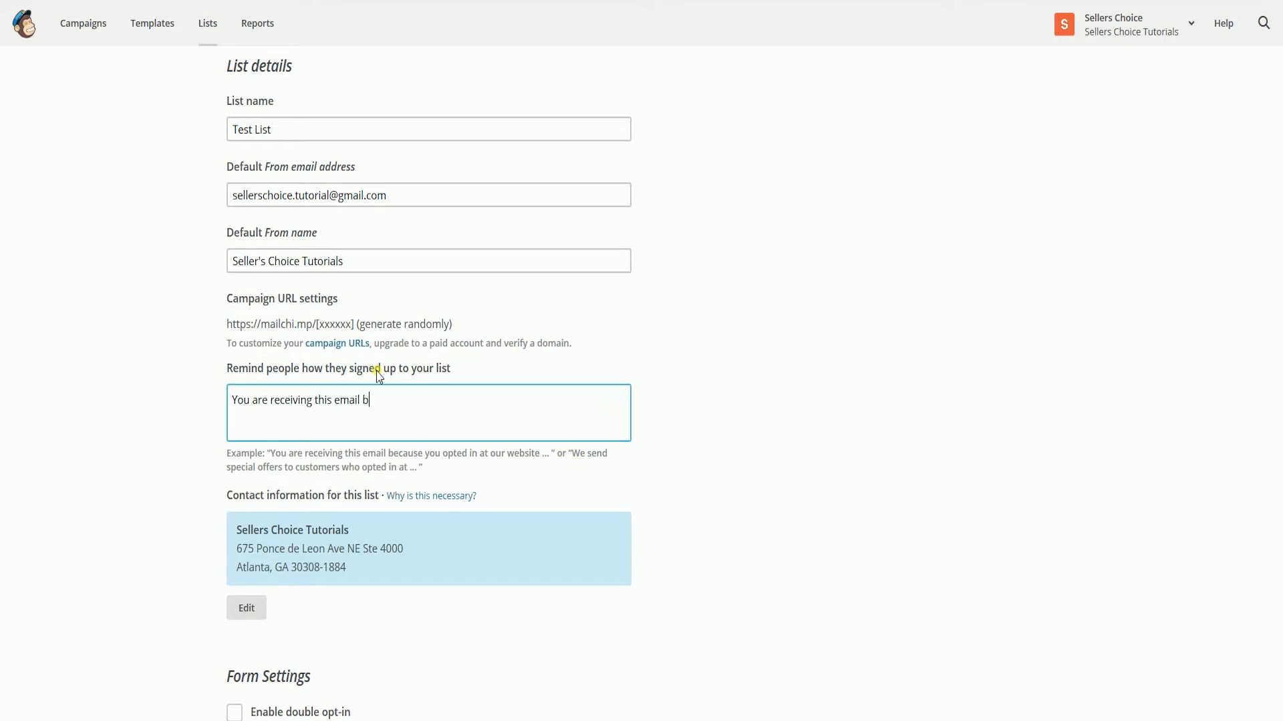
{"action": "key", "text": "BackSpace"}
{"action": "key", "text": "BackSpace"}
{"action": "key", "text": "BackSpace"}
{"action": "key", "text": "BackSpace"}
{"action": "key", "text": "BackSpace"}
{"action": "key", "text": "BackSpace"}
{"action": "key", "text": "BackSpace"}
{"action": "type", "text": "exam and you qualified bein"}
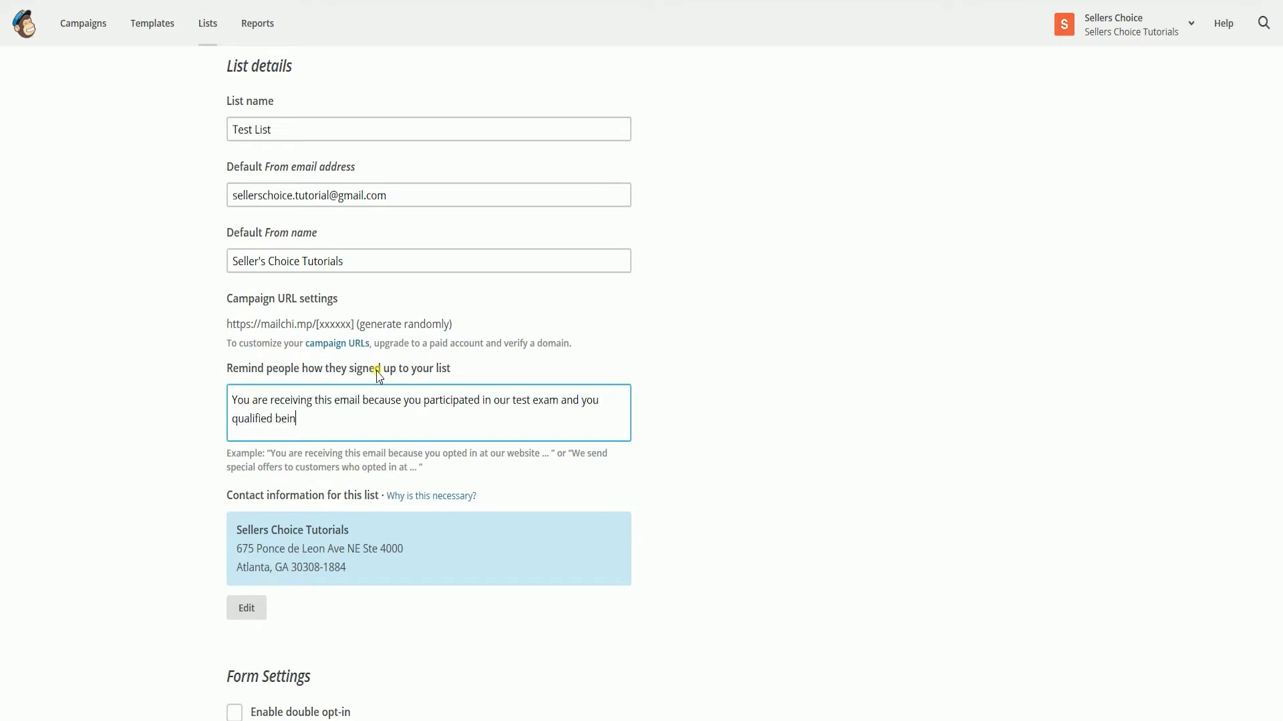
{"action": "key", "text": "BackSpace"}
{"action": "key", "text": "BackSpace"}
{"action": "key", "text": "BackSpace"}
{"action": "key", "text": "BackSpace"}
{"action": "type", "text": "in being one of our test subject."}
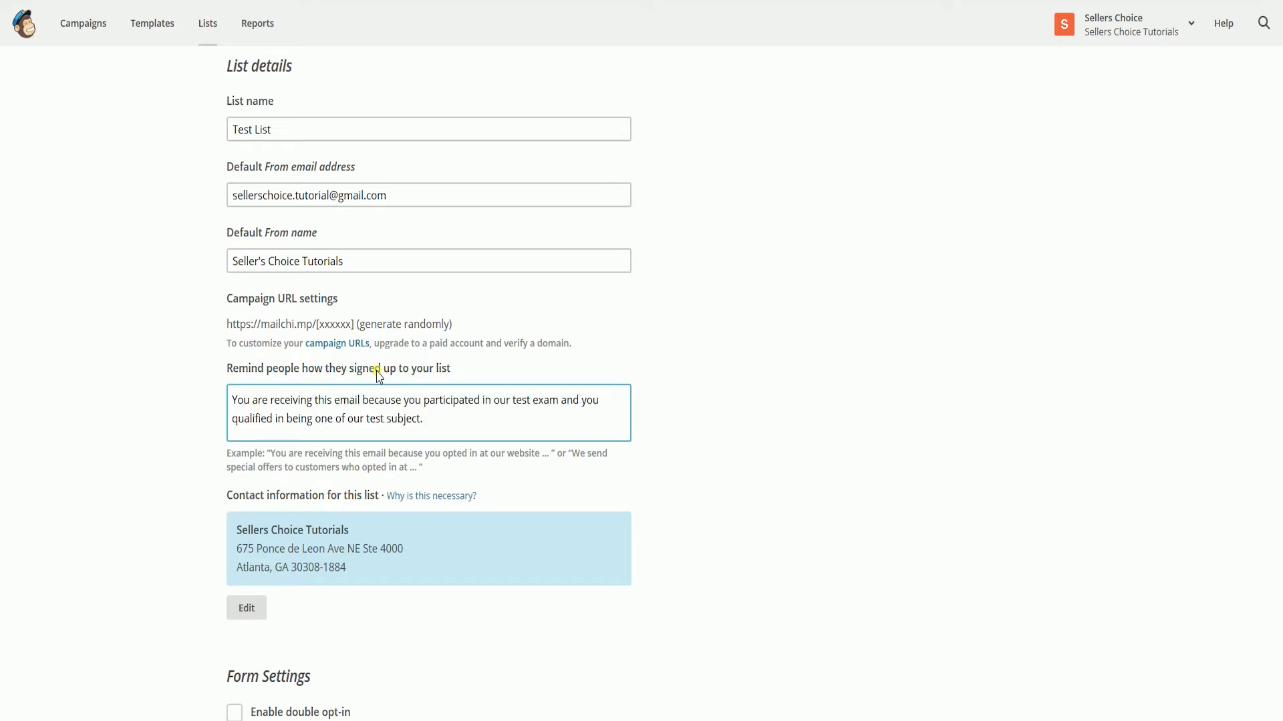
{"action": "scroll", "coordinate": [438, 452], "scroll_direction": "down", "scroll_amount": 8}
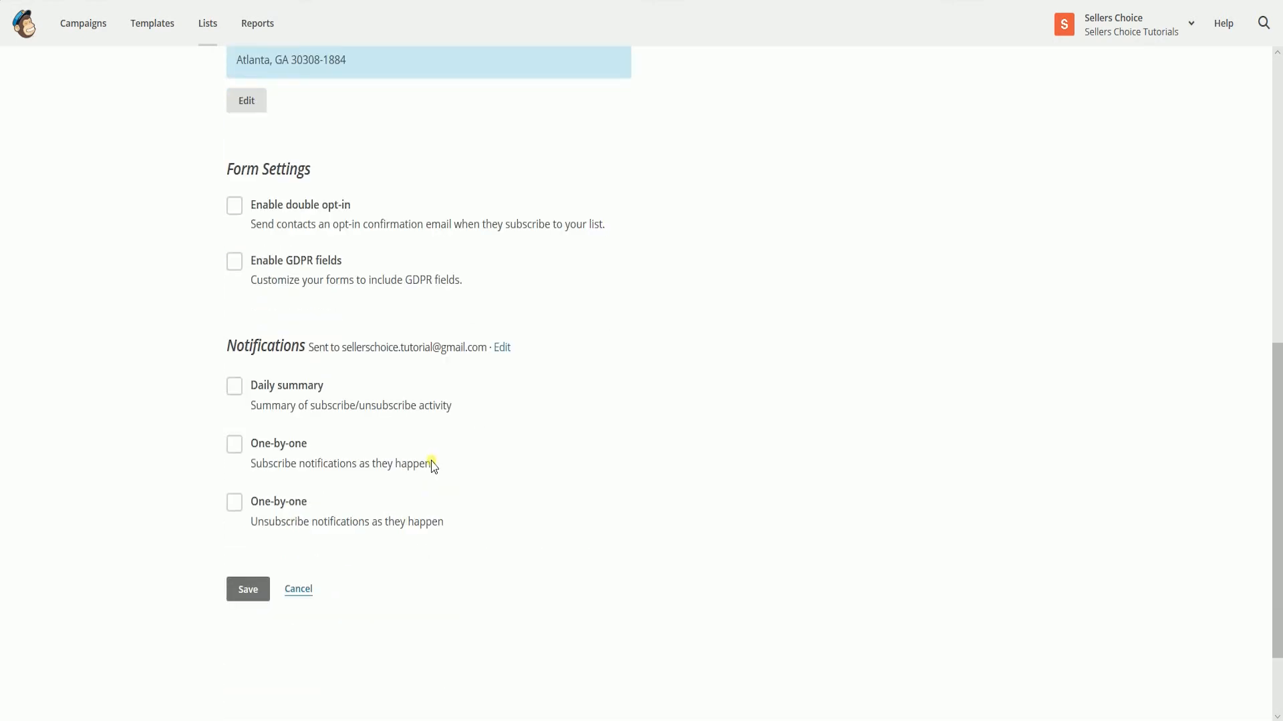
{"action": "scroll", "coordinate": [432, 466], "scroll_direction": "down", "scroll_amount": 2}
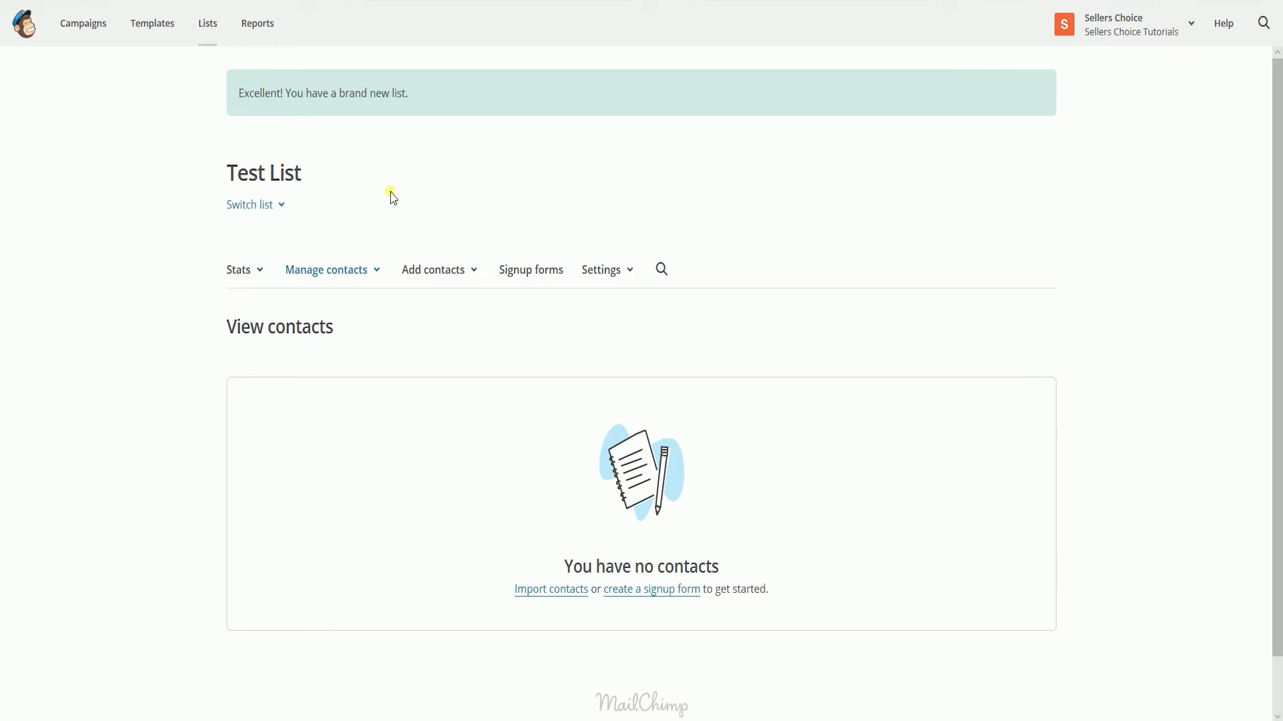
- Open the contact import for Test List and examine the integrated services offered, such as Google Contacts
{"action": "left_click", "coordinate": [568, 591]}
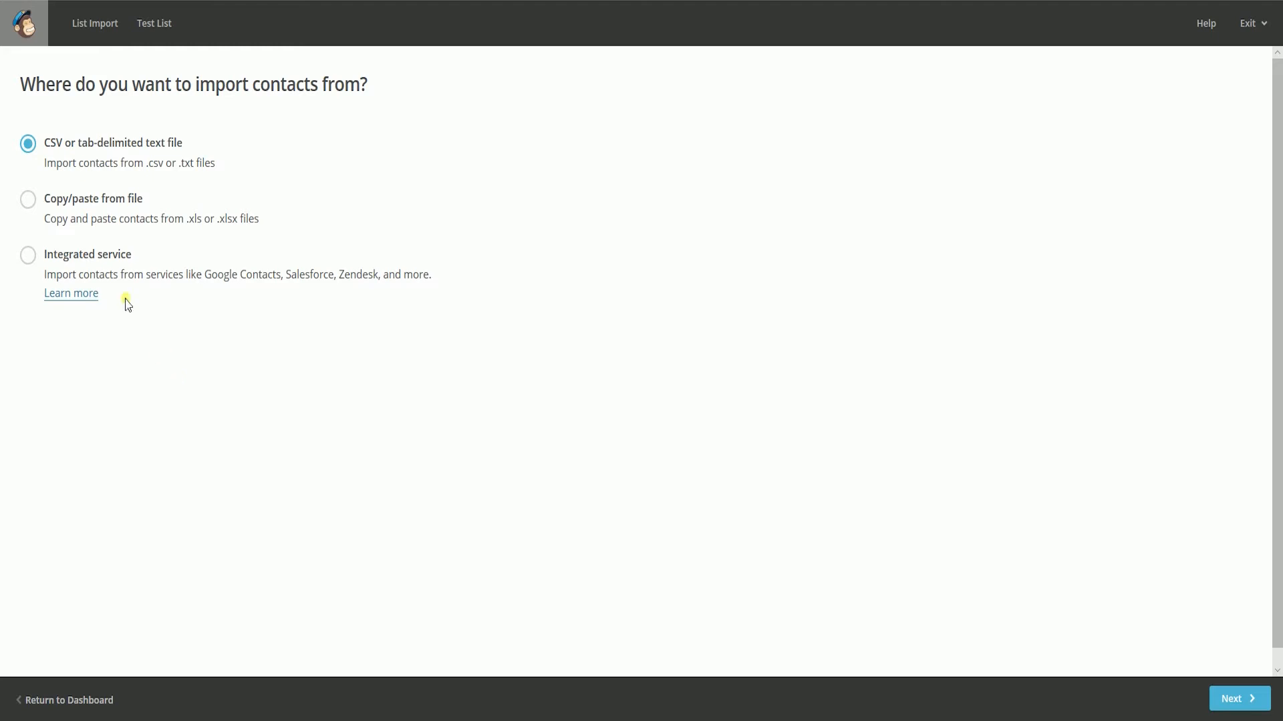
{"action": "left_click", "coordinate": [29, 255]}
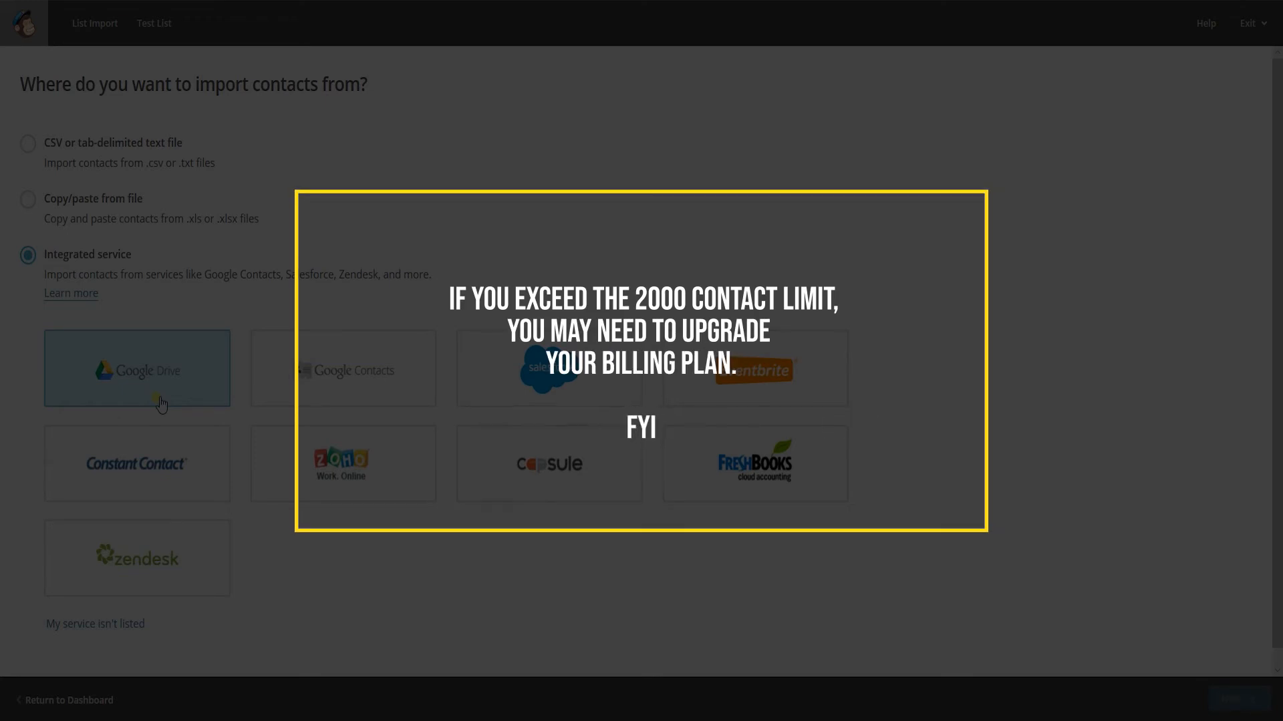
{"action": "left_click", "coordinate": [312, 391]}
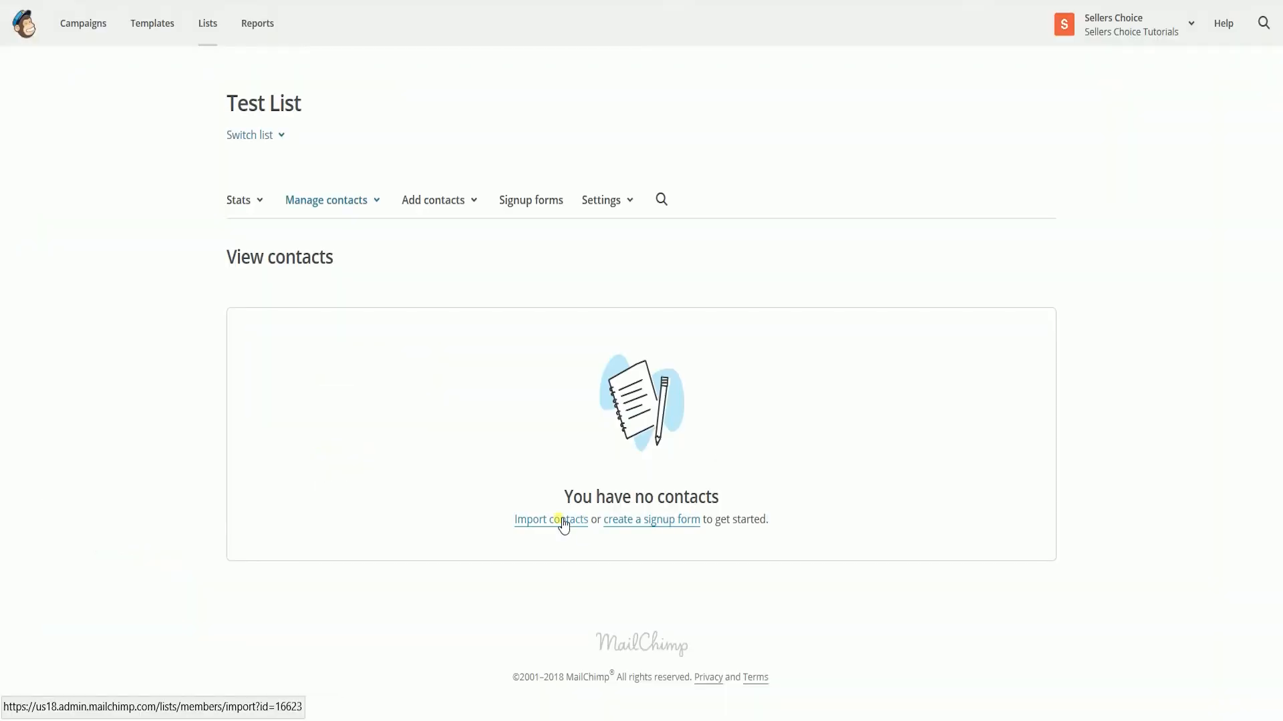
- Start adding a single subscriber to Test List, entering the subscriber's email address and "test" as both first and last name
{"action": "left_click", "coordinate": [465, 200]}
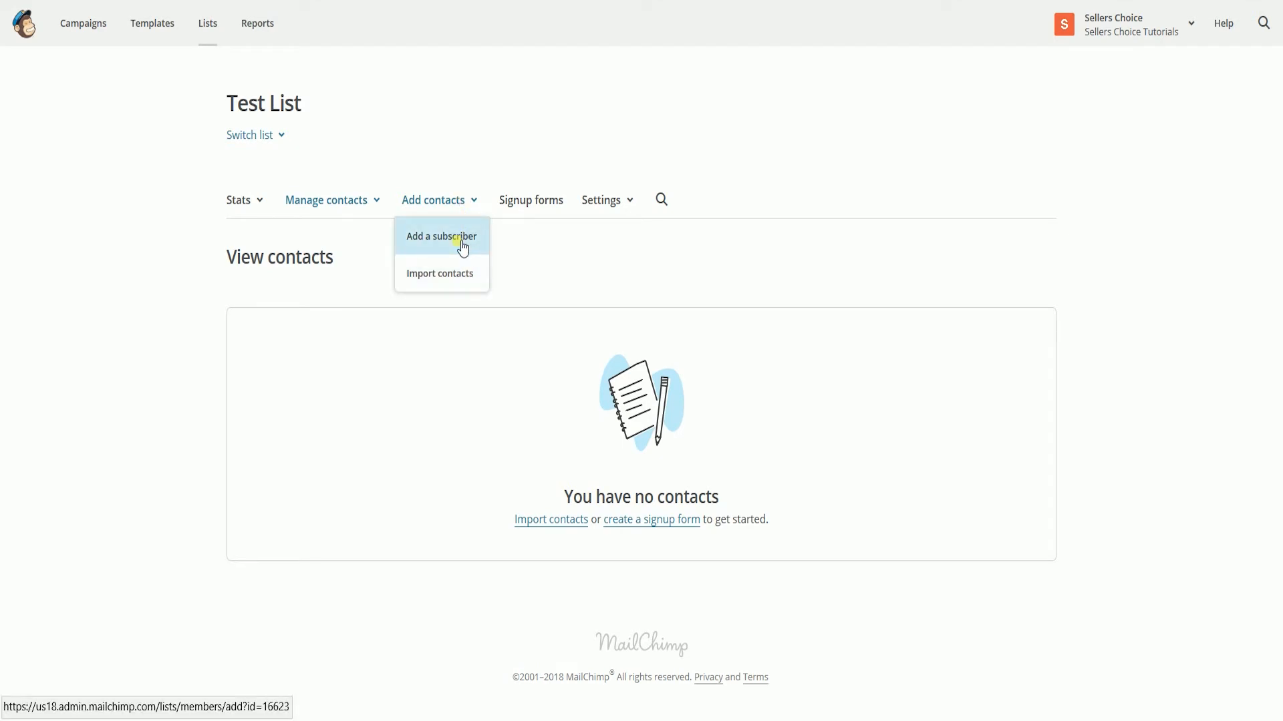
{"action": "left_click", "coordinate": [463, 247]}
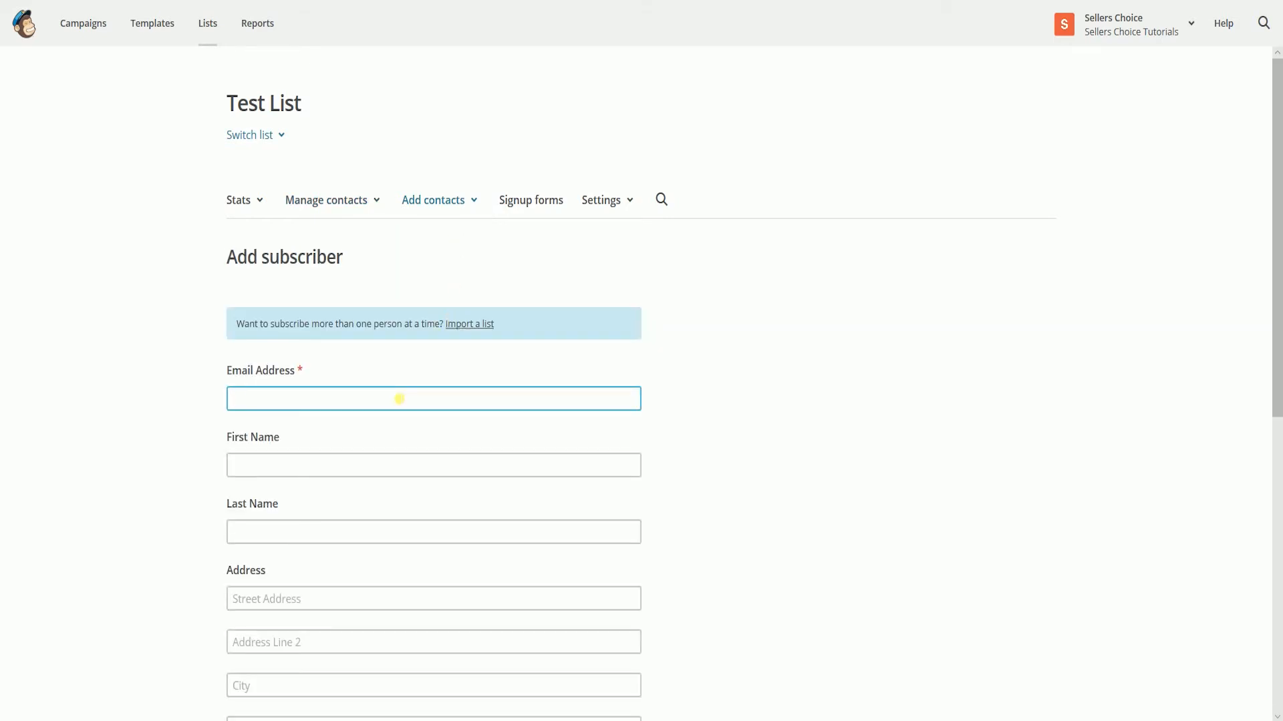
{"action": "type", "text": "afsdhasdj"}
{"action": "key", "text": "ctrl+a"}
{"action": "type", "text": "TEst"}
{"action": "key", "text": "ctrl+a"}
{"action": "type", "text": "test1@gmail.com"}
{"action": "key", "text": "Tab"}
{"action": "type", "text": "test"}
{"action": "key", "text": "Tab"}
{"action": "type", "text": "test"}
- Confirm permission to email this person, allow updating an existing profile, and subscribe the first contact
{"action": "scroll", "coordinate": [400, 399], "scroll_direction": "down", "scroll_amount": 5}
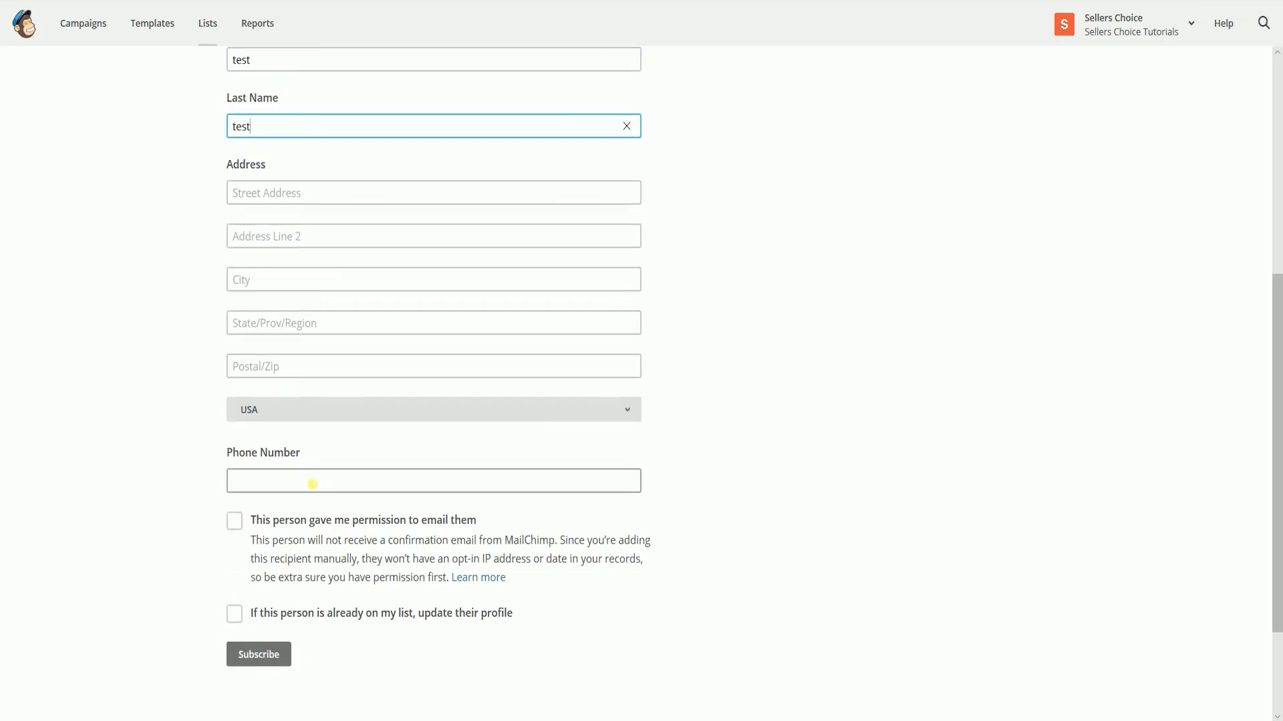
{"action": "left_click", "coordinate": [234, 520]}
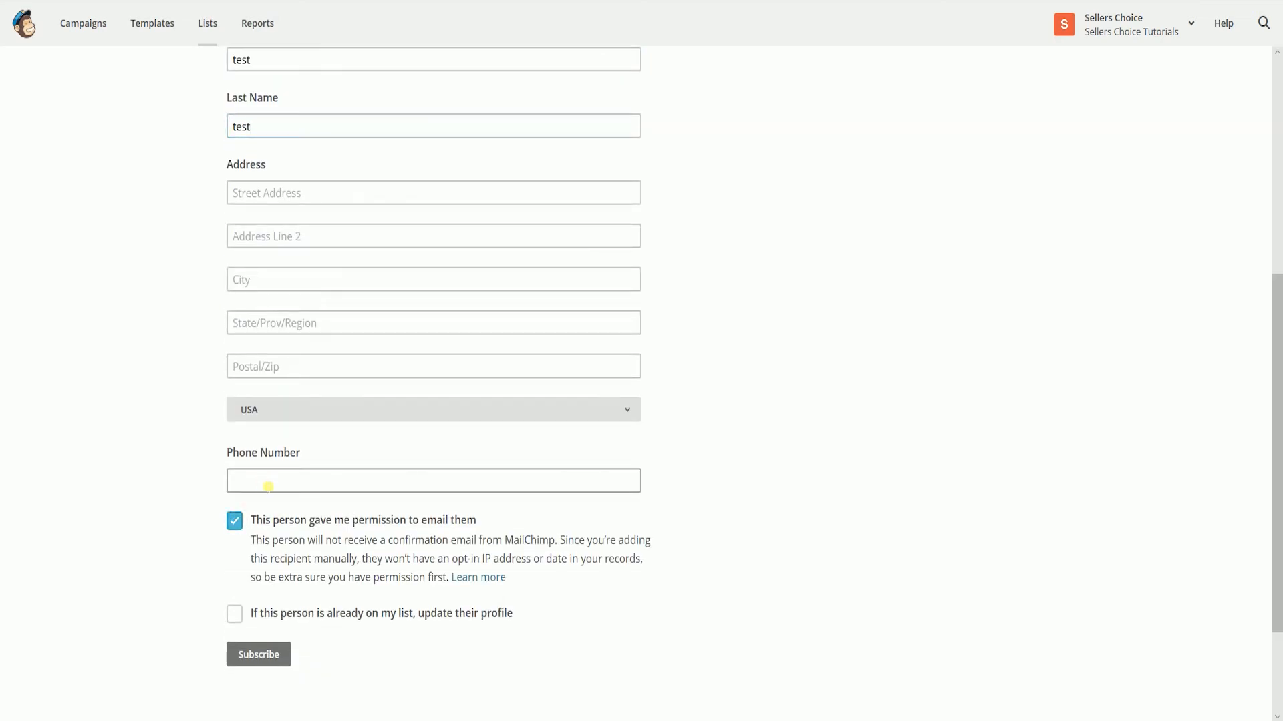
{"action": "left_click", "coordinate": [233, 614]}
{"action": "left_click", "coordinate": [259, 654]}
- Subscribe a second contact with their email address and the name fields set to "test 2", confirming email permission and profile updating
{"action": "scroll", "coordinate": [559, 492], "scroll_direction": "down", "scroll_amount": 5}
{"action": "scroll", "coordinate": [178, 388], "scroll_direction": "up", "scroll_amount": 4}
{"action": "left_click", "coordinate": [300, 296]}
{"action": "type", "text": "test2@gmail.com"}
{"action": "scroll", "coordinate": [201, 435], "scroll_direction": "down", "scroll_amount": 6}
{"action": "left_click", "coordinate": [235, 373]}
{"action": "left_click", "coordinate": [235, 464]}
{"action": "left_click", "coordinate": [253, 507]}
- Subscribe a third contact with their email address and both names "test 3", confirming permission and profile updating, and open the list's contacts table
{"action": "type", "text": "tes"}
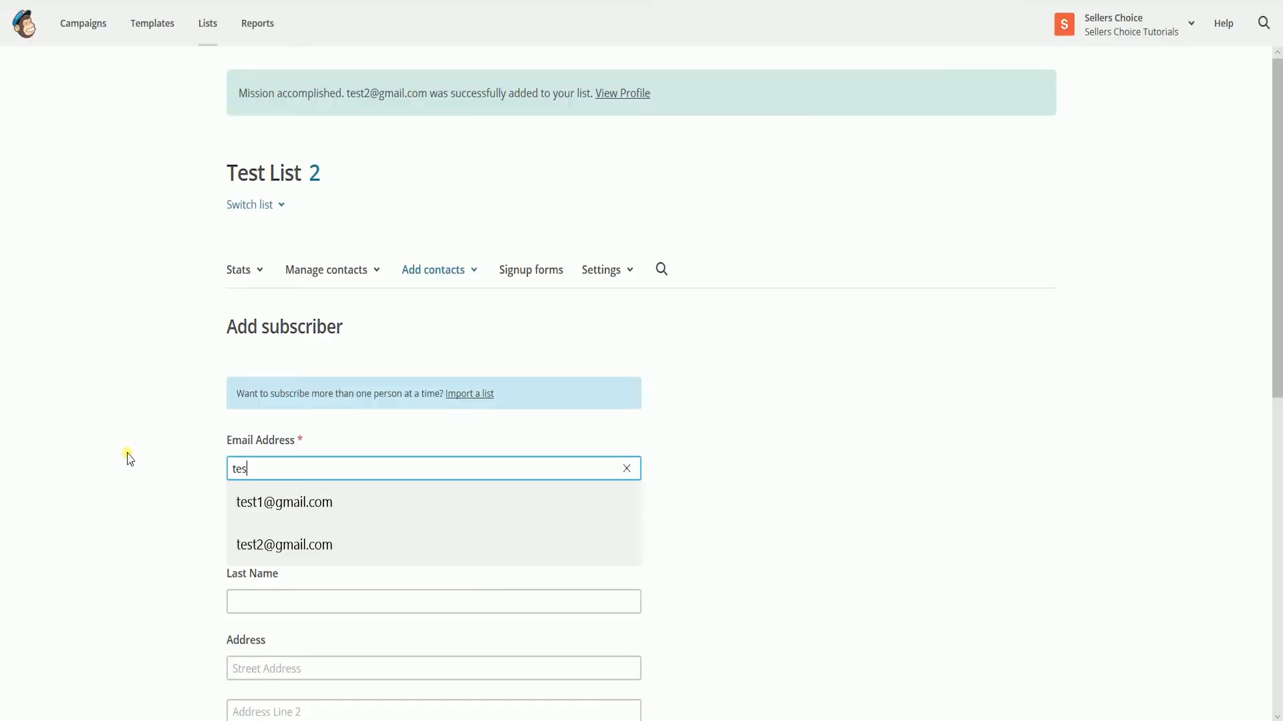
{"action": "type", "text": "t3@gmail.comest 3"}
{"action": "key", "text": "Tab"}
{"action": "type", "text": "test 3"}
{"action": "scroll", "coordinate": [128, 458], "scroll_direction": "down", "scroll_amount": 9}
{"action": "left_click", "coordinate": [235, 387]}
{"action": "left_click", "coordinate": [235, 481]}
{"action": "left_click", "coordinate": [259, 521]}
{"action": "left_click", "coordinate": [327, 270]}
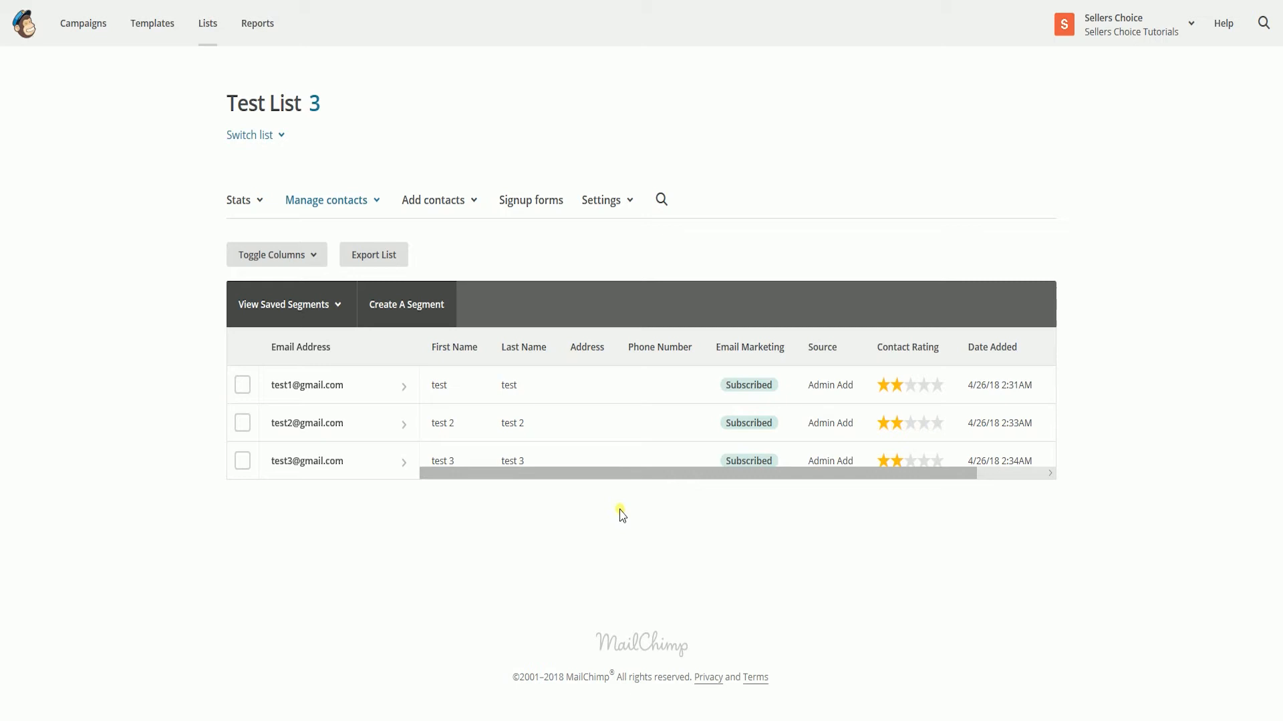
- Open the most recently edited Test Email draft campaign and choose Test List as its recipient list
{"action": "left_click", "coordinate": [83, 23]}
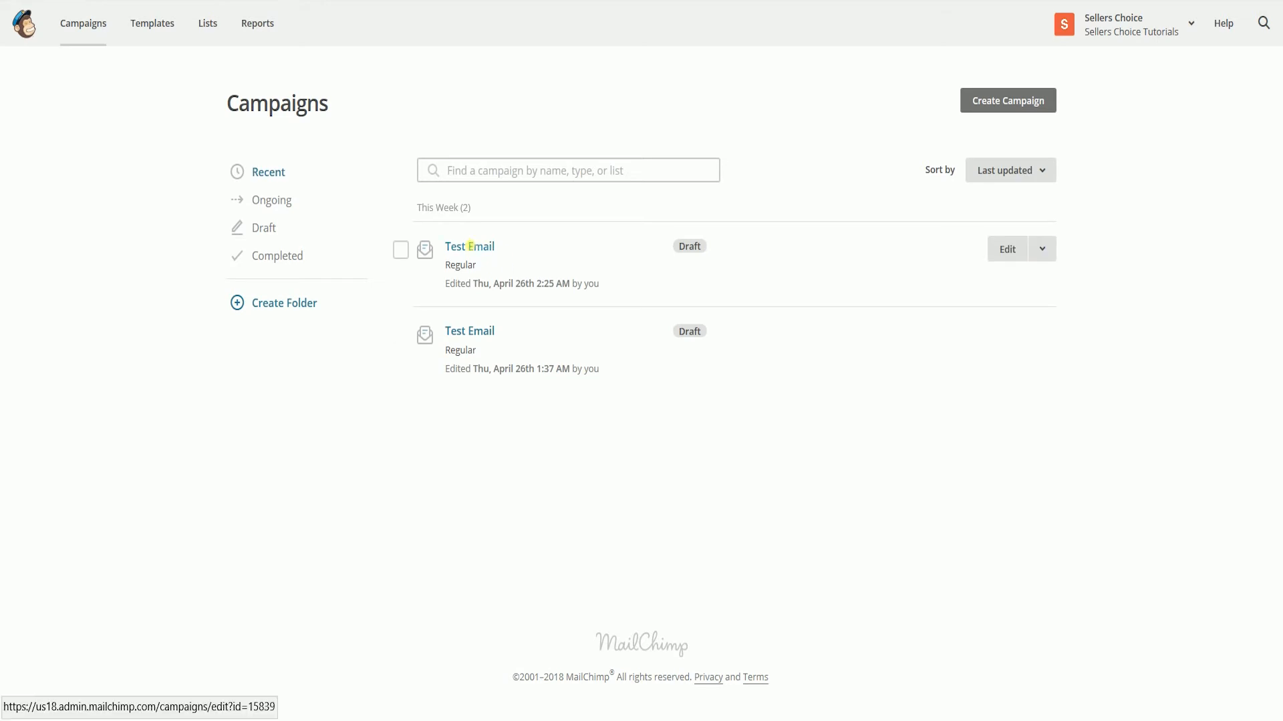
{"action": "left_click", "coordinate": [476, 255]}
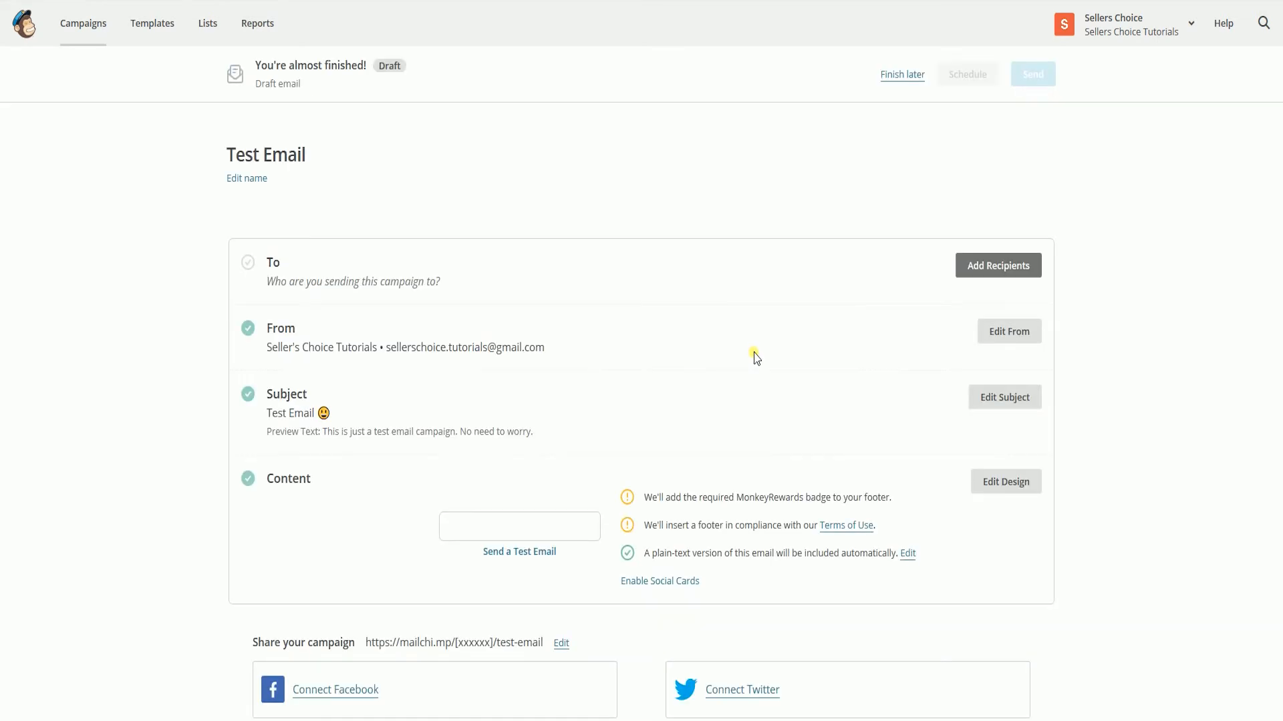
{"action": "left_click", "coordinate": [1015, 272]}
{"action": "left_click", "coordinate": [525, 334]}
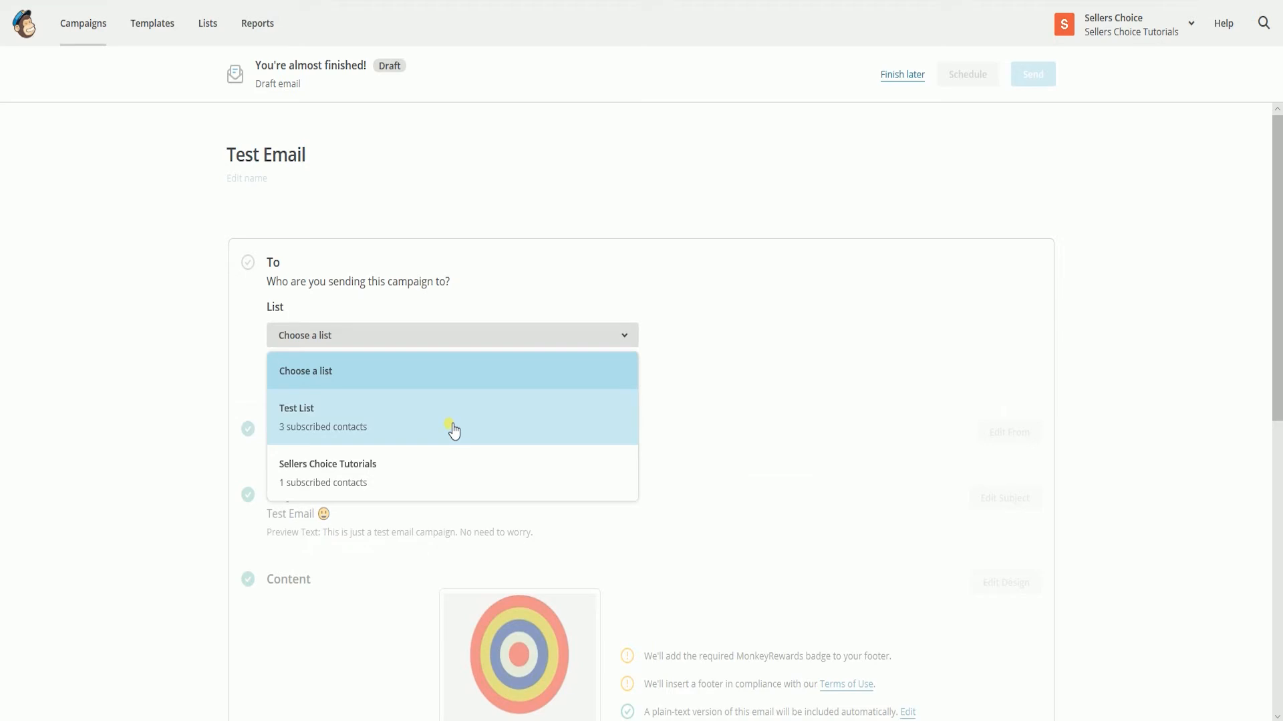
{"action": "left_click", "coordinate": [453, 431]}
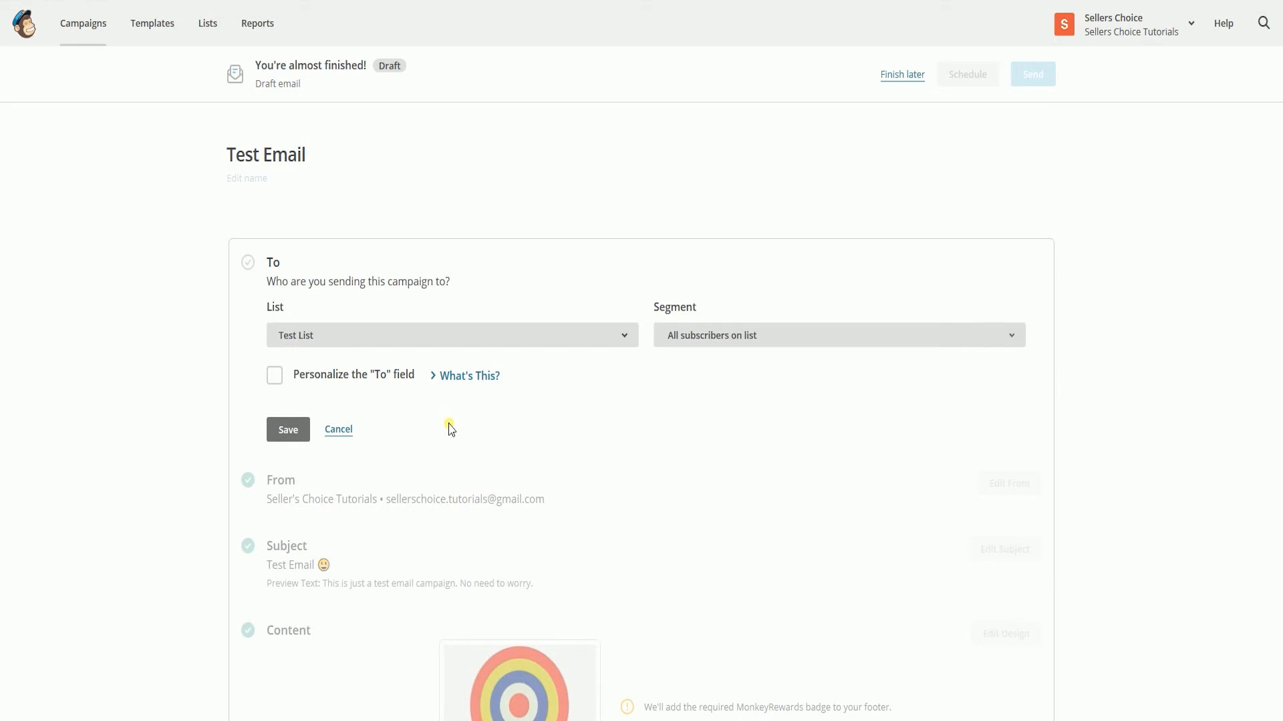
- Personalize the campaign's "To" field with the *|FNAME|* *|LNAME|* merge tag and save the recipients
{"action": "left_click", "coordinate": [274, 375]}
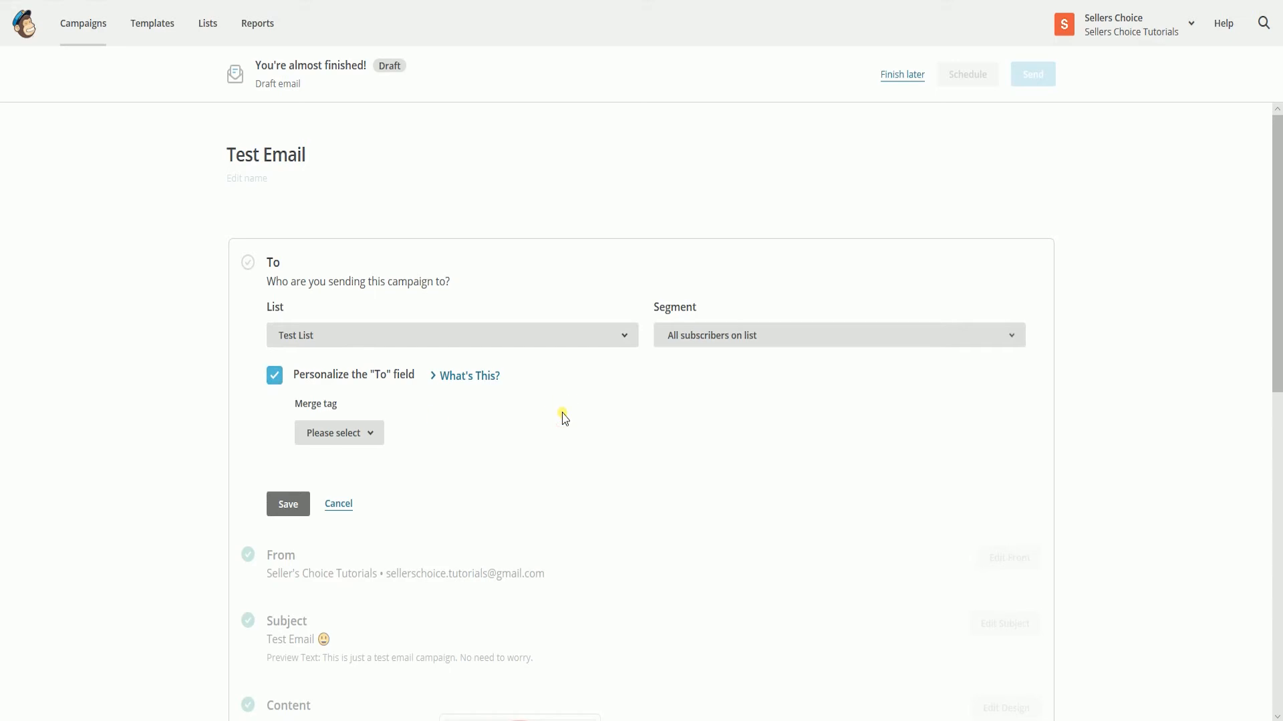
{"action": "left_click", "coordinate": [350, 438]}
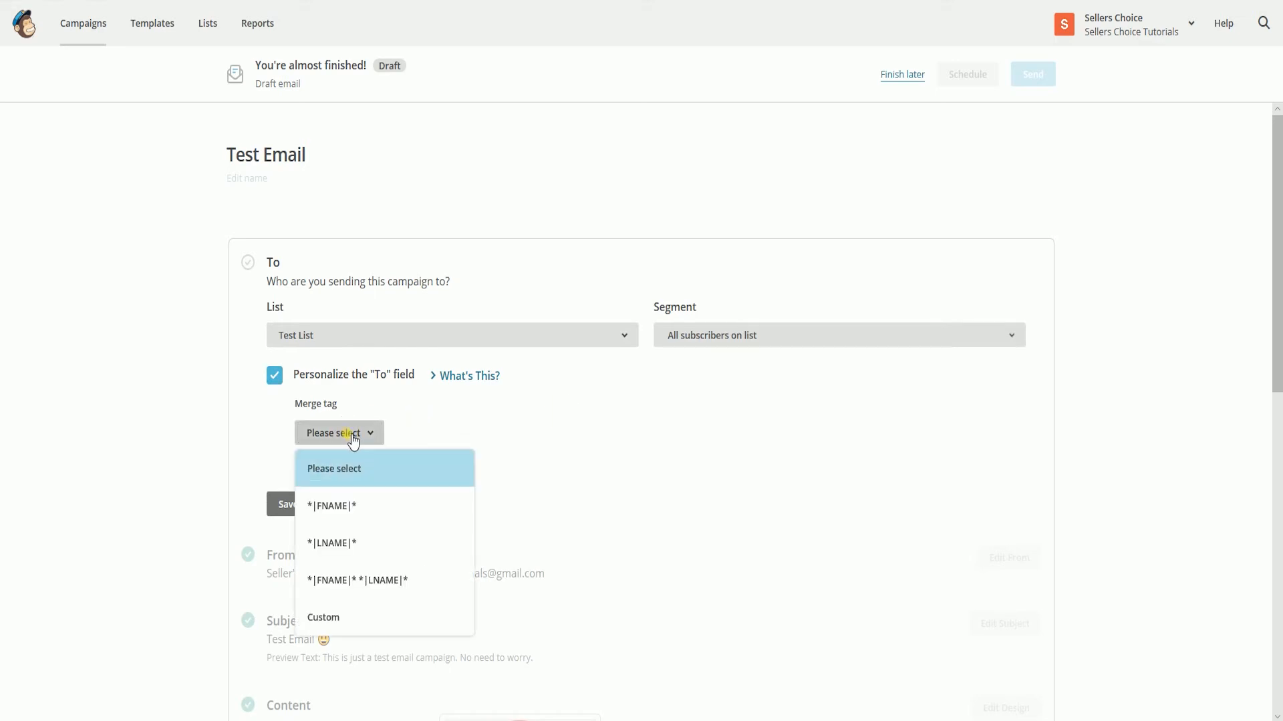
{"action": "left_click", "coordinate": [482, 378]}
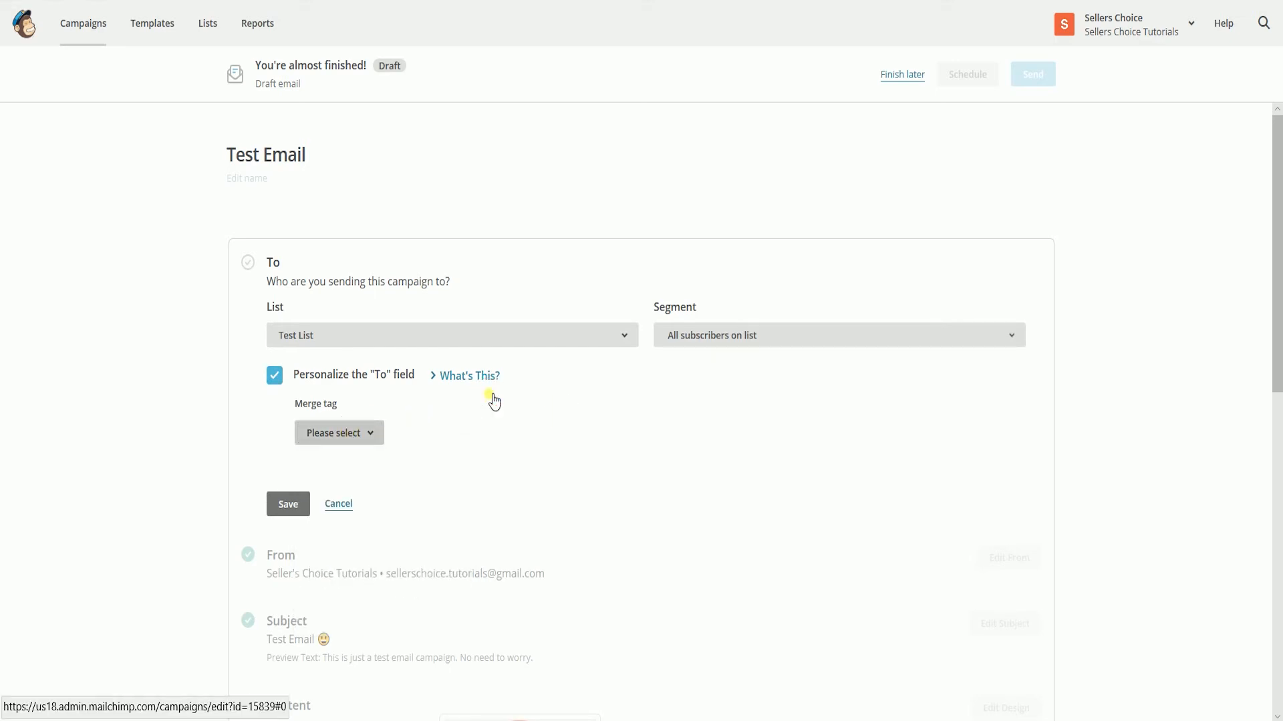
{"action": "left_click", "coordinate": [348, 490]}
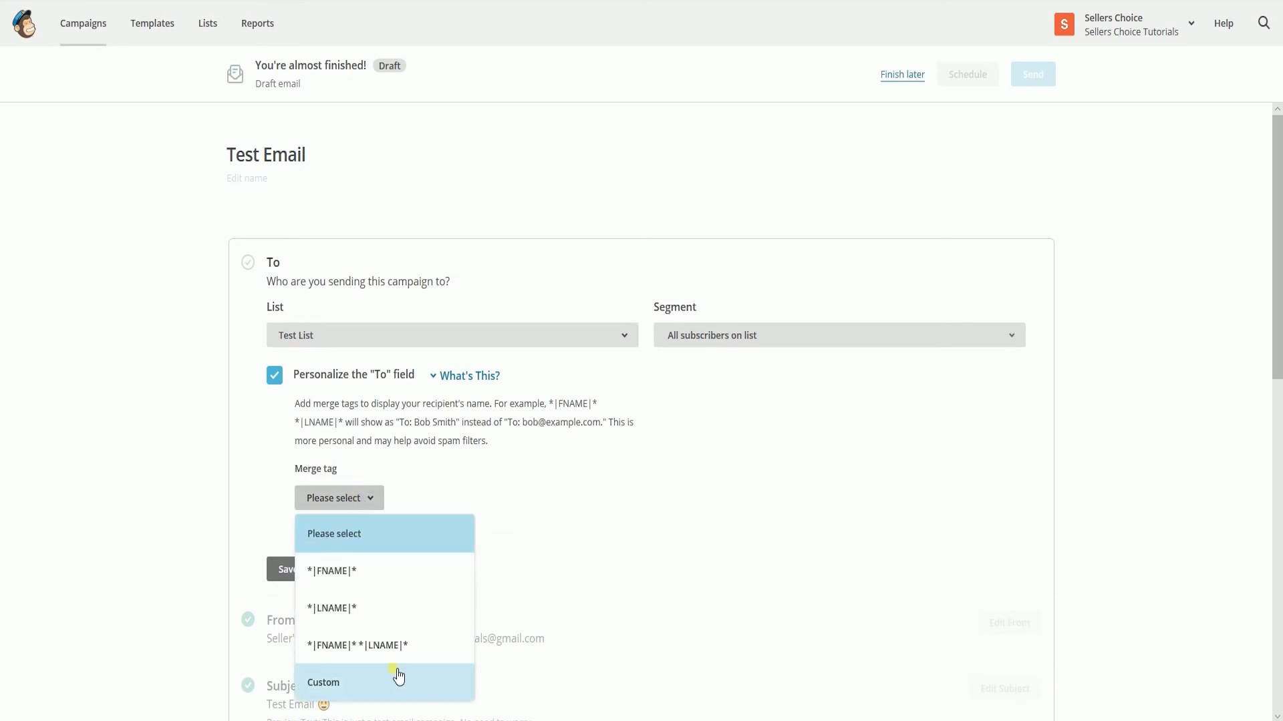
{"action": "left_click", "coordinate": [395, 649]}
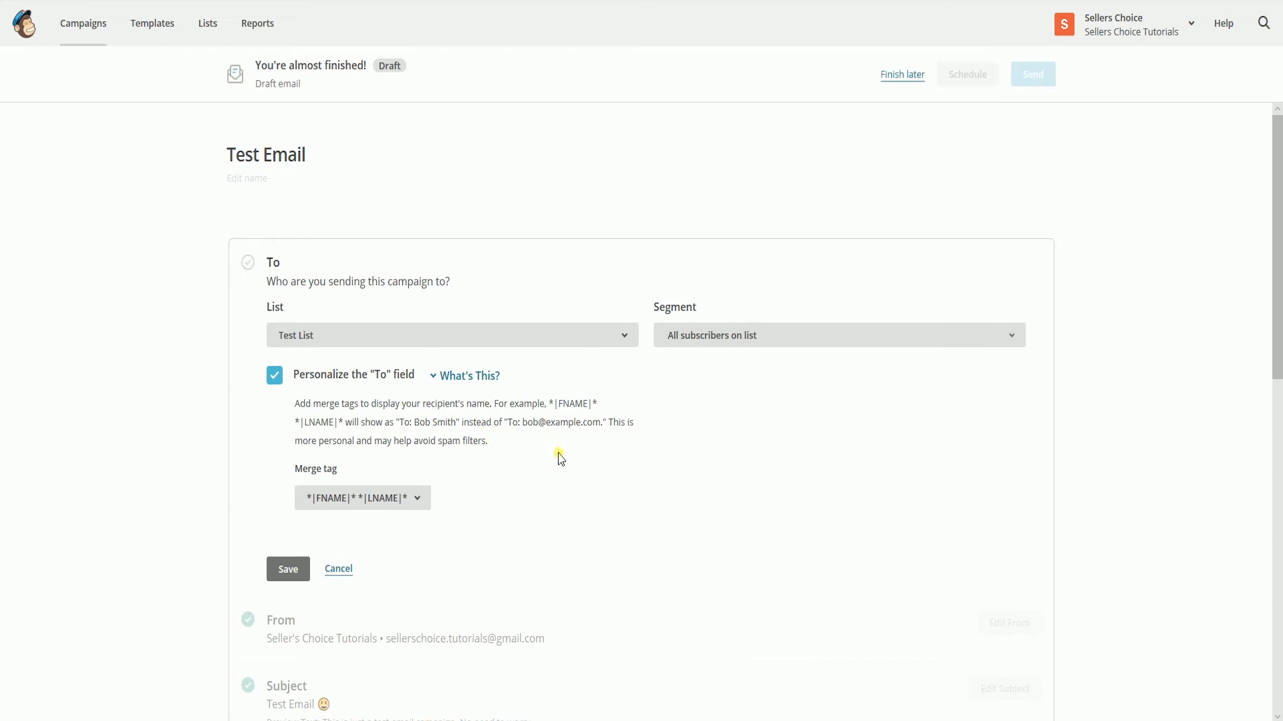
{"action": "left_click", "coordinate": [291, 573]}
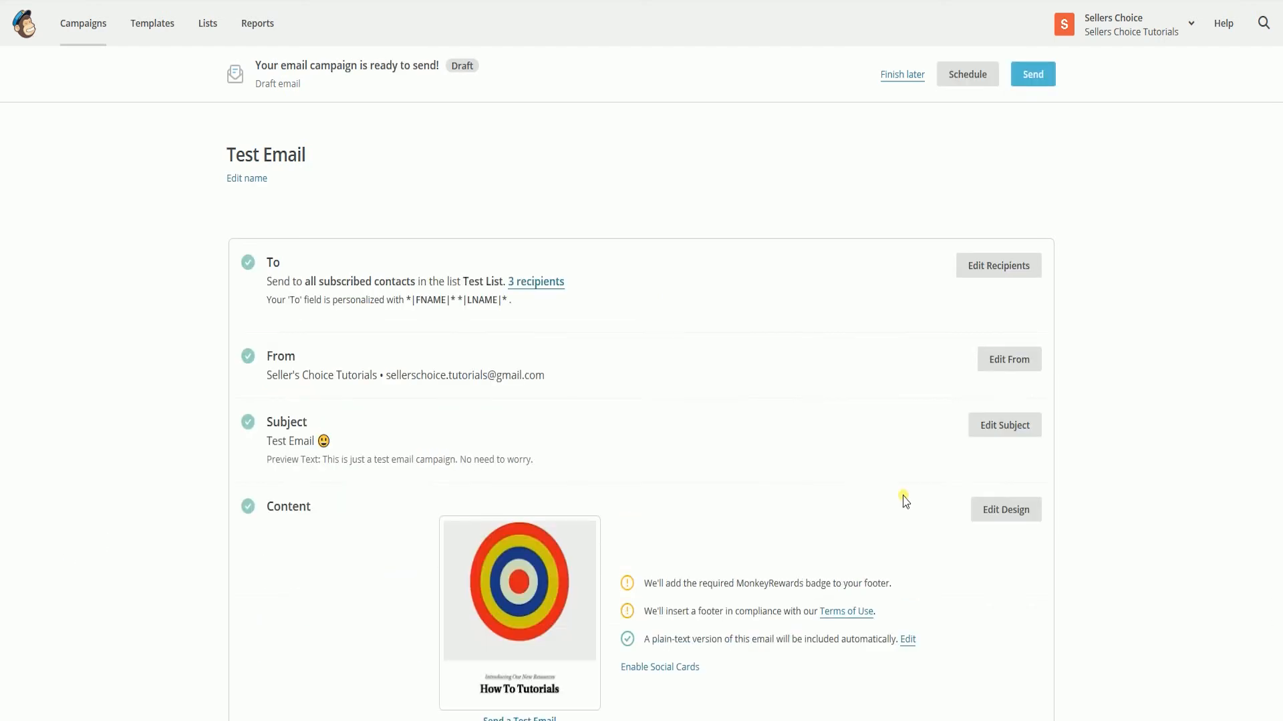
- Schedule the Test Email campaign for delivery on April 29 2018
{"action": "left_click", "coordinate": [961, 81]}
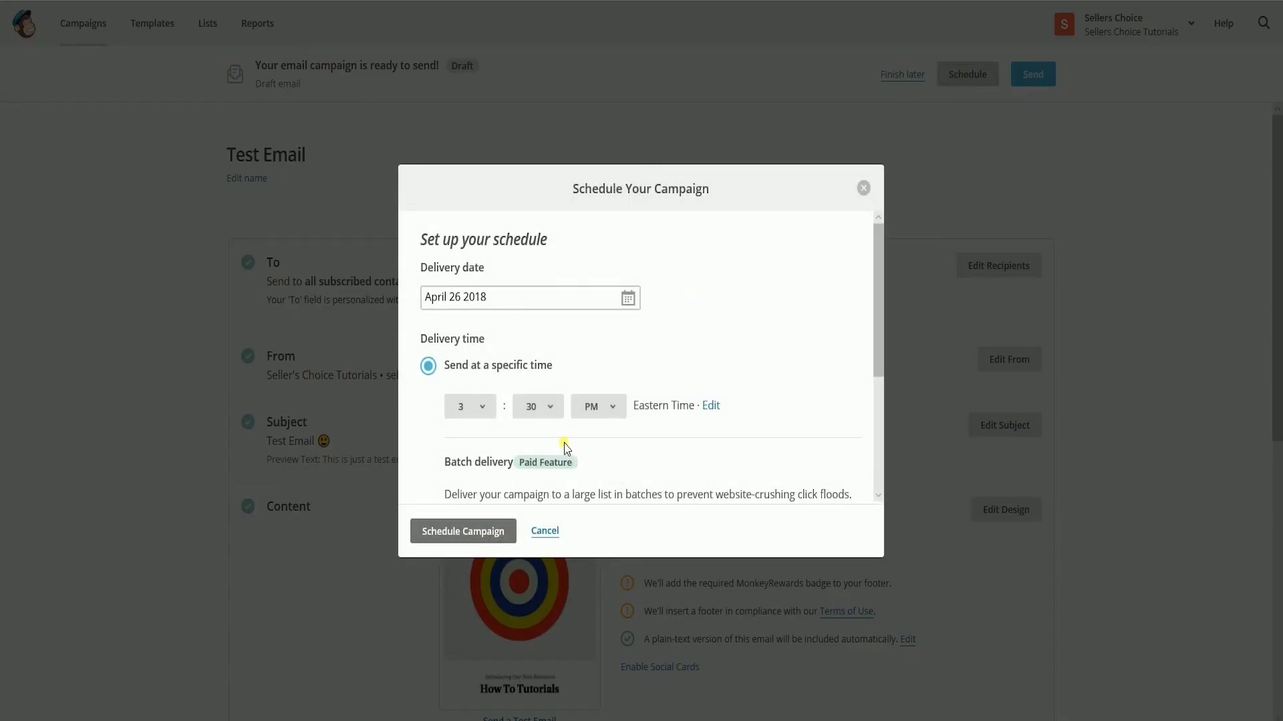
{"action": "left_click", "coordinate": [627, 298]}
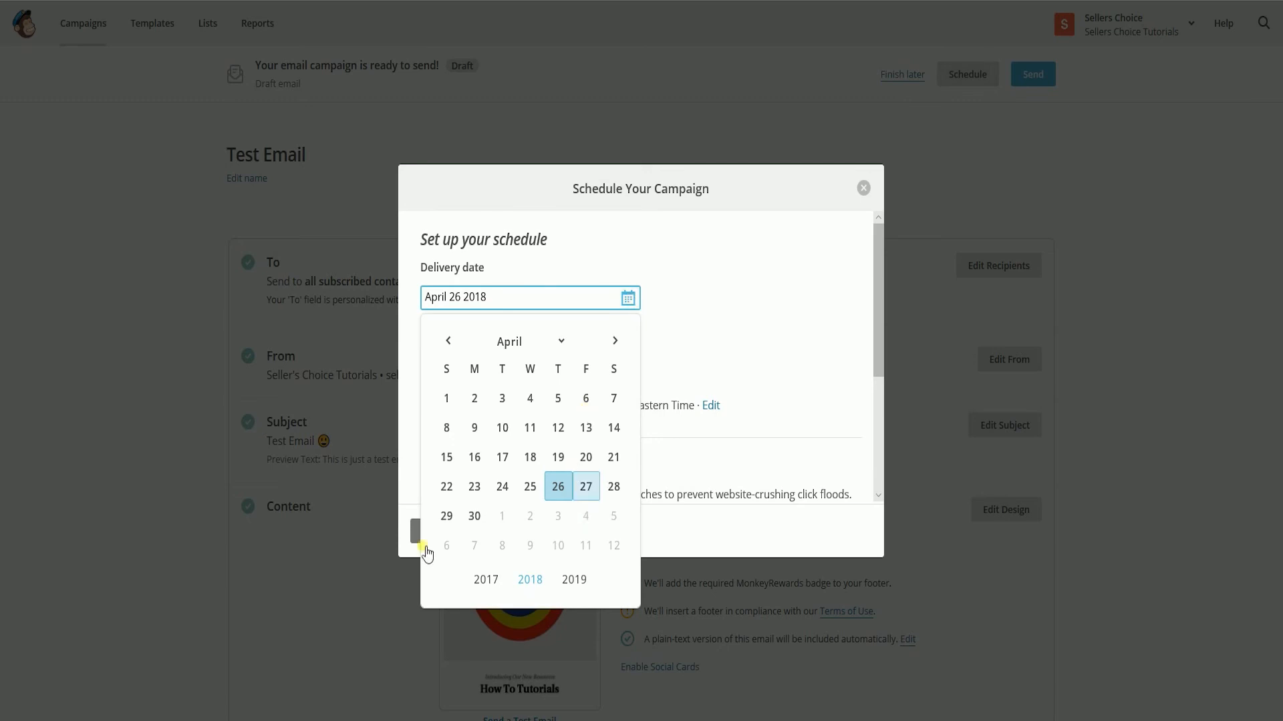
{"action": "left_click", "coordinate": [446, 515]}
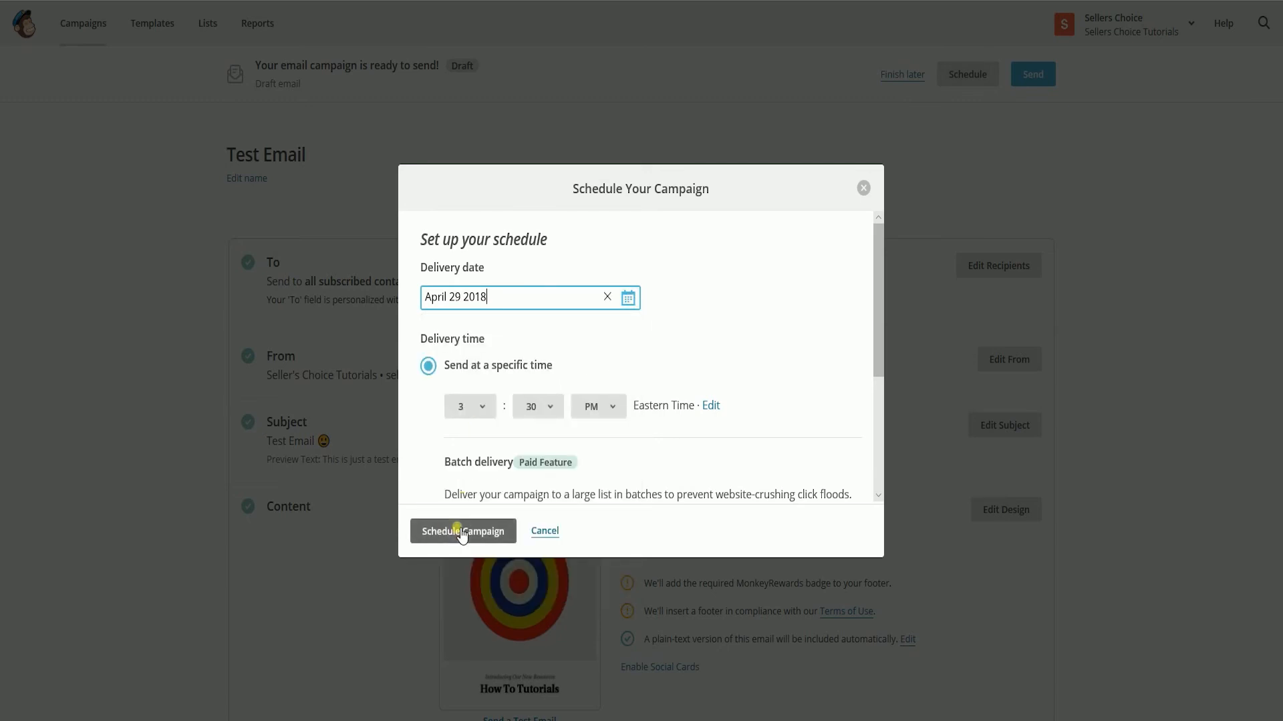
{"action": "left_click", "coordinate": [466, 531]}
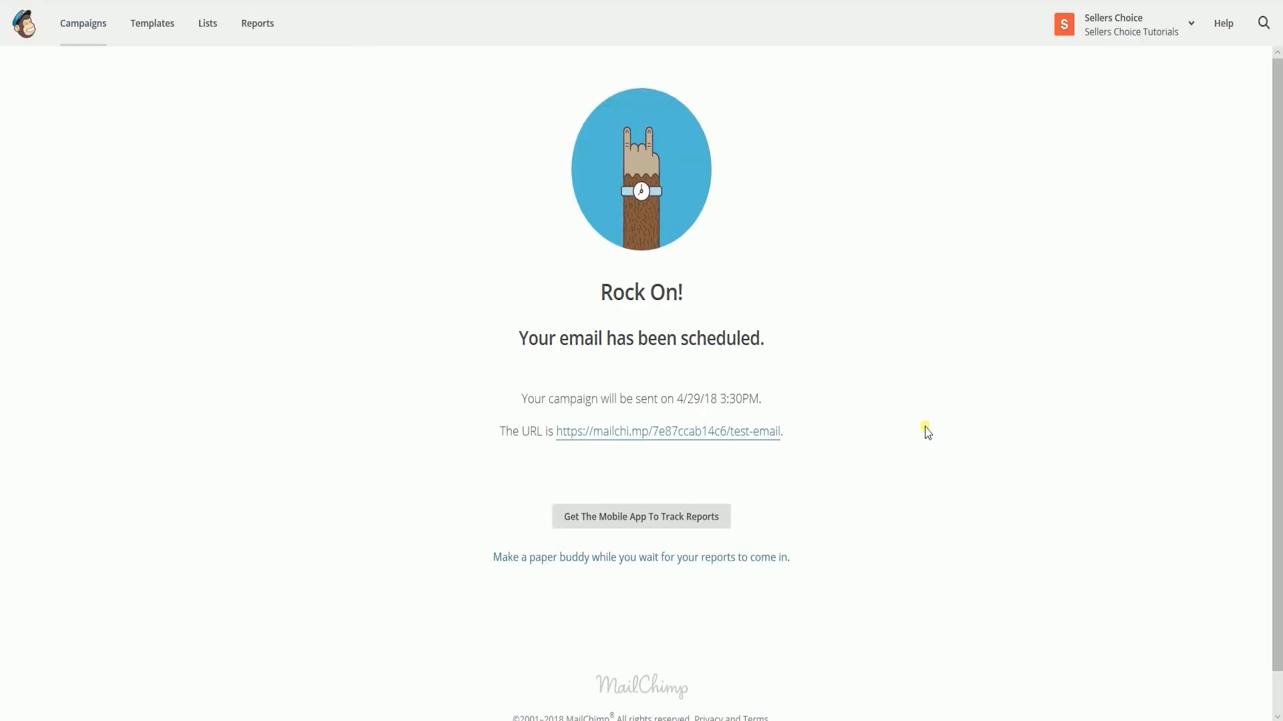
- Return to the campaigns and send the "Test Email (copy 01)" campaign to Test List immediately
{"action": "left_click", "coordinate": [85, 27]}
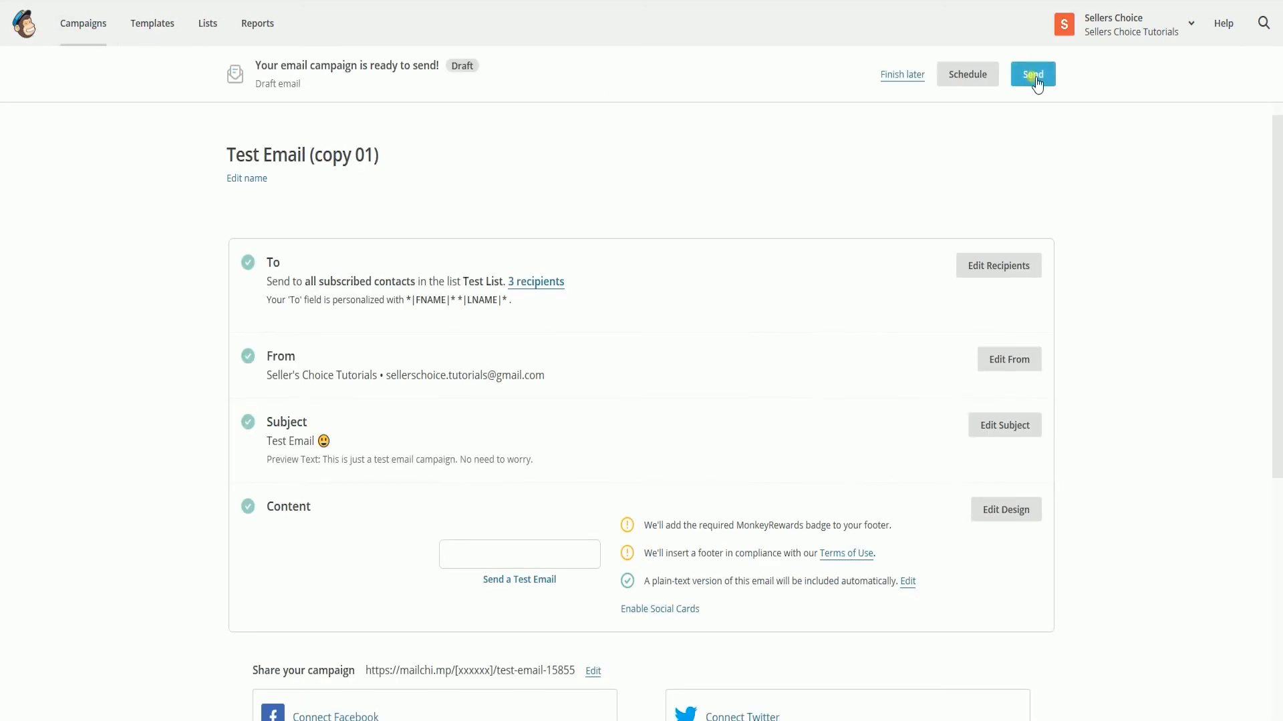
{"action": "left_click", "coordinate": [1033, 77]}
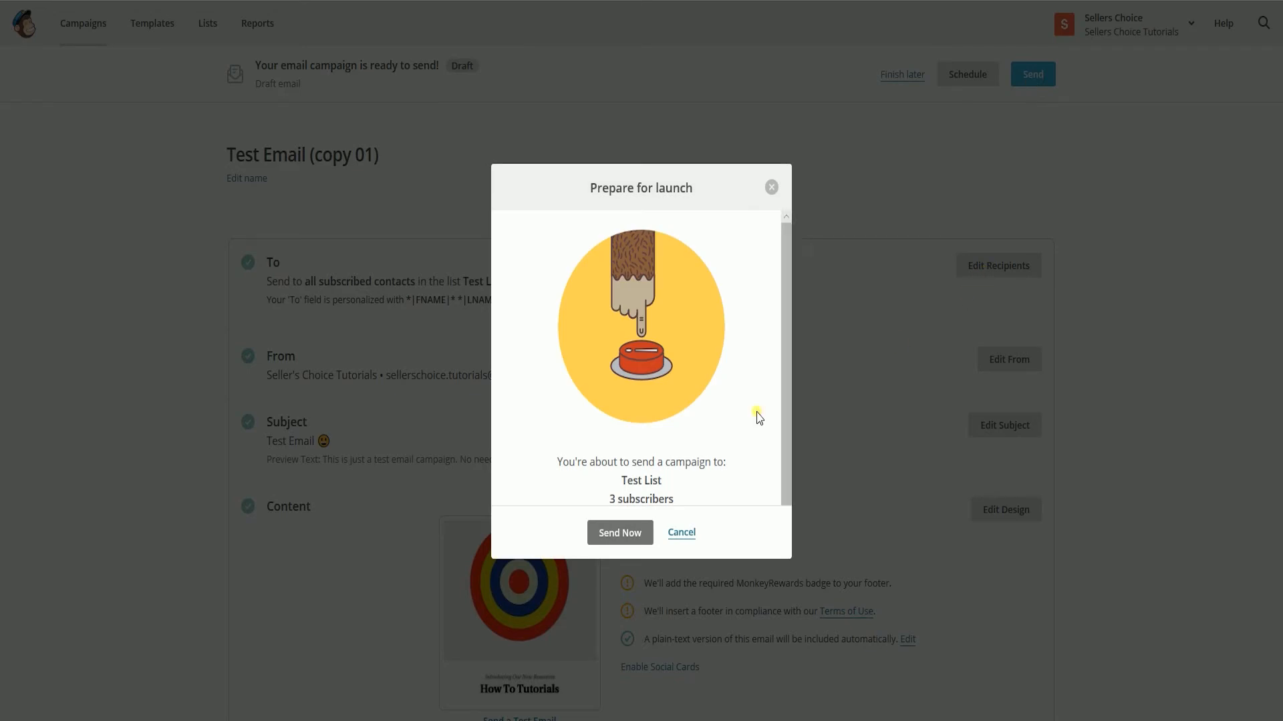
{"action": "scroll", "coordinate": [758, 417], "scroll_direction": "down", "scroll_amount": 1}
{"action": "scroll", "coordinate": [758, 419], "scroll_direction": "up", "scroll_amount": 1}
{"action": "scroll", "coordinate": [758, 419], "scroll_direction": "down", "scroll_amount": 1}
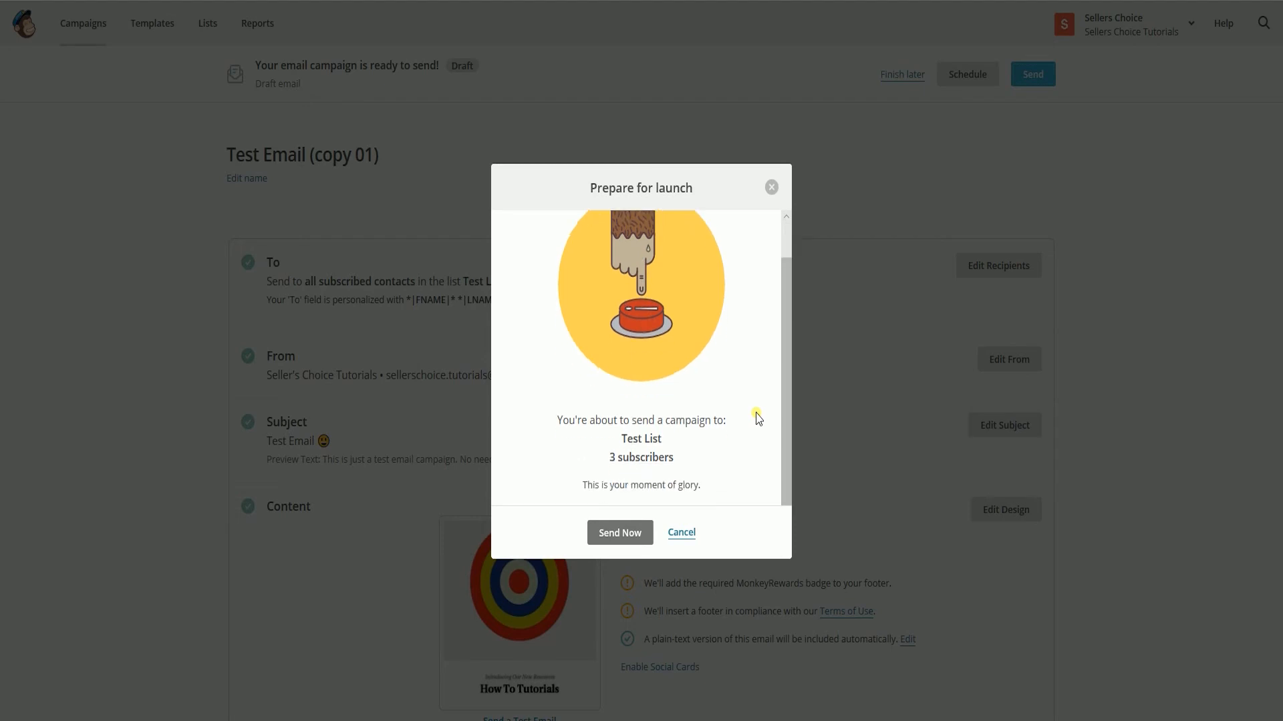
{"action": "left_click", "coordinate": [618, 544]}
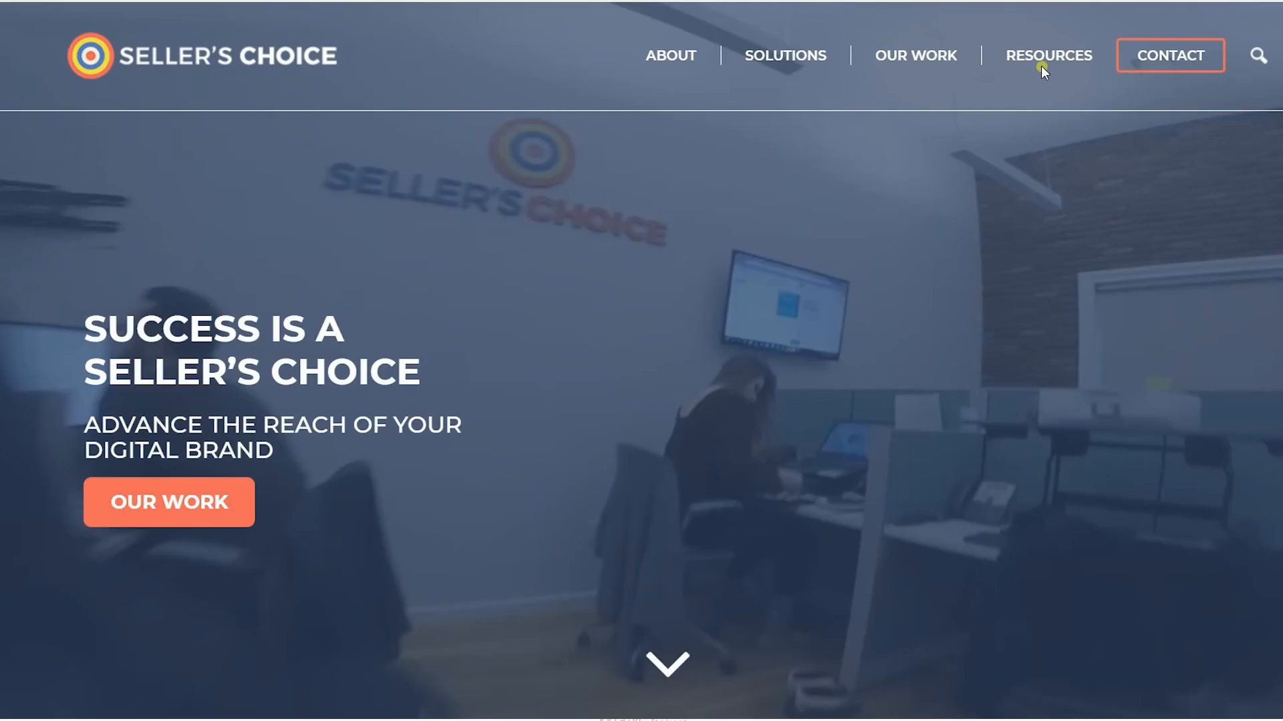
- Switch to the Seller's Choice website and look through its Webinars, How To and Blog resource pages
{"action": "mouse_move", "coordinate": [1040, 64]}
{"action": "left_click", "coordinate": [1002, 144]}
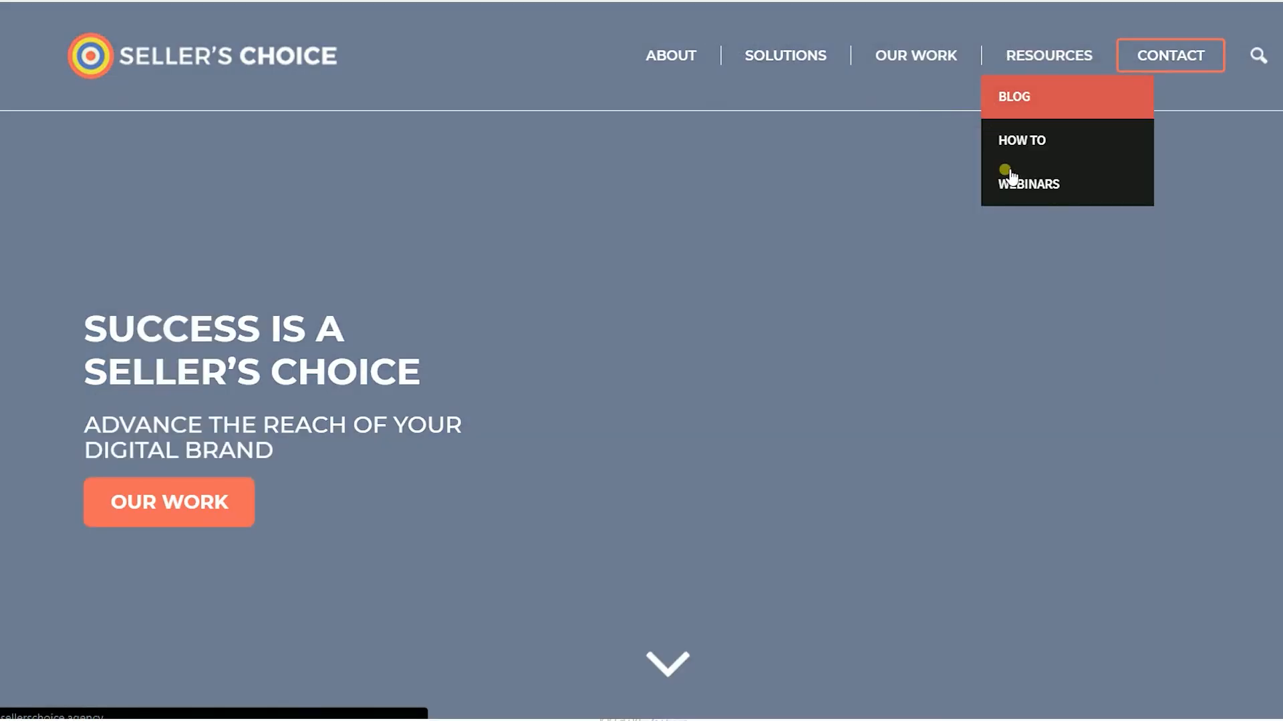
{"action": "scroll", "coordinate": [984, 229], "scroll_direction": "down", "scroll_amount": 7}
{"action": "scroll", "coordinate": [984, 254], "scroll_direction": "up", "scroll_amount": 7}
{"action": "mouse_move", "coordinate": [1062, 66]}
{"action": "left_click", "coordinate": [1049, 183]}
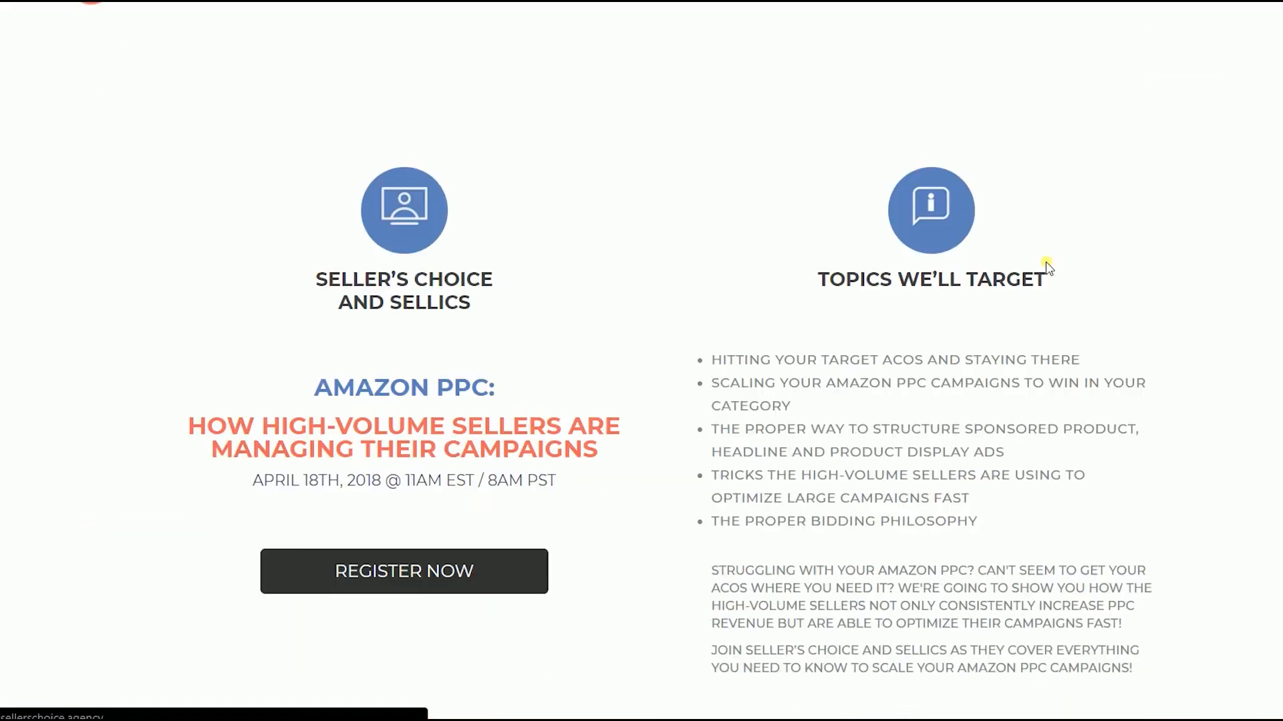
{"action": "scroll", "coordinate": [1047, 268], "scroll_direction": "down", "scroll_amount": 6}
{"action": "scroll", "coordinate": [1048, 267], "scroll_direction": "up", "scroll_amount": 7}
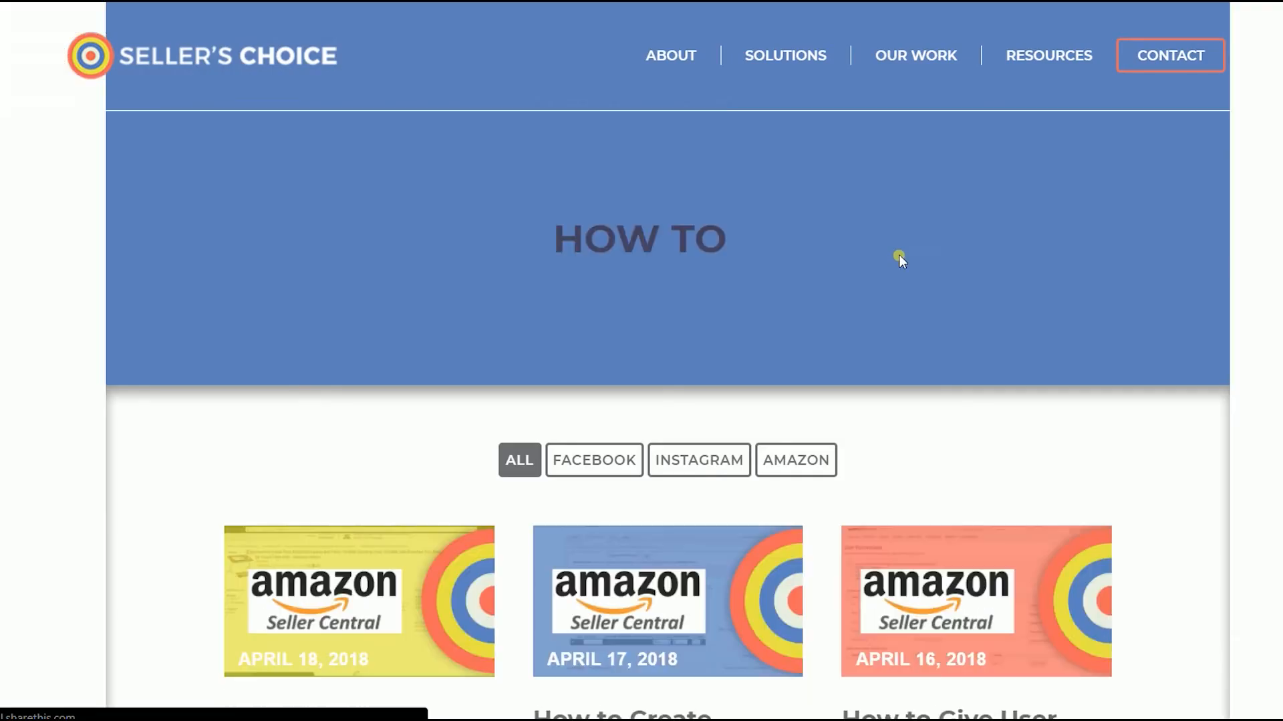
{"action": "mouse_move", "coordinate": [1045, 62]}
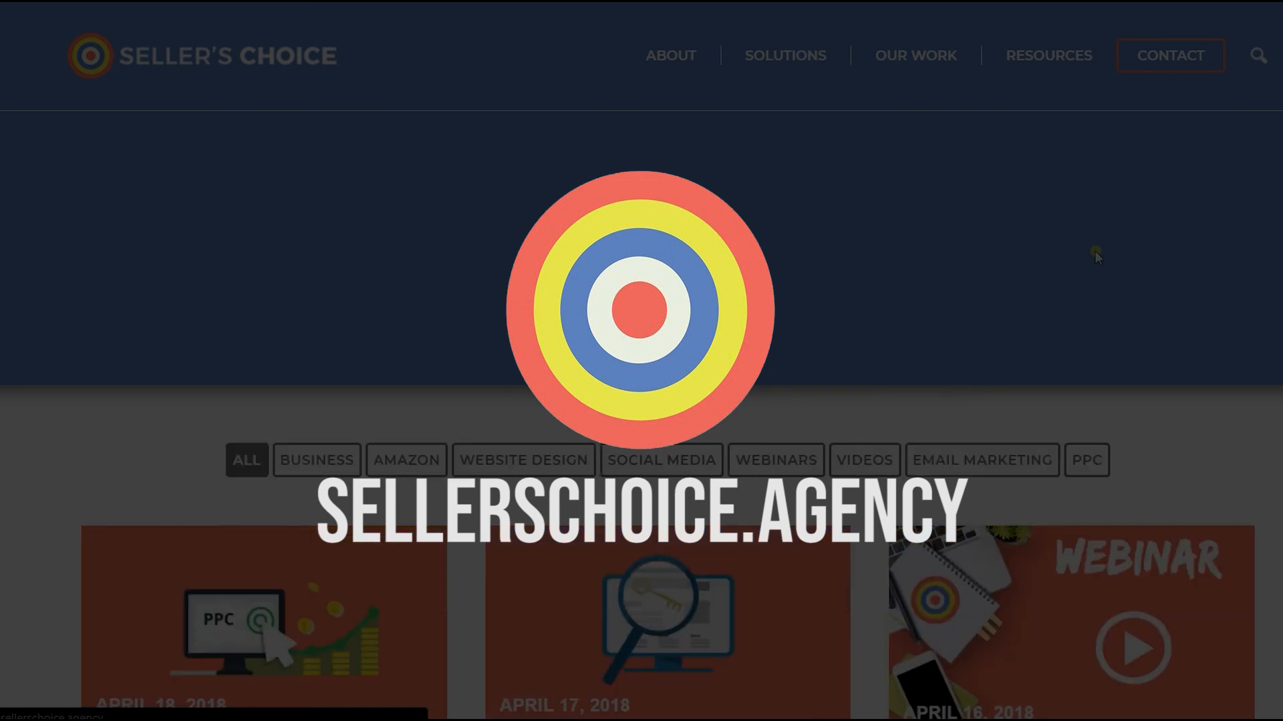
{"action": "scroll", "coordinate": [1095, 251], "scroll_direction": "down", "scroll_amount": 14}
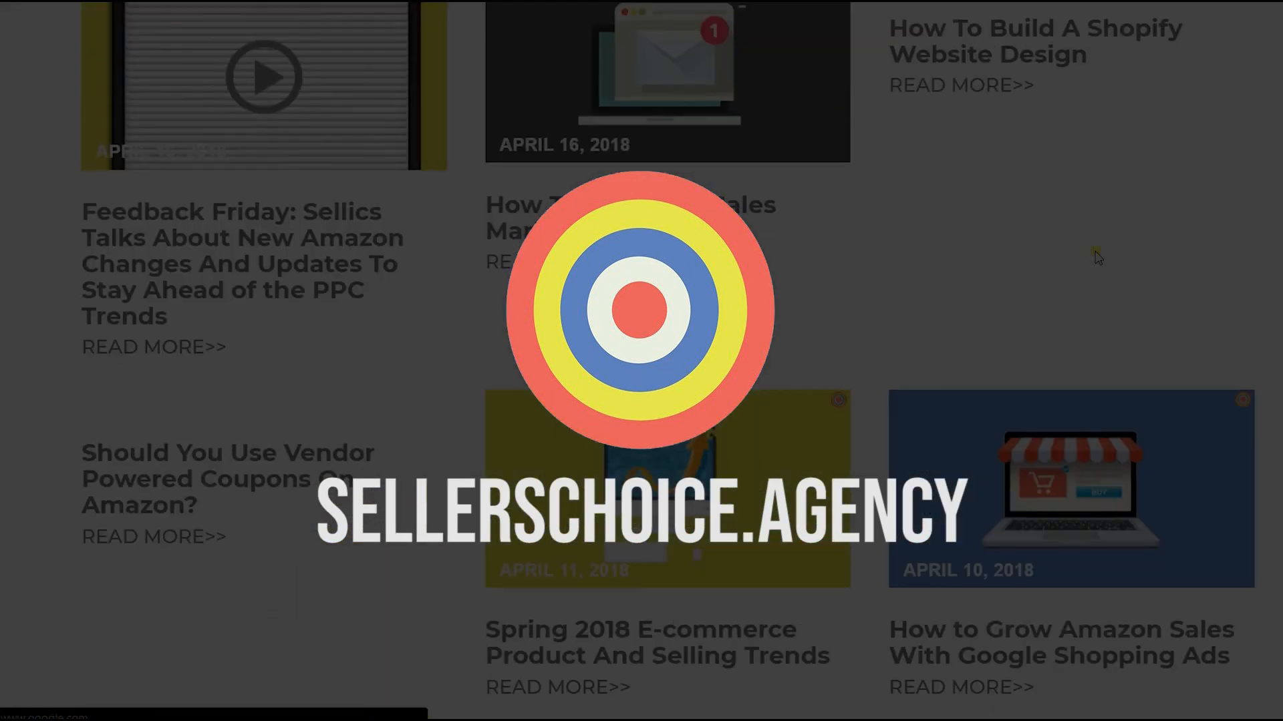
{"action": "scroll", "coordinate": [1096, 254], "scroll_direction": "up", "scroll_amount": 12}
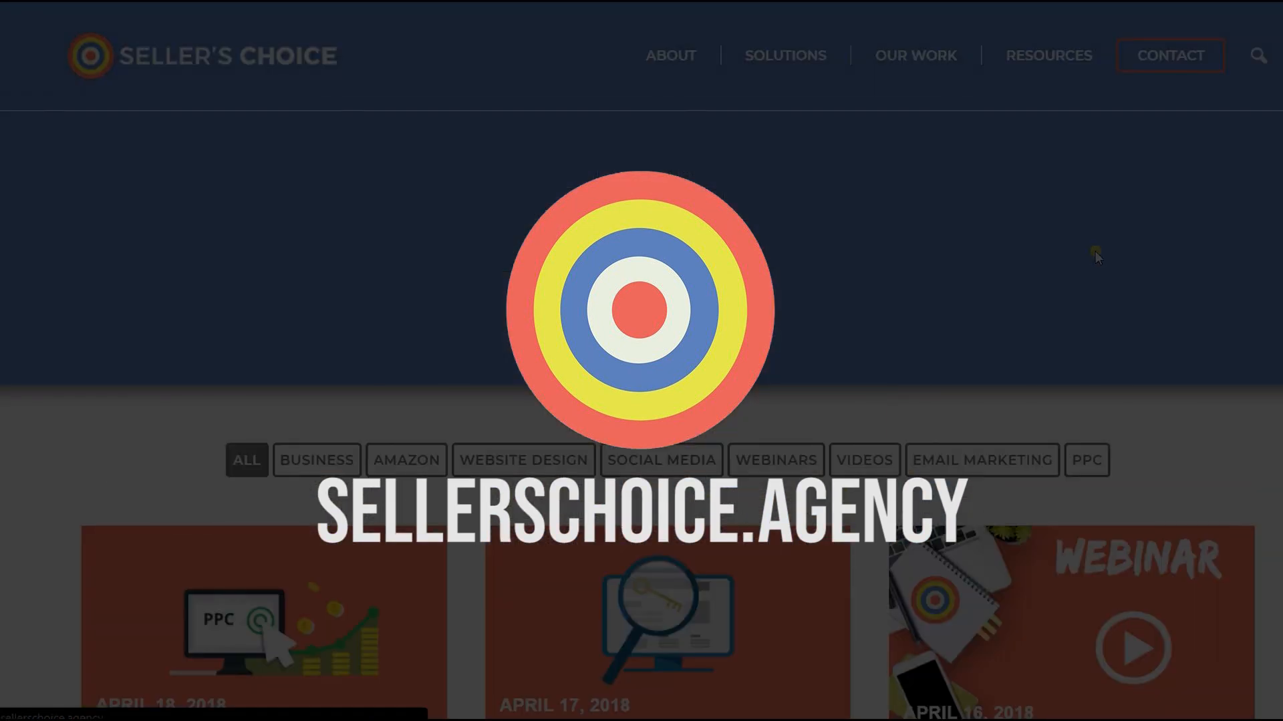